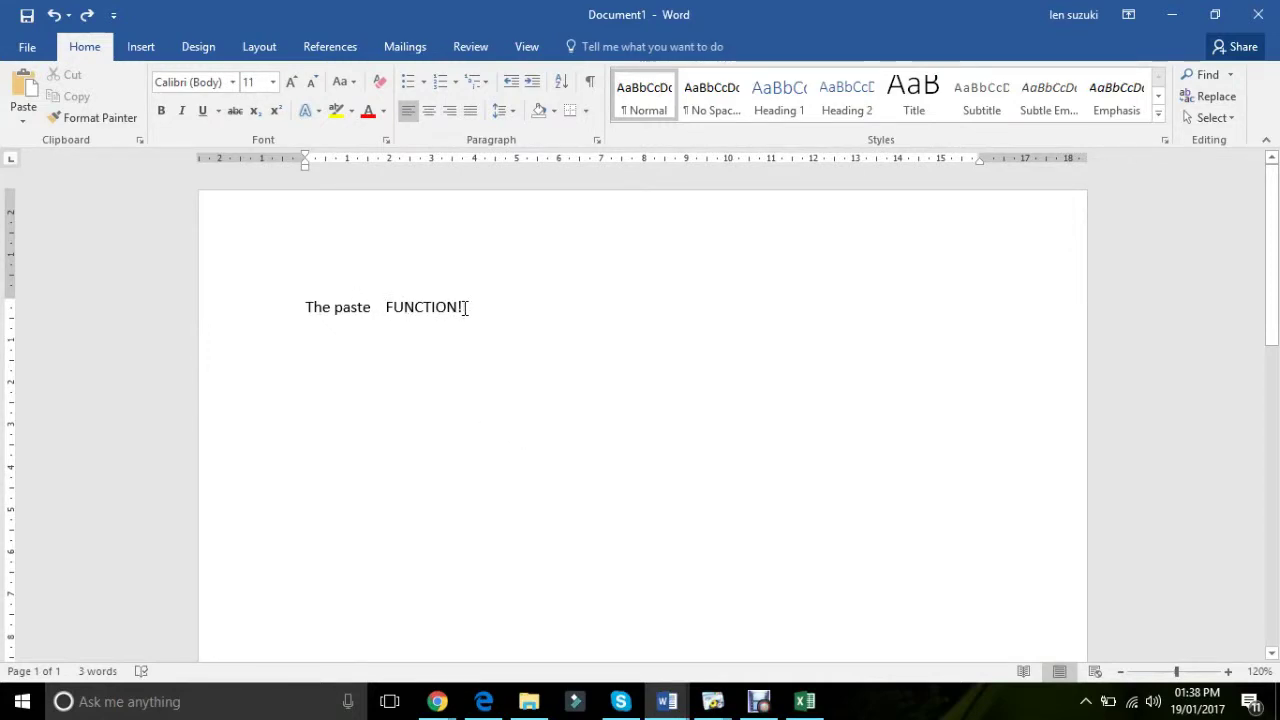
Copy the line "The paste FUNCTION!" and paste a duplicate on a new line directly below it.
left_click_drag(465, 307, 436, 307)
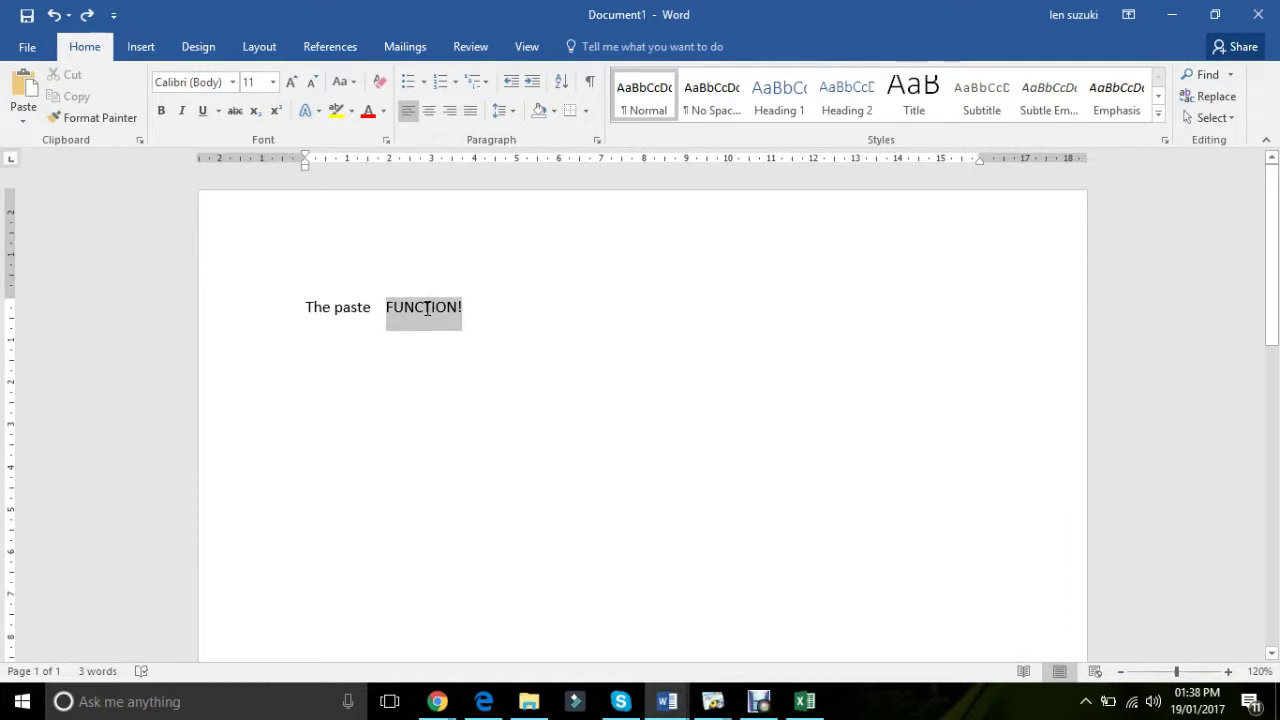
left_click_drag(363, 318, 325, 318)
key("ctrl+c")
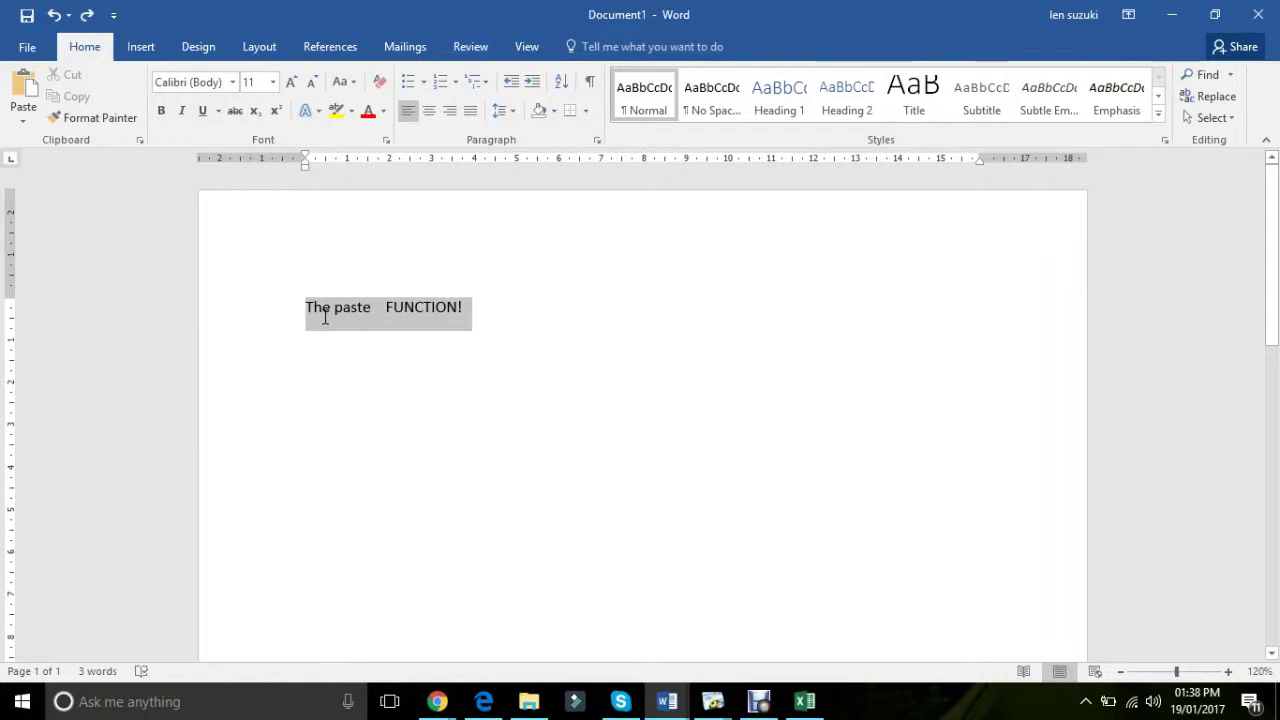
left_click_drag(325, 318, 325, 317)
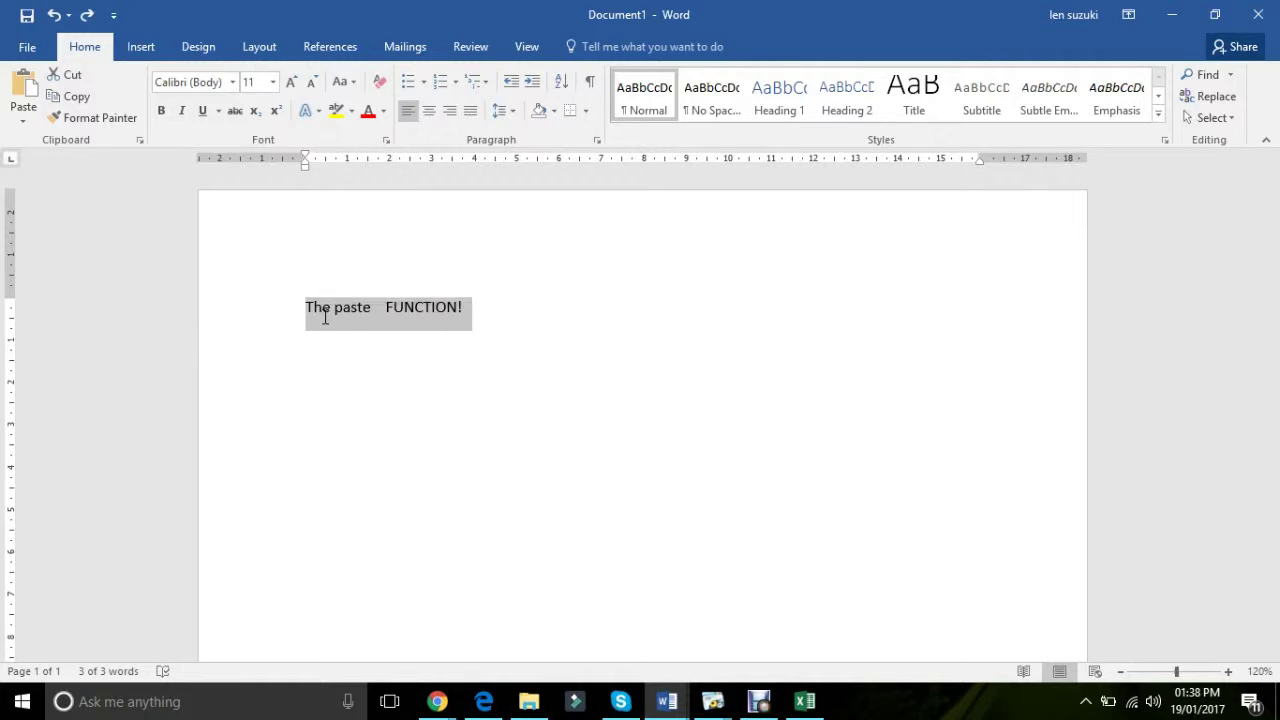
left_click(530, 314)
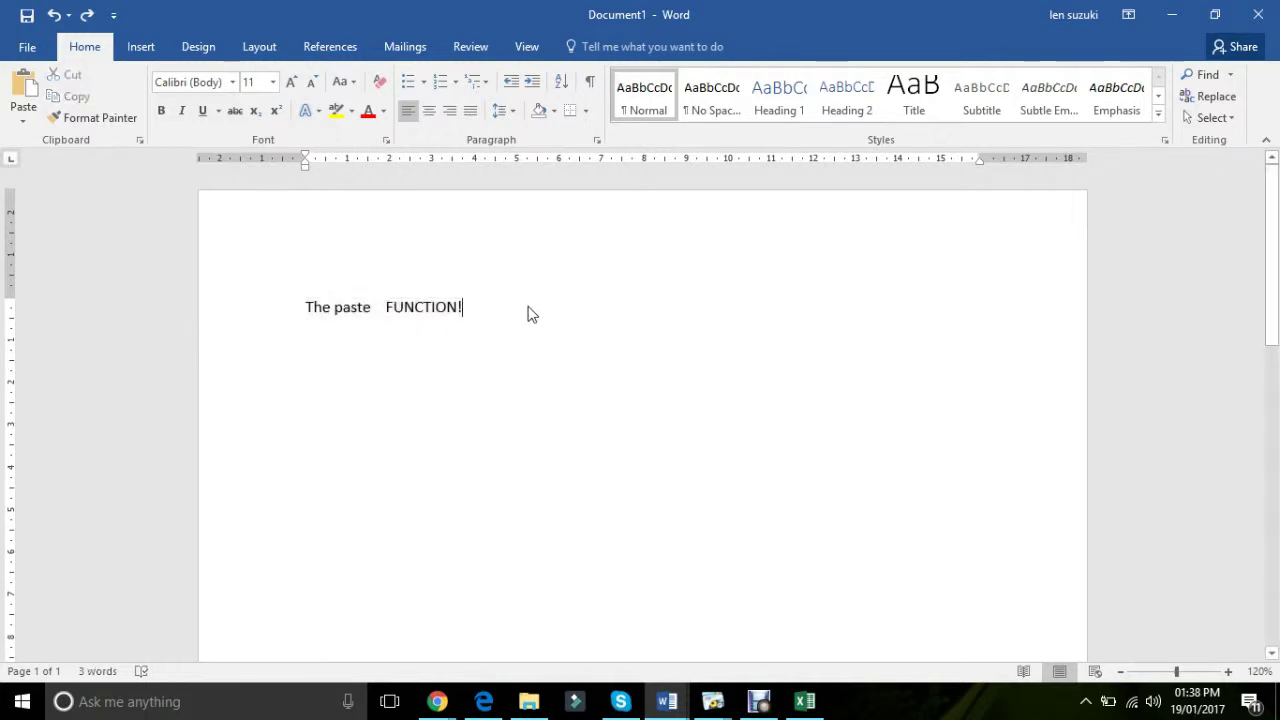
key("Return")
key("ctrl+v")
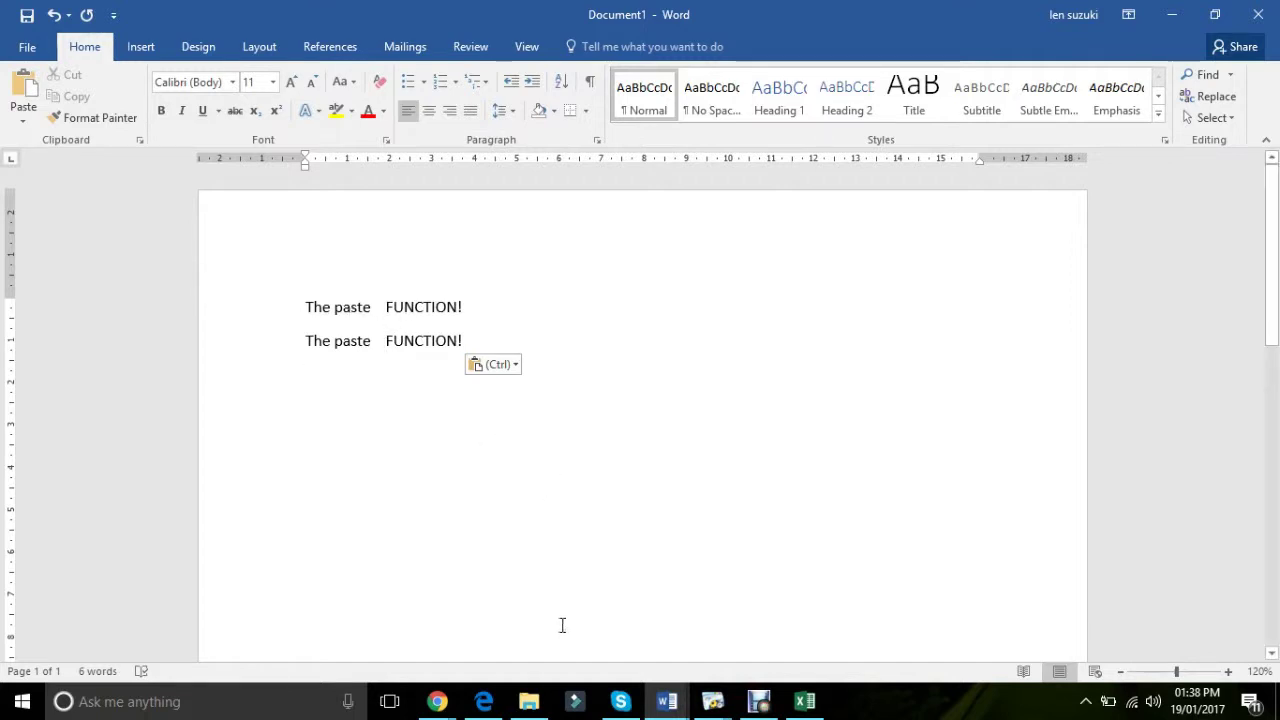
Switch to the Excel workbook Book1 and enter "hello", "my", "name", "is" and "Learnitlen" in cells A1 to E1.
left_click(805, 701)
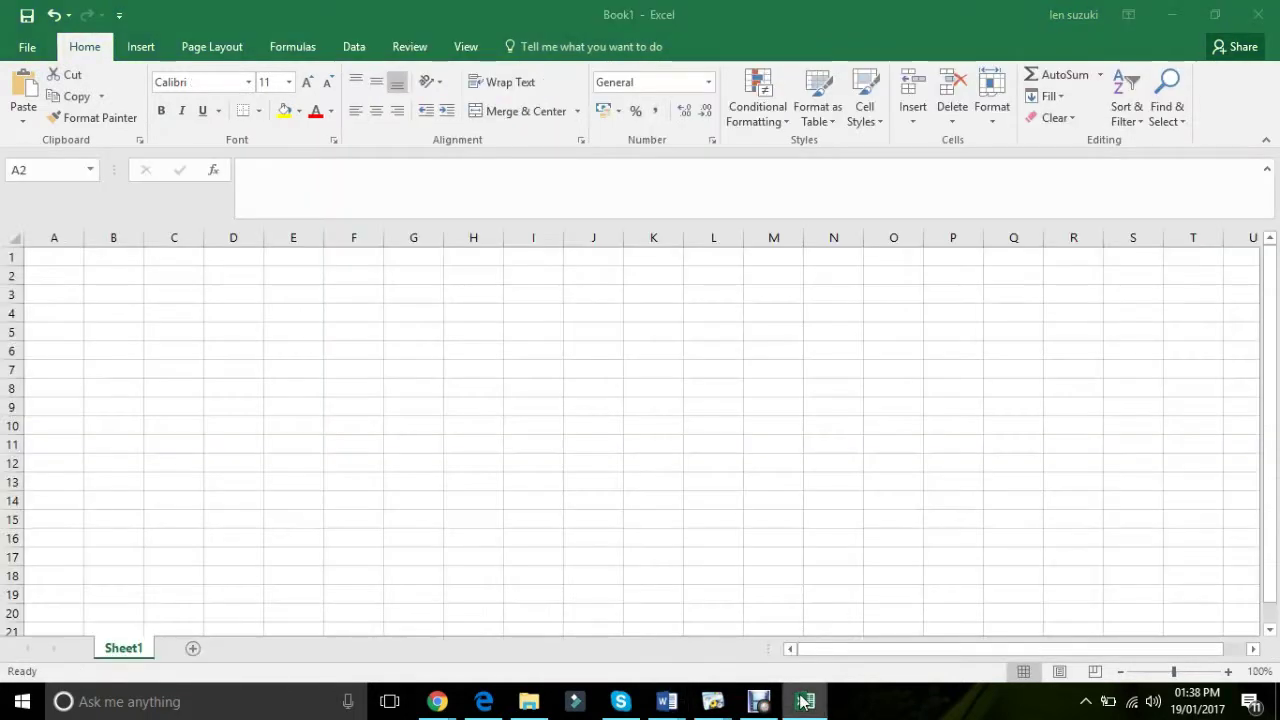
left_click(58, 256)
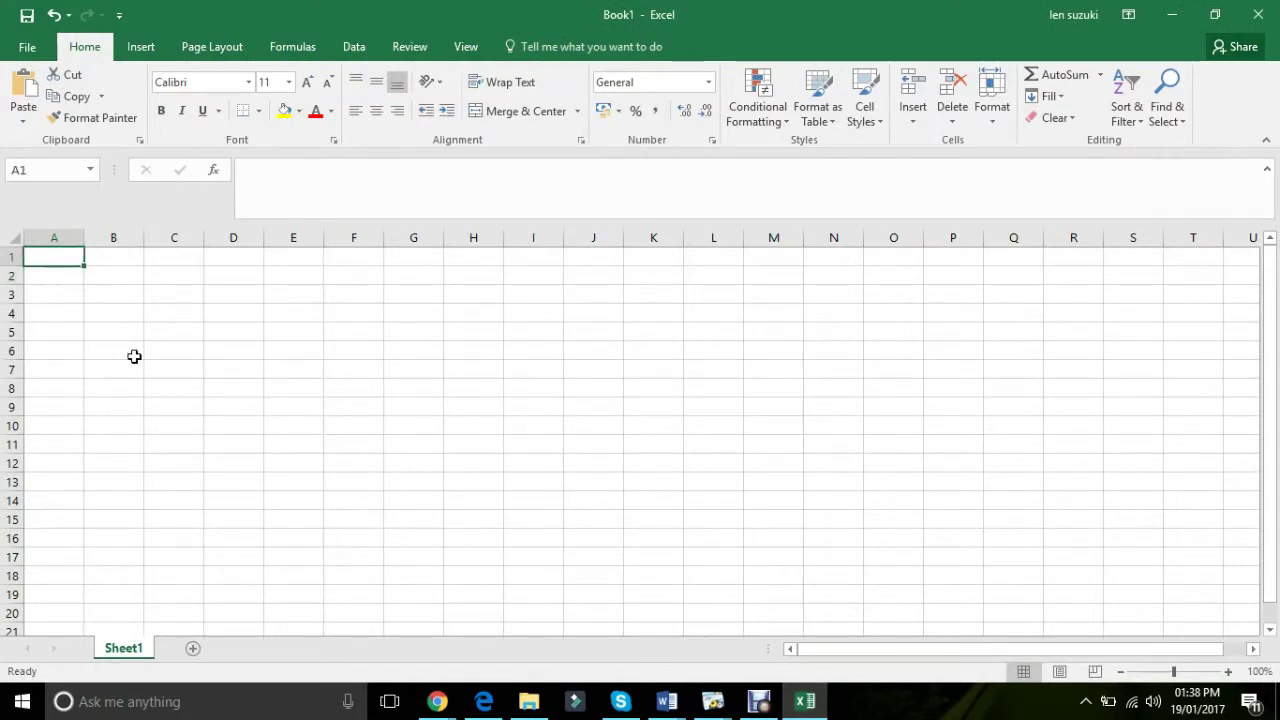
type("hello")
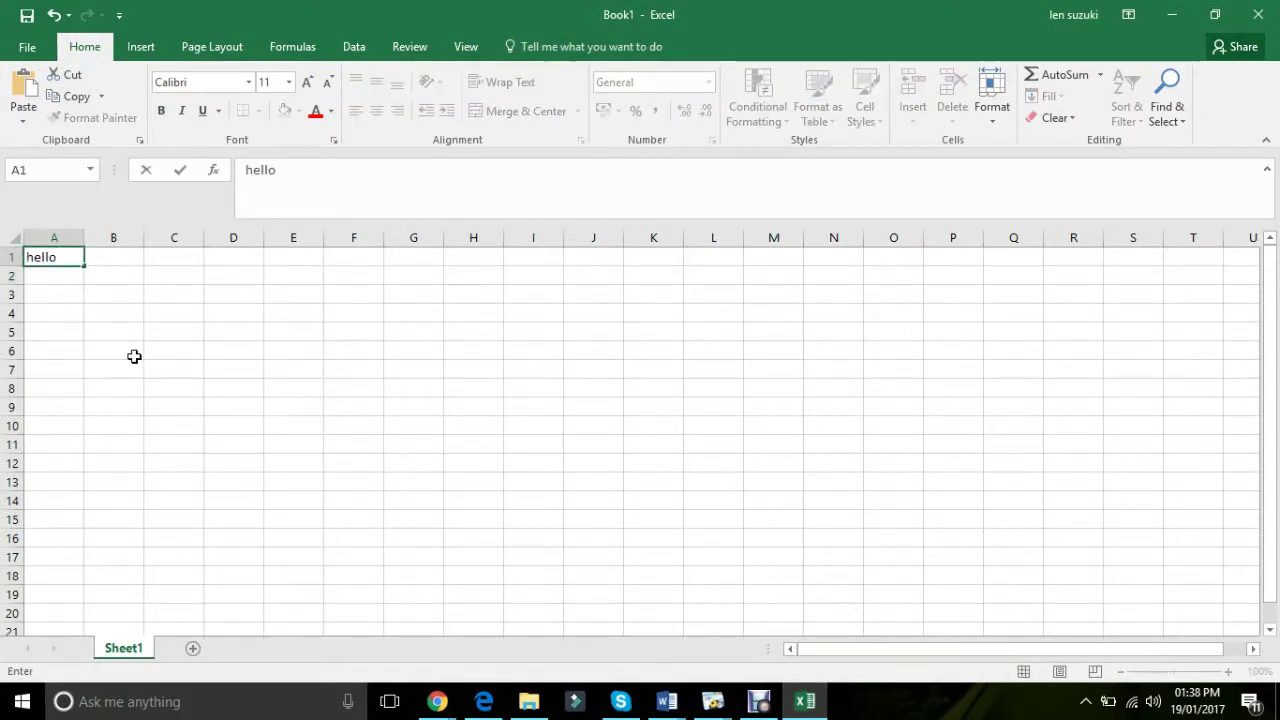
key("Tab")
type("my")
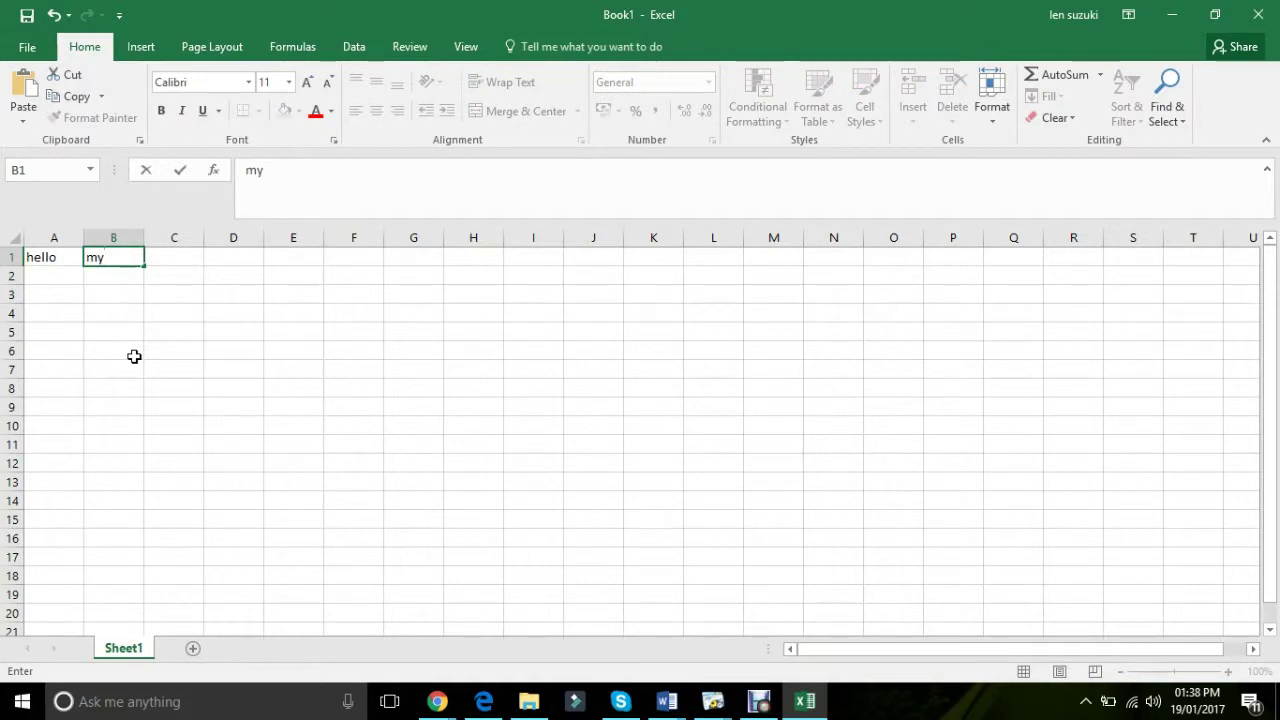
key("Tab")
type("name")
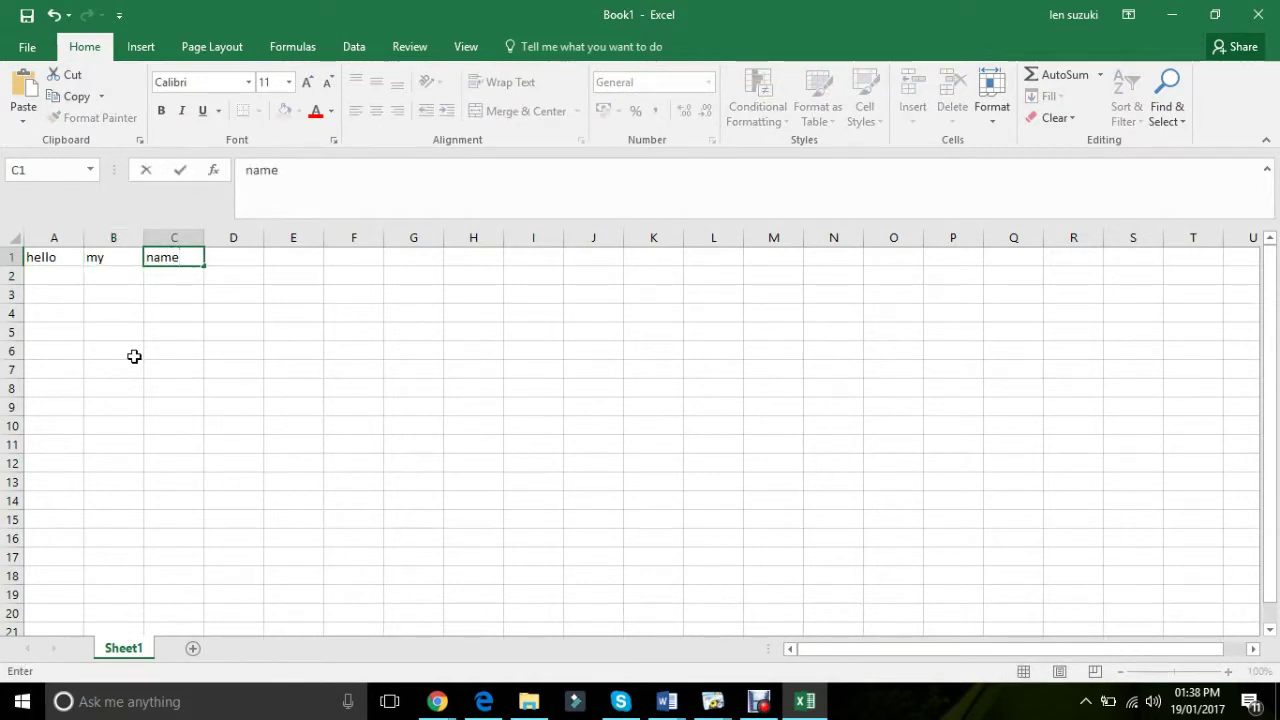
key("Tab")
type("is")
key("Tab")
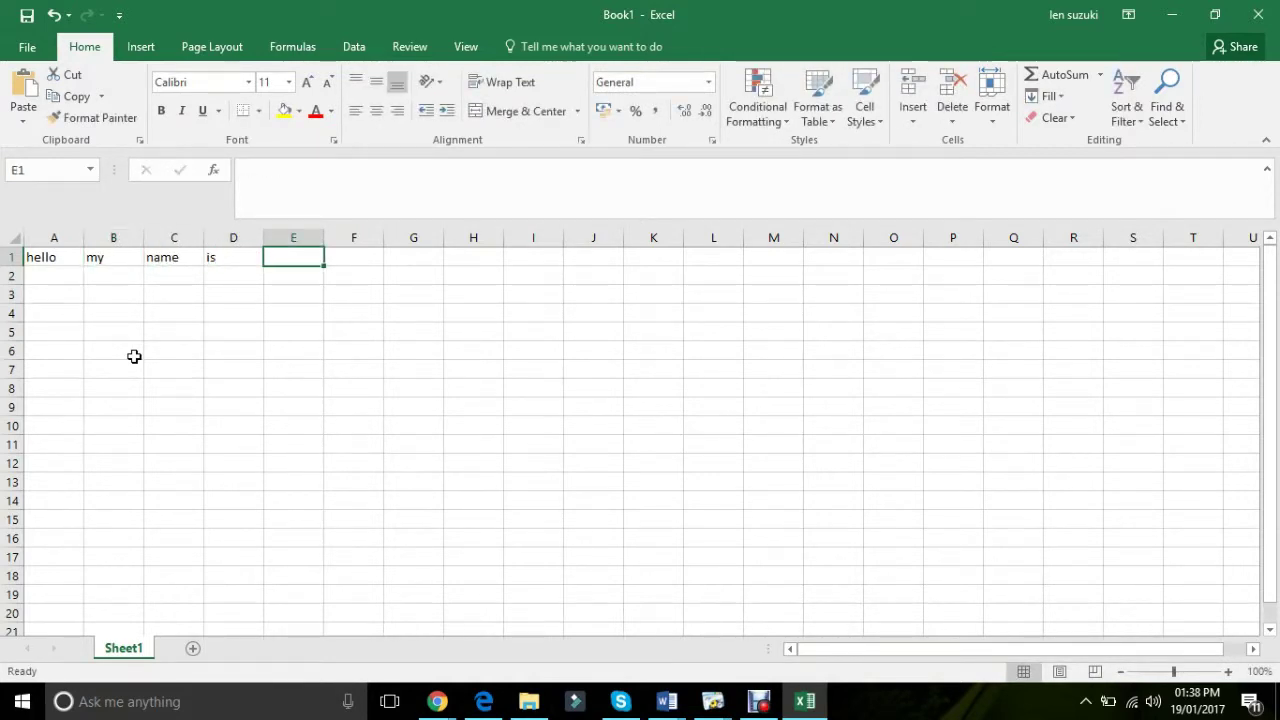
type("Le")
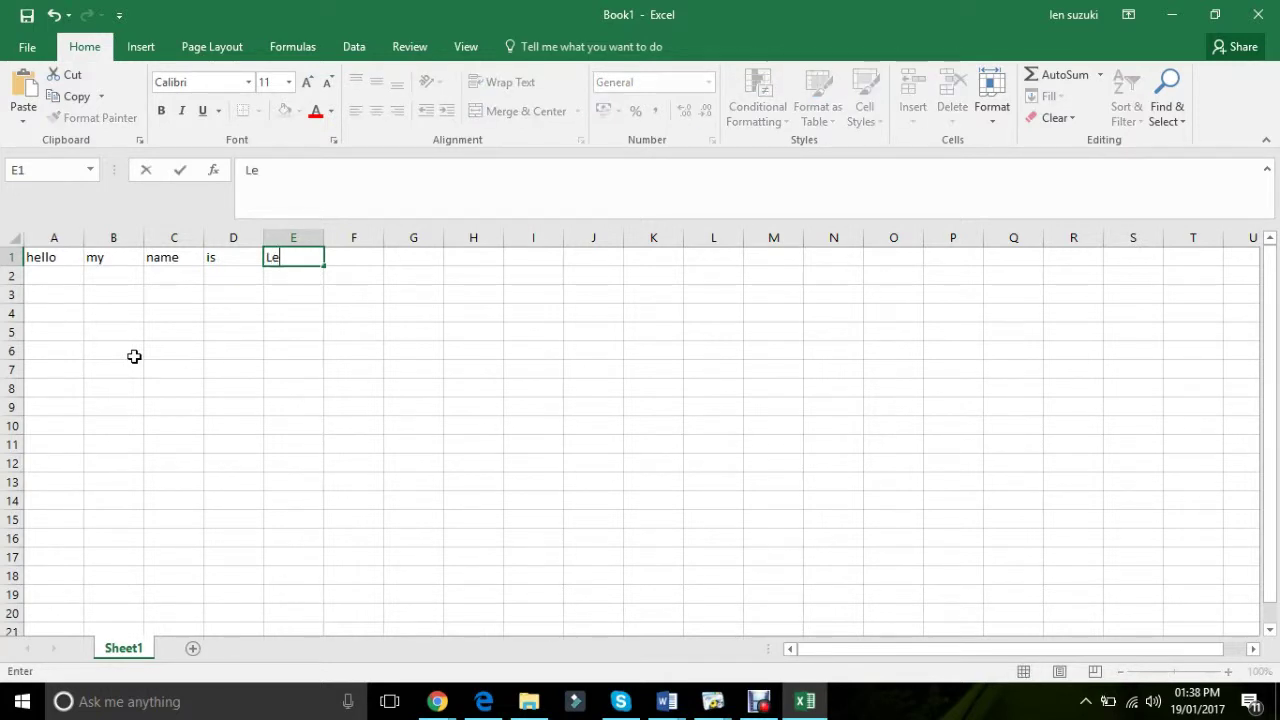
type("arnitlen")
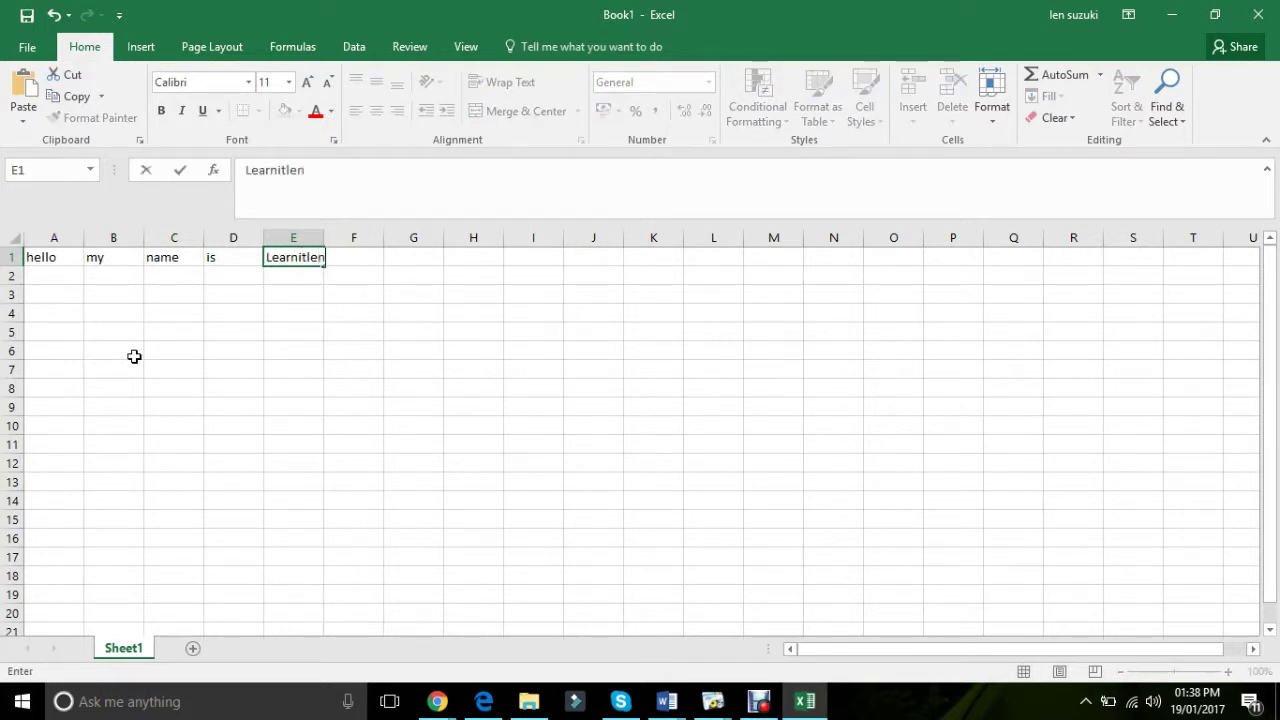
left_click(134, 356)
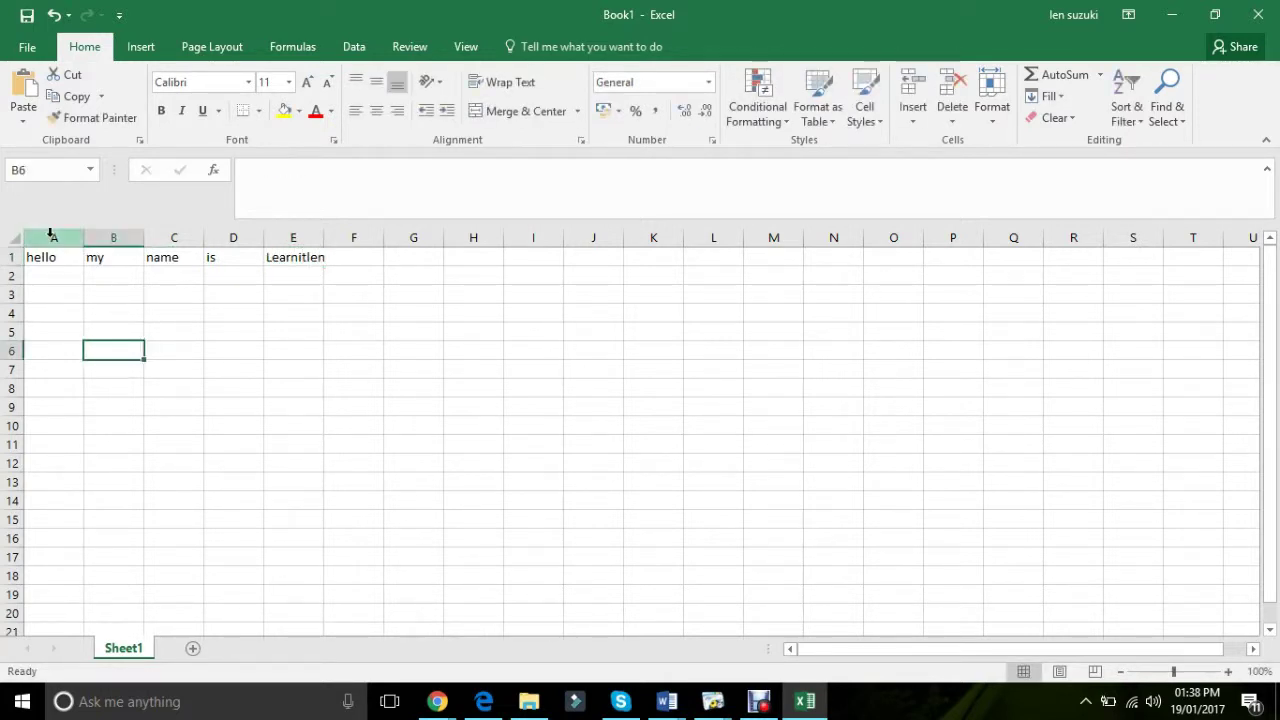
Copy cells A1:E1 and switch to Document1 in Word.
left_click_drag(43, 257, 315, 262)
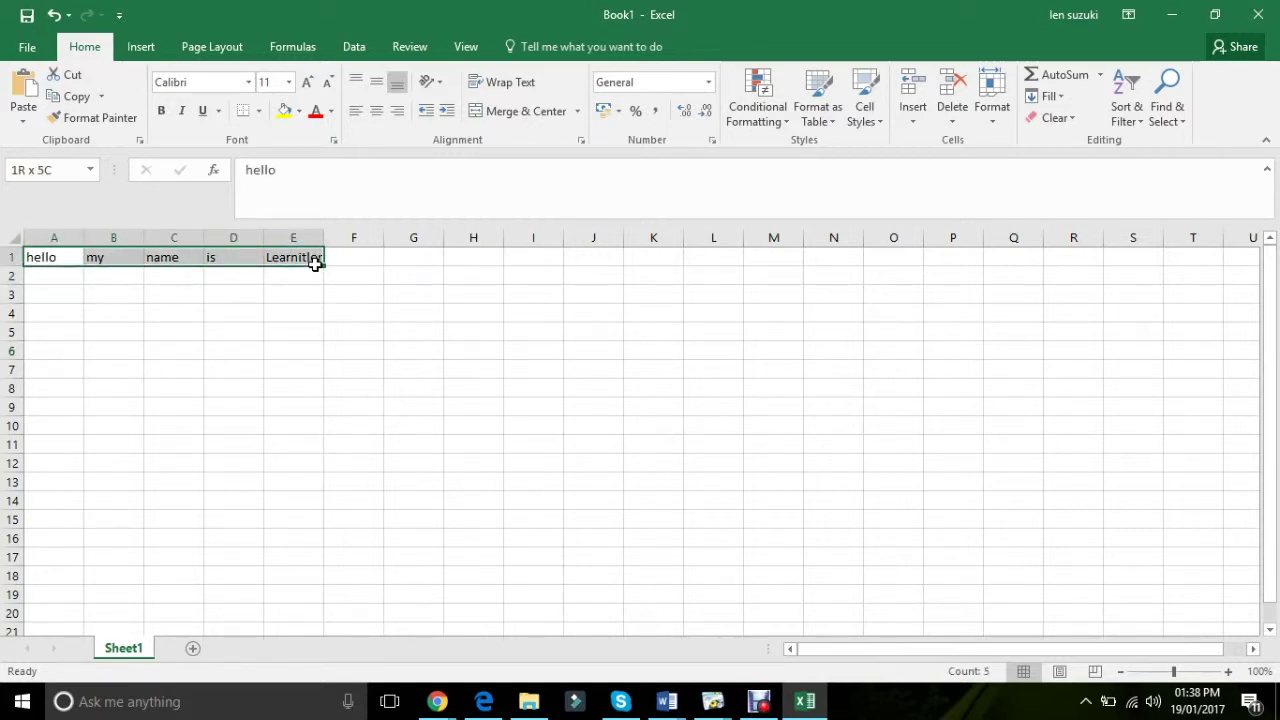
left_click_drag(315, 262, 315, 262)
key("ctrl+c")
key("ctrl+q")
mouse_move(667, 701)
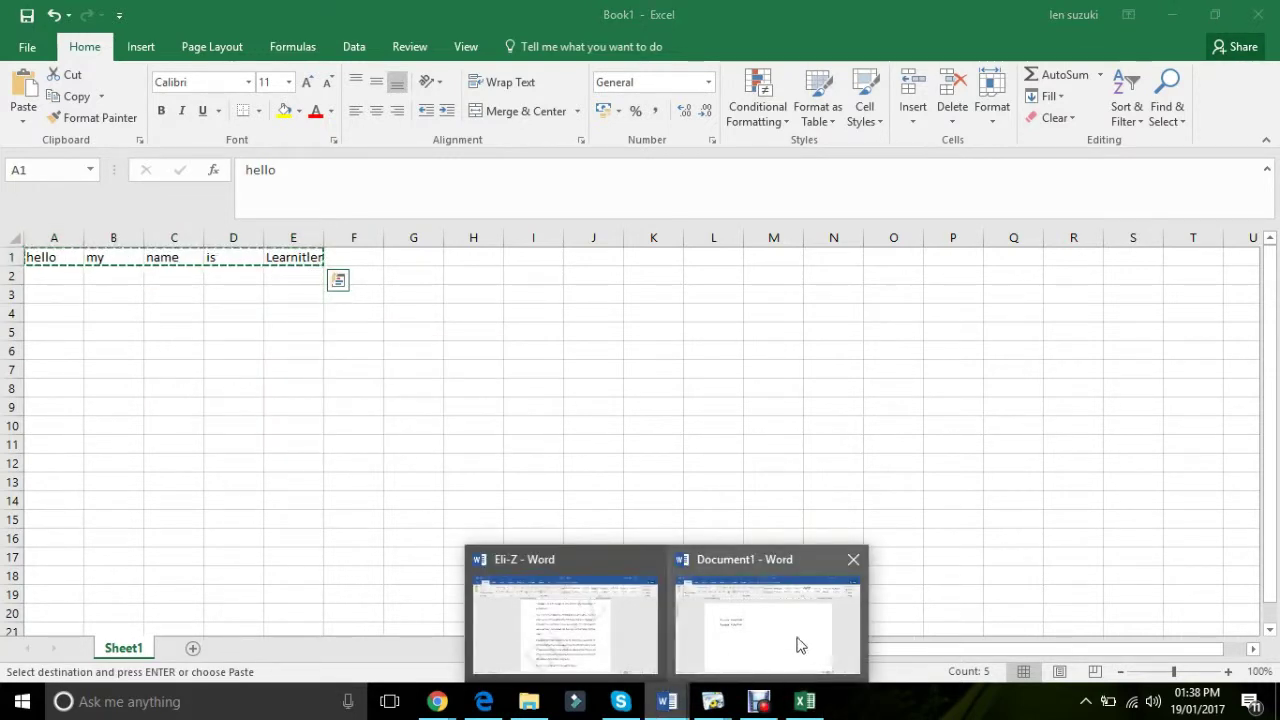
left_click(802, 645)
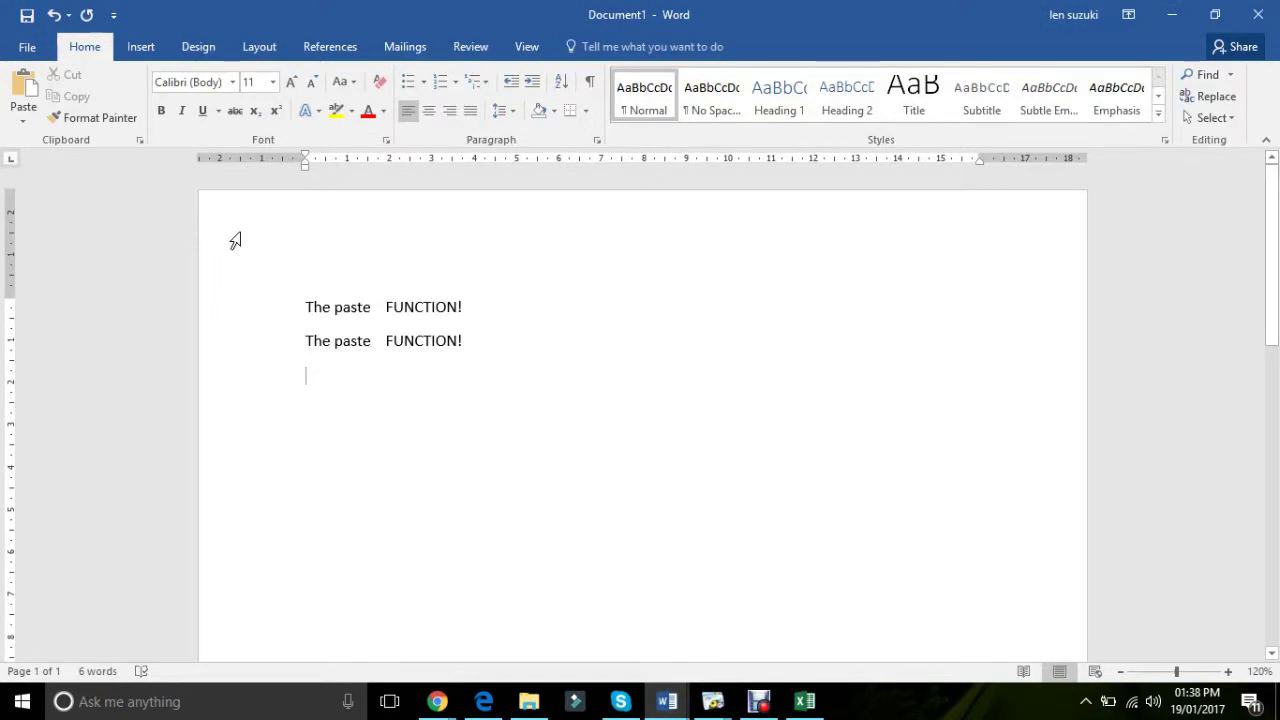
Try the default paste of the copied cells below the second text line, then undo it.
key("ctrl+v")
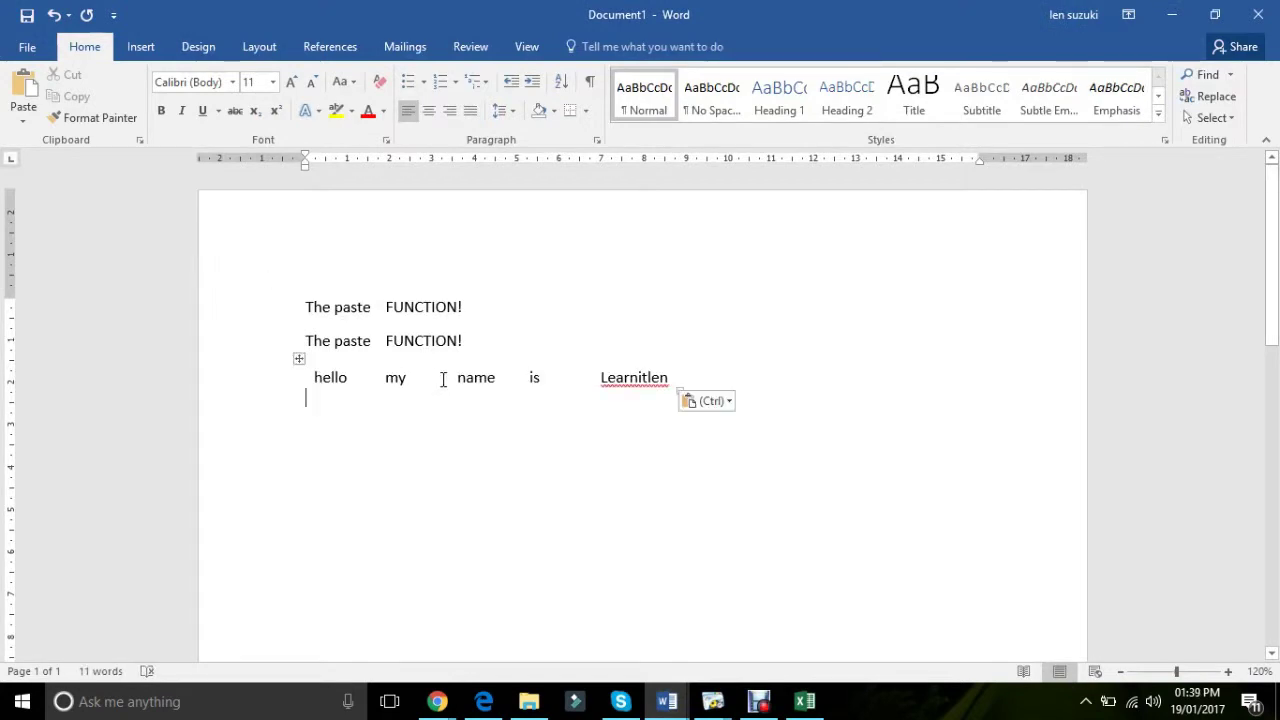
left_click(443, 380)
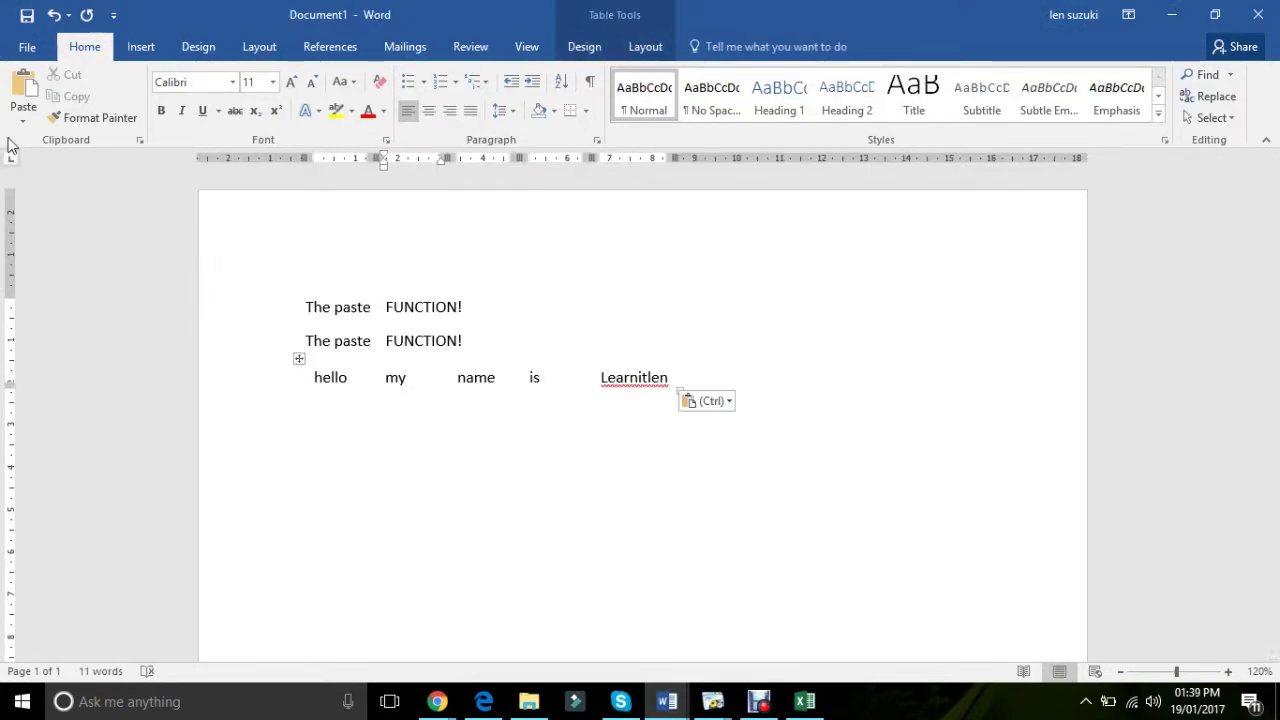
key("ctrl+z")
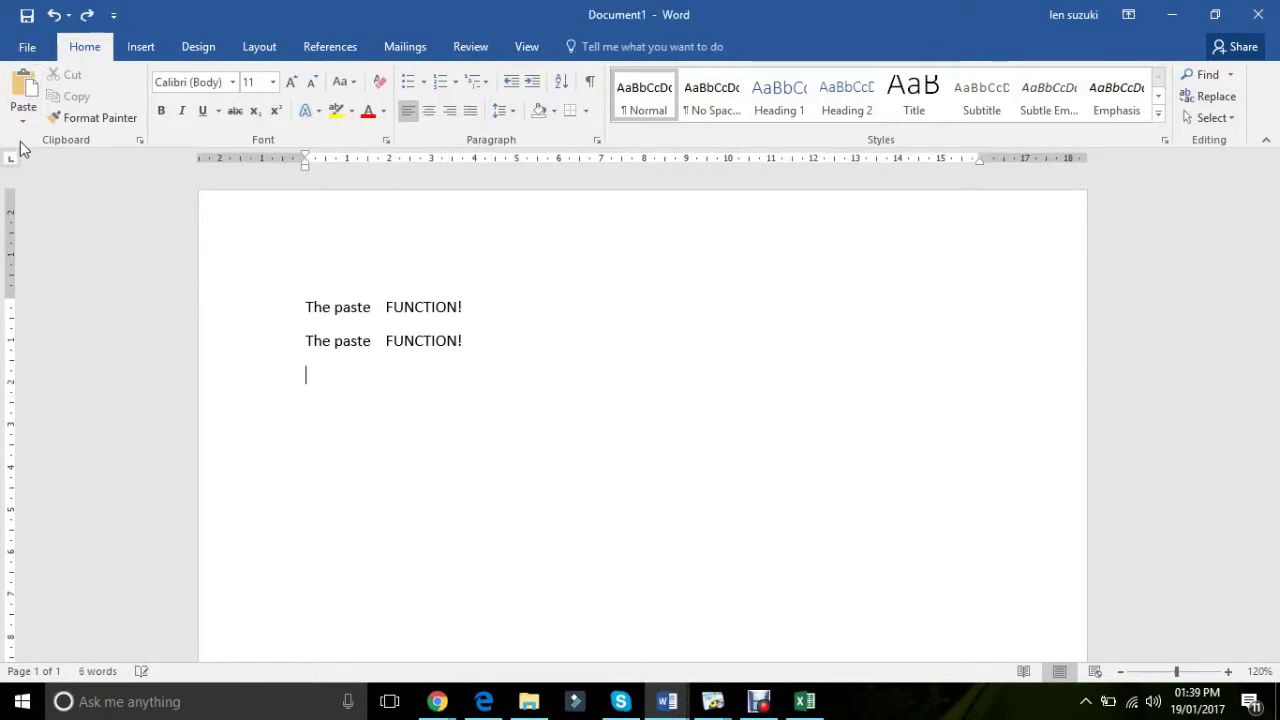
Paste the copied cells below the second text line with the Use Destination Styles option.
left_click(24, 122)
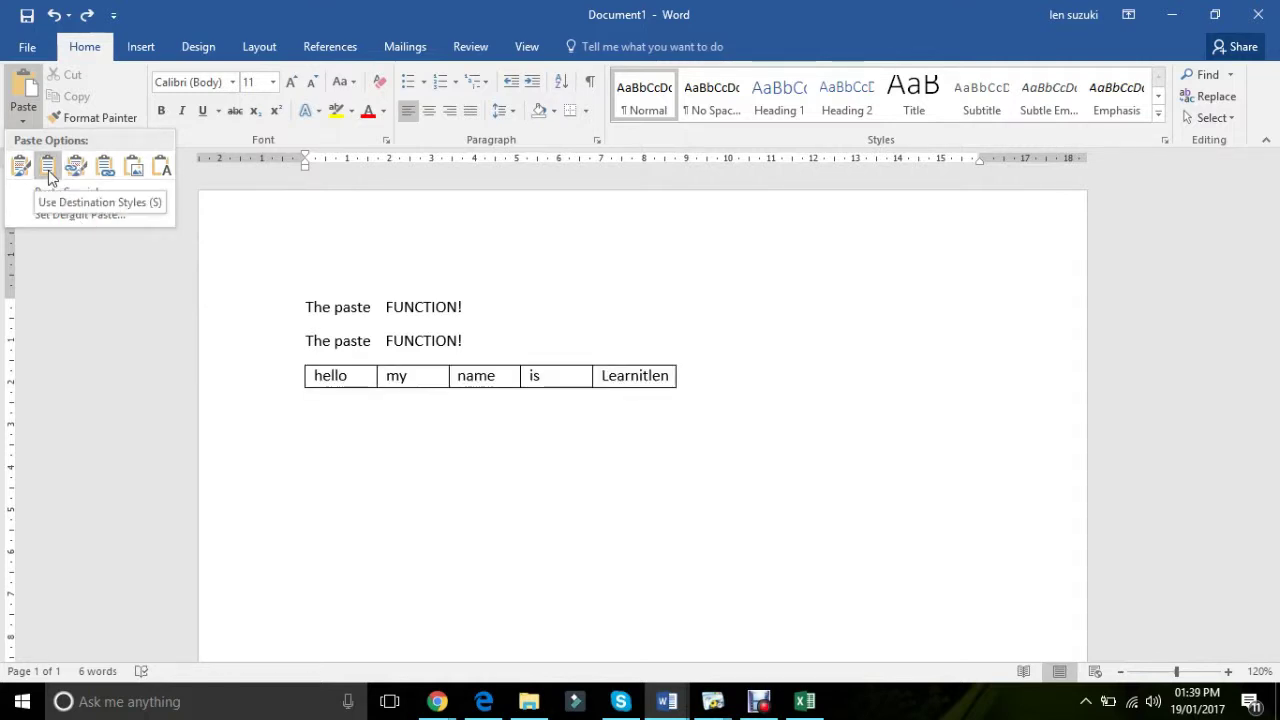
left_click(48, 170)
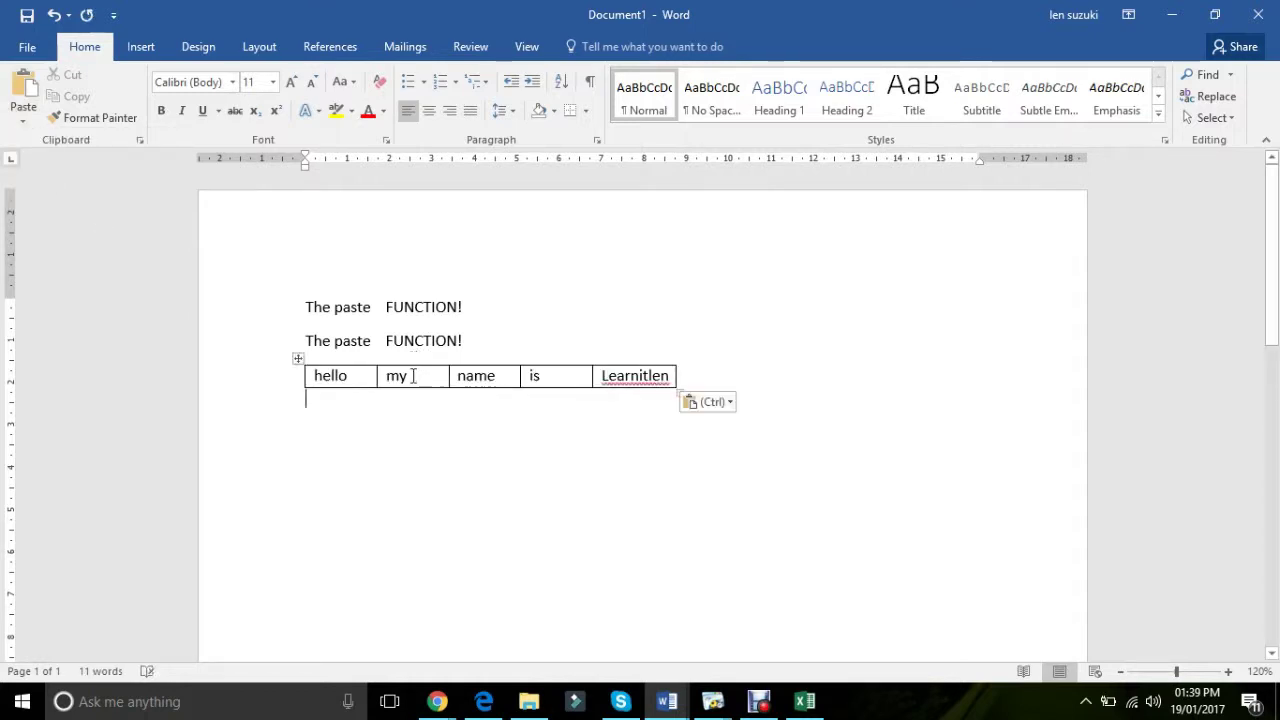
left_click(412, 377)
Try adding two lines of filler text under "name" in the table's third cell, then undo the edits.
left_click(506, 380)
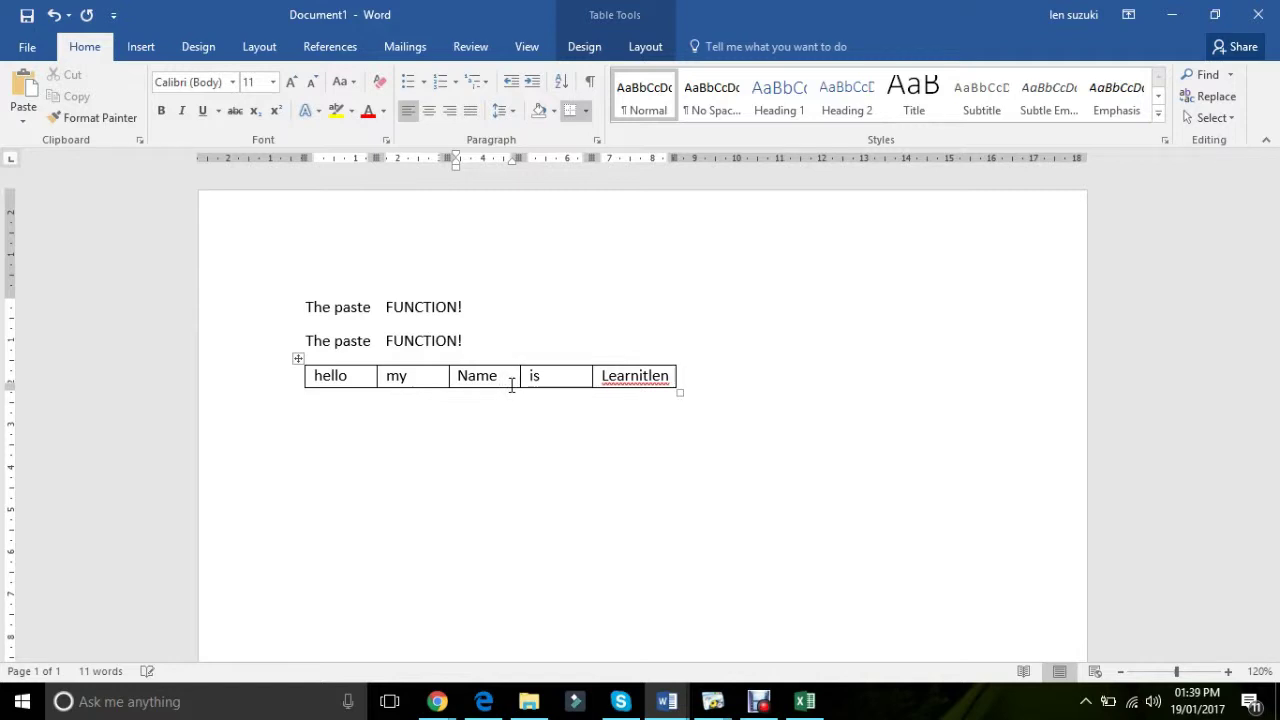
key("Return")
type("I ")
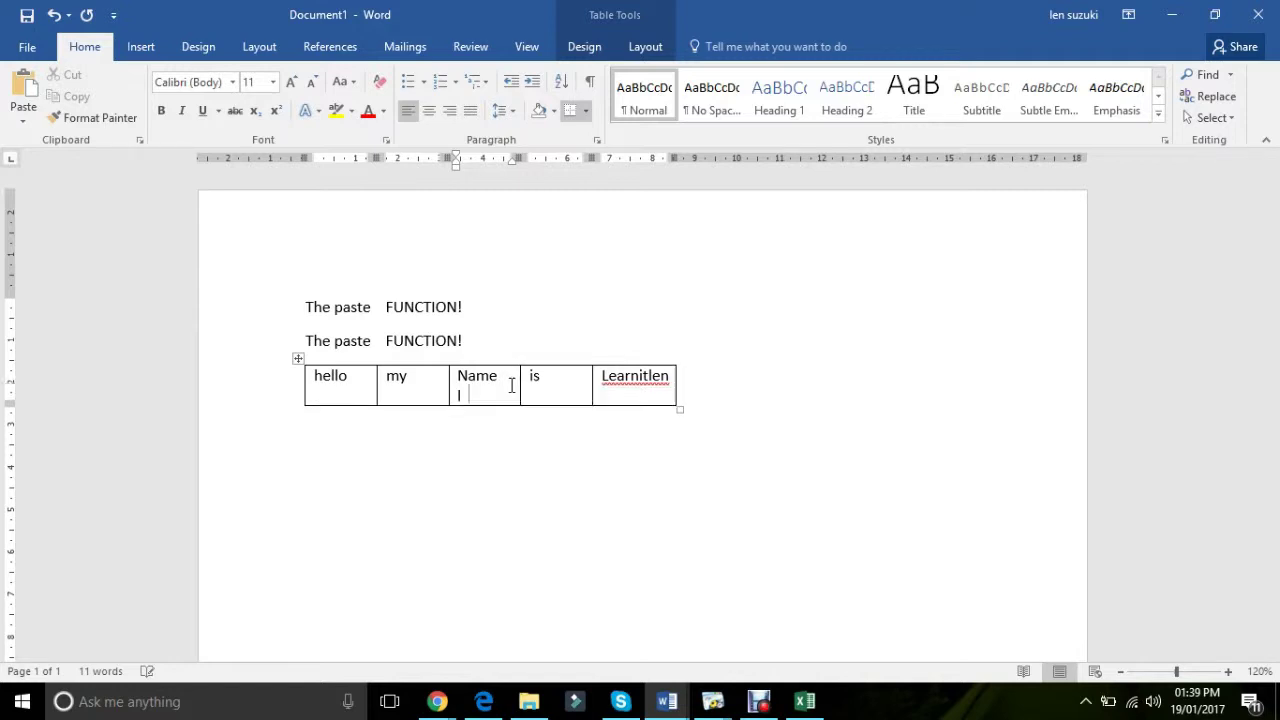
type("kjasdjlkajsdasd asdlkjasdlkjsa")
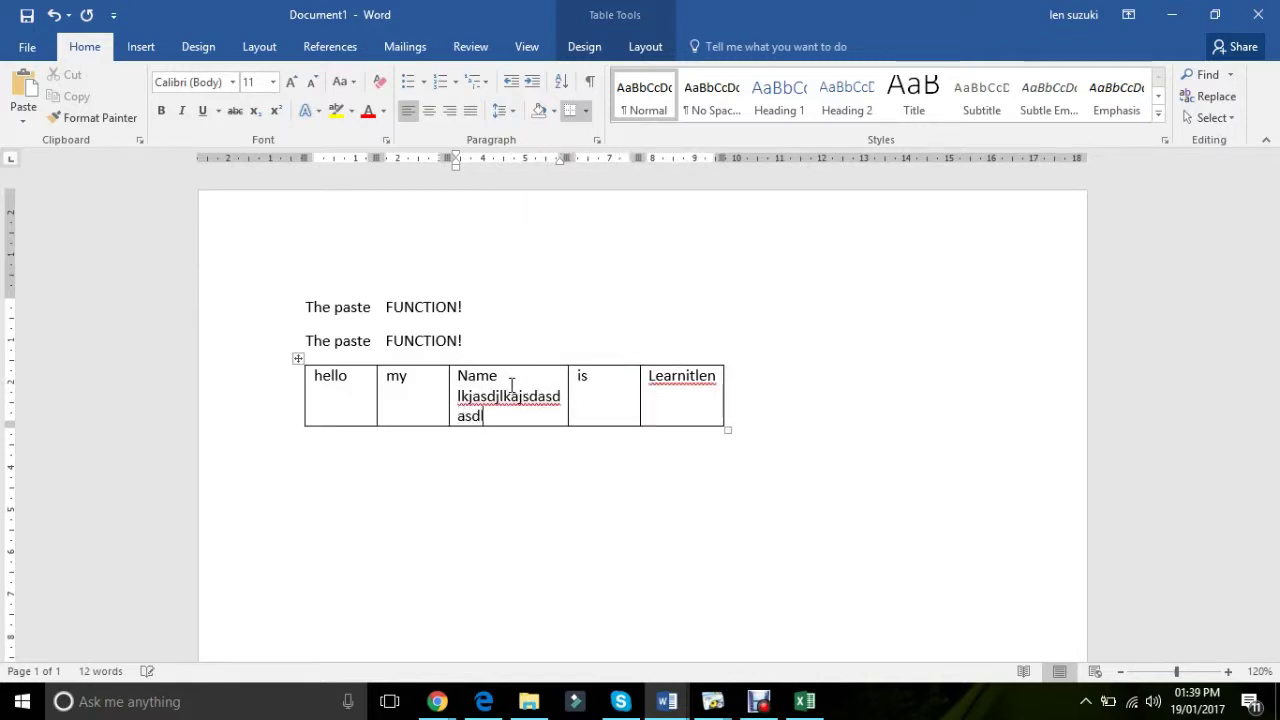
type("d")
key("Return")
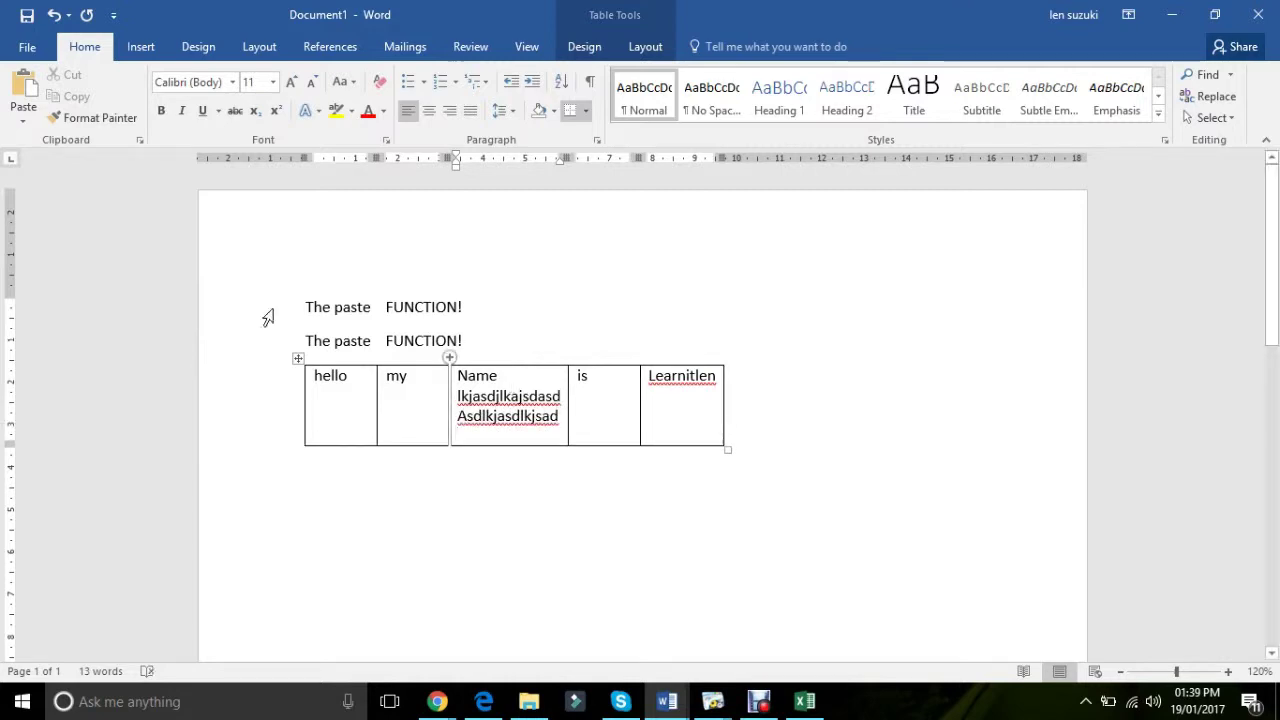
left_click(373, 413)
left_click(346, 463)
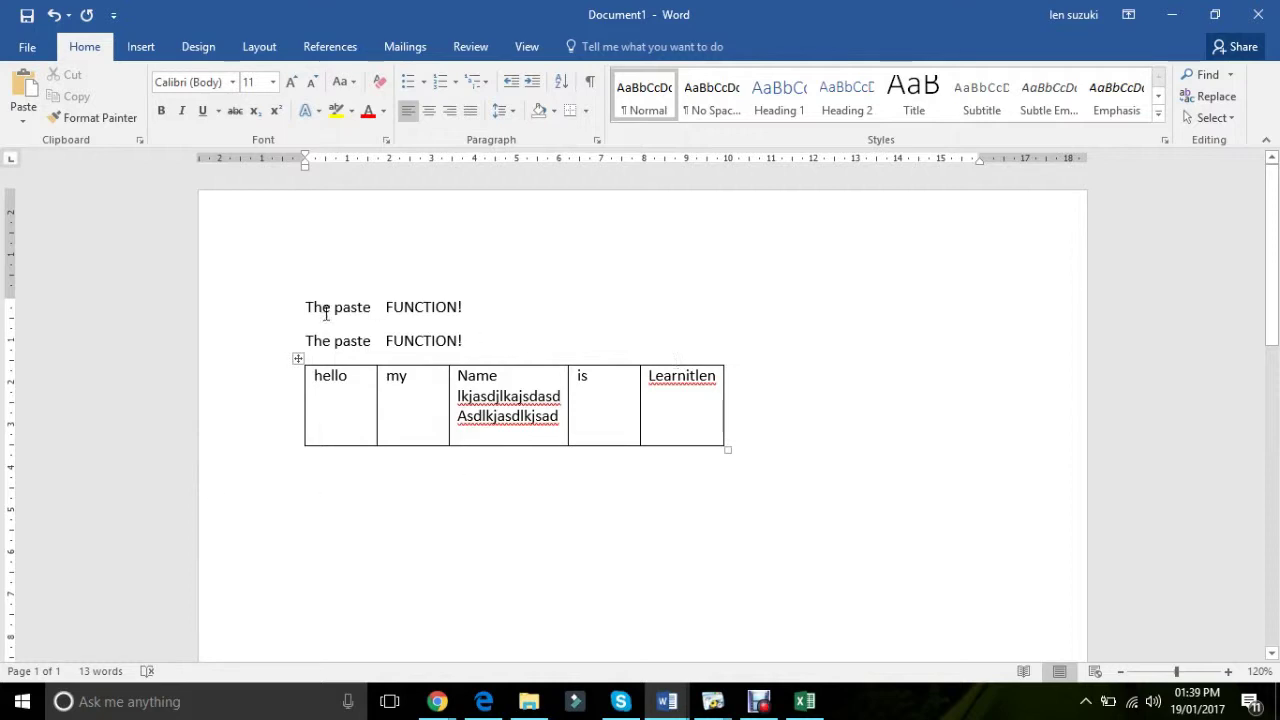
key("ctrl+z")
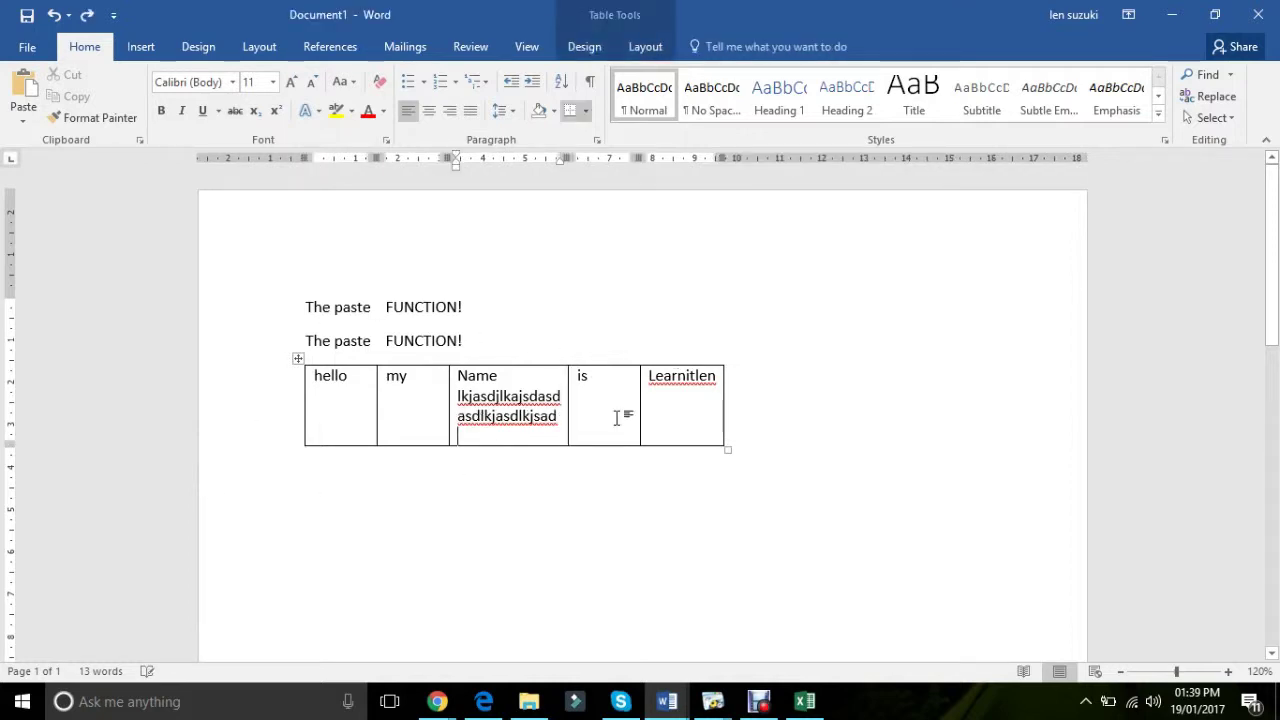
key("Down")
key("ctrl+z")
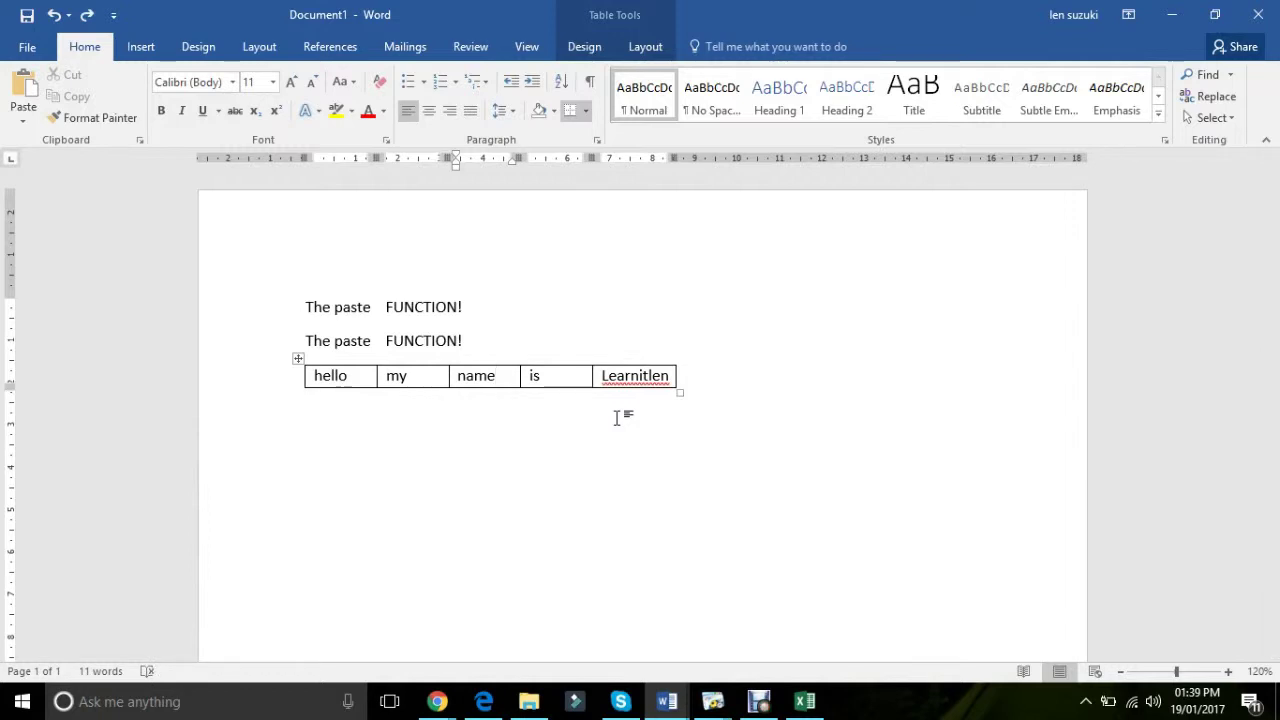
Add an empty row beneath the table's existing row.
left_click(718, 375)
key("Return")
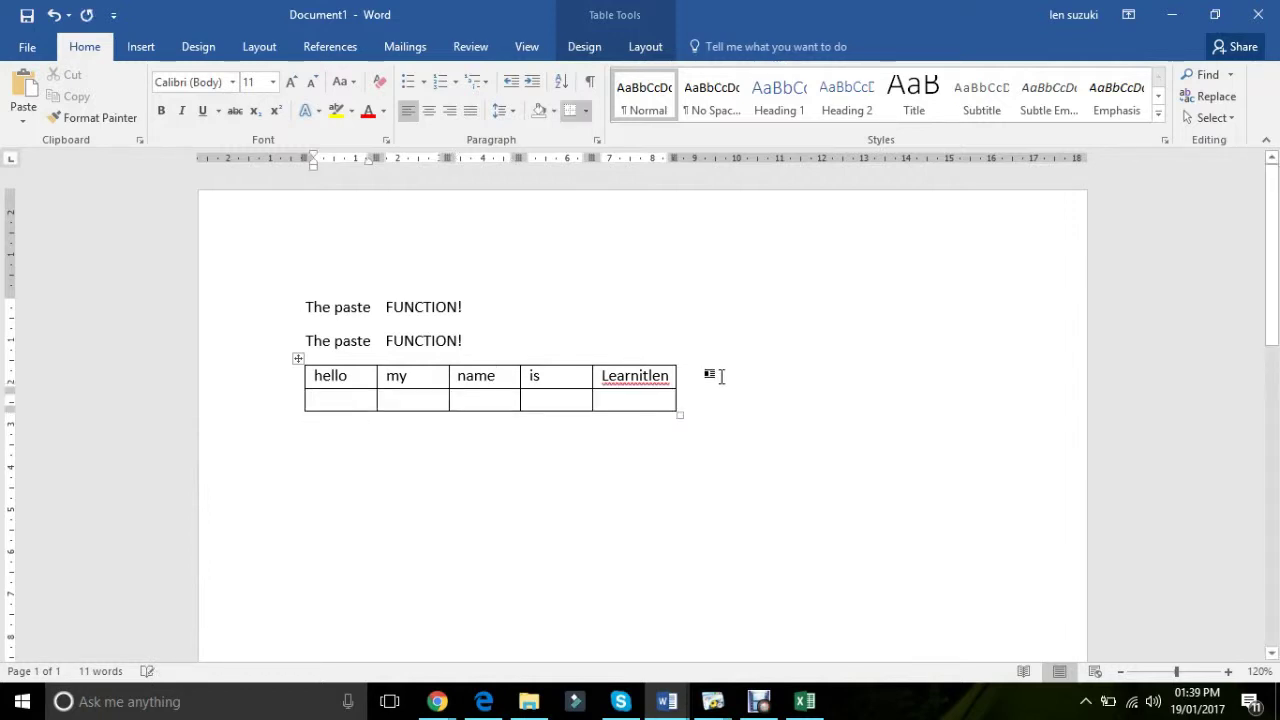
Paste the copied cells a few lines below the bordered table with the Link & Keep Source Formatting option.
double_click(400, 531)
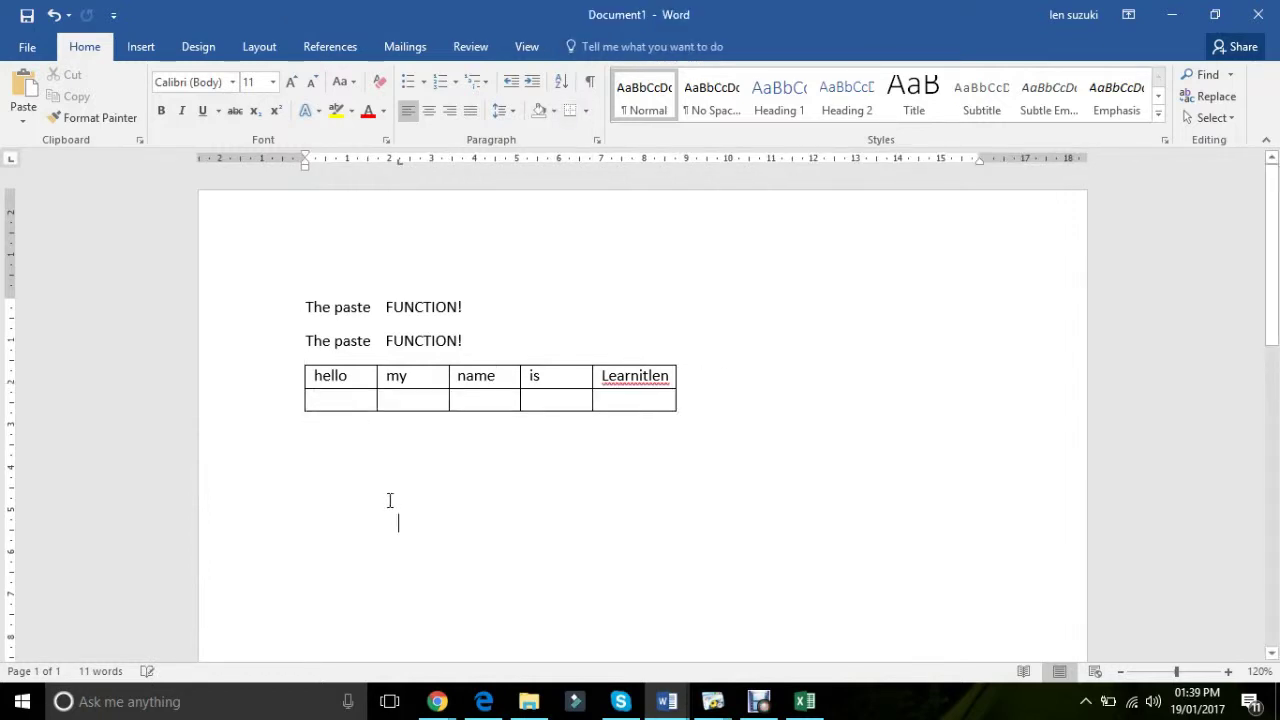
left_click(385, 490)
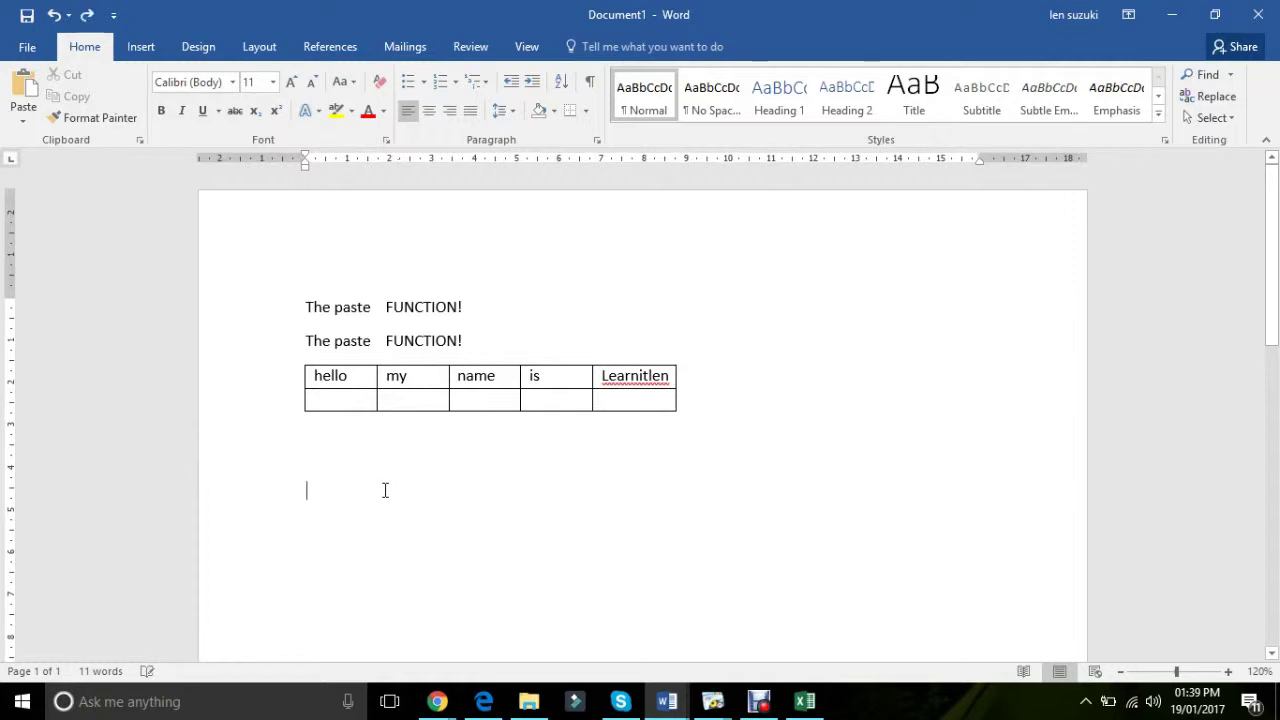
left_click(32, 120)
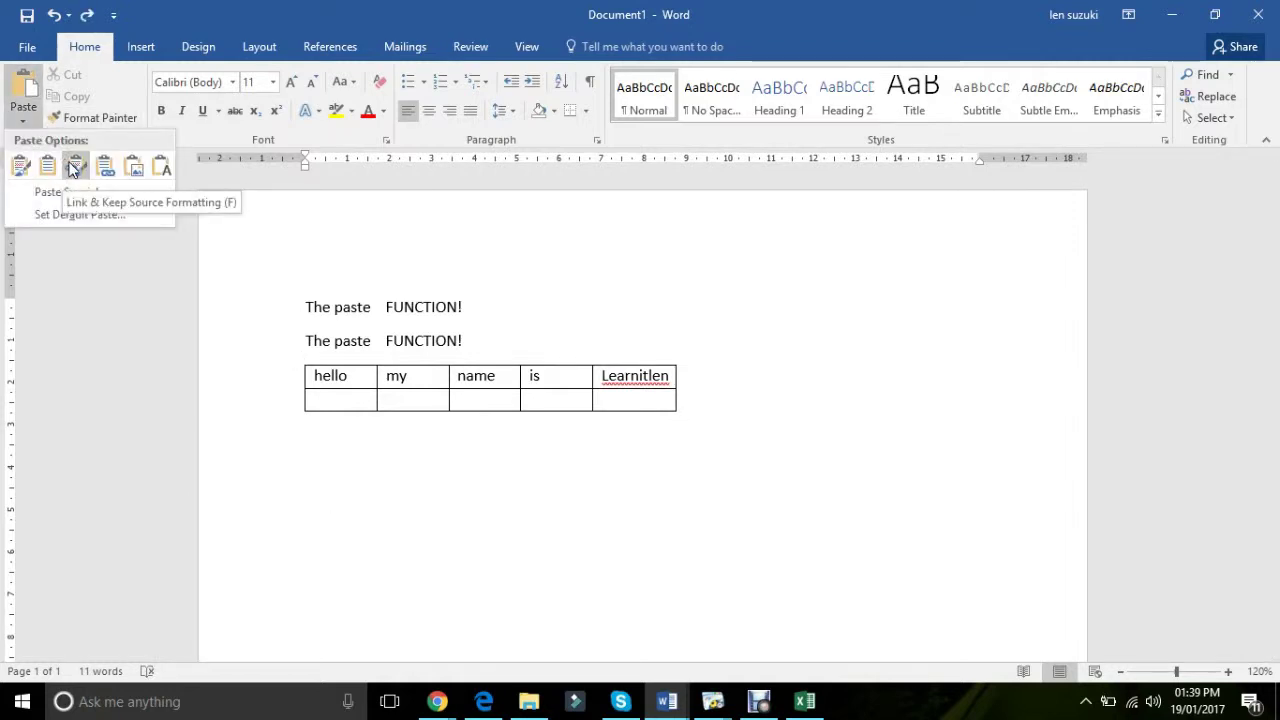
left_click(74, 166)
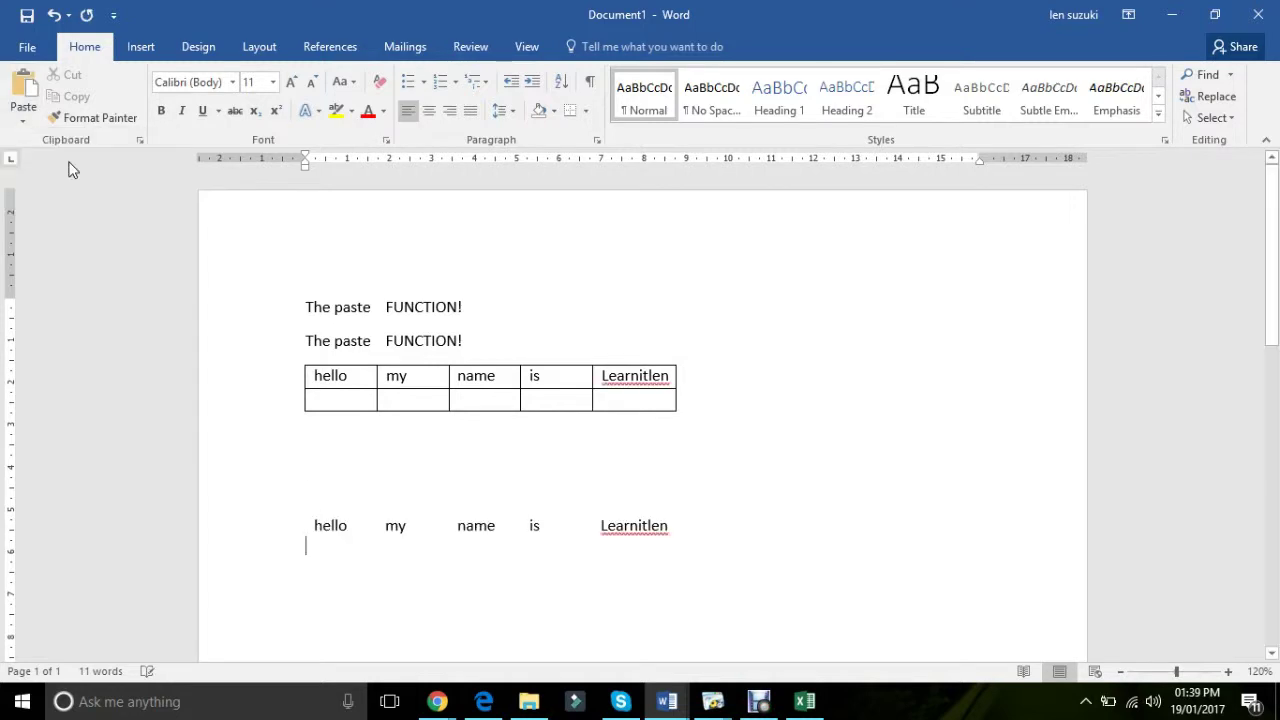
left_click(367, 538)
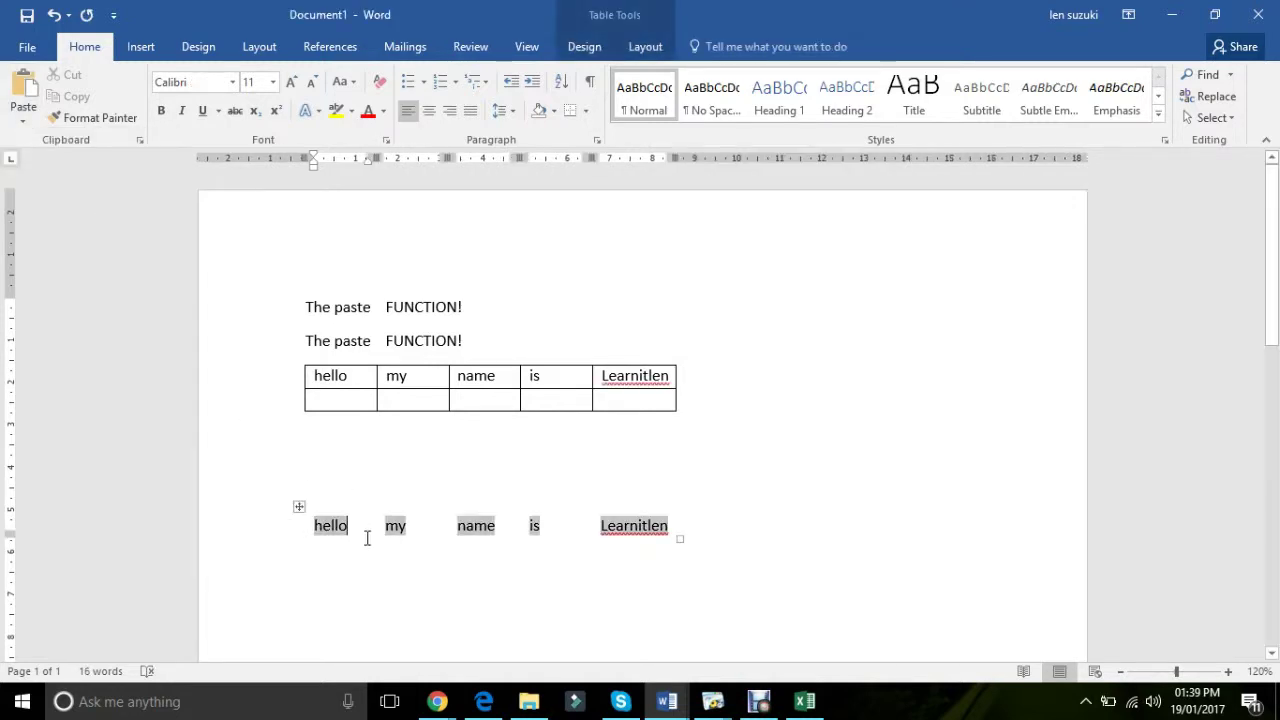
Try adding "asdasdad" under "hello" in the linked table, check the Excel source cells, and undo the edit in Word.
type("asdasdad")
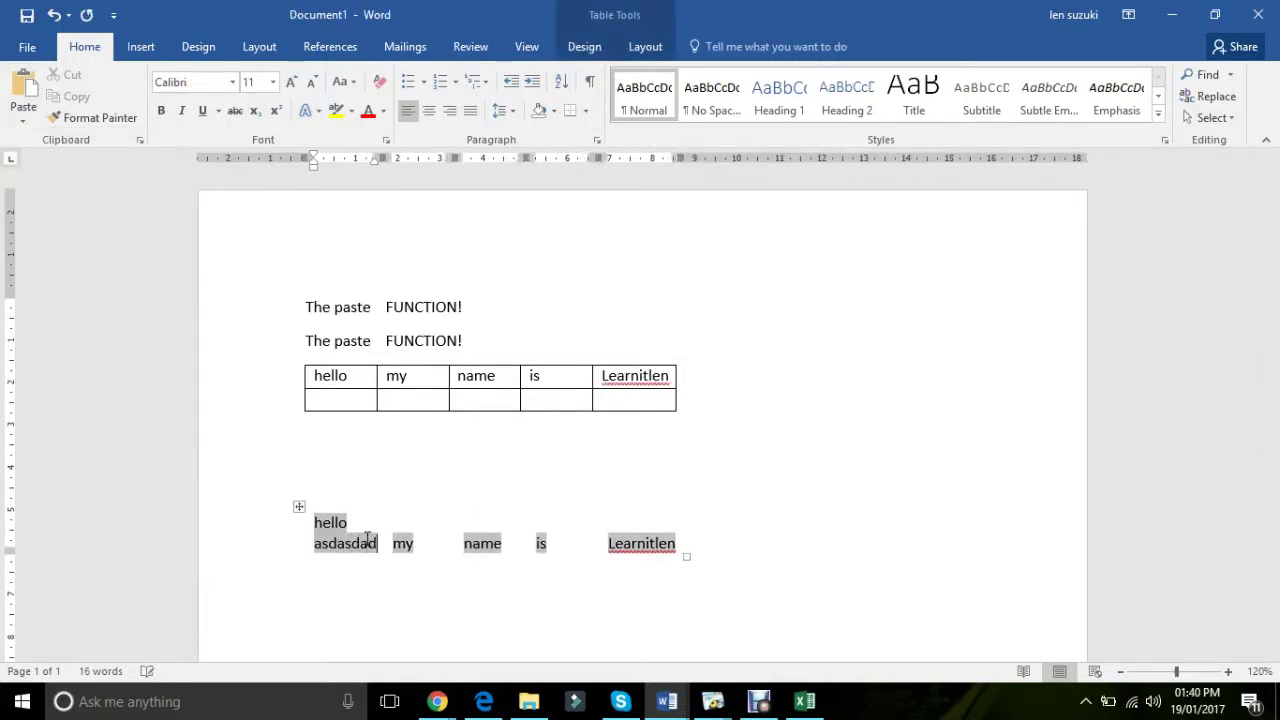
left_click(803, 703)
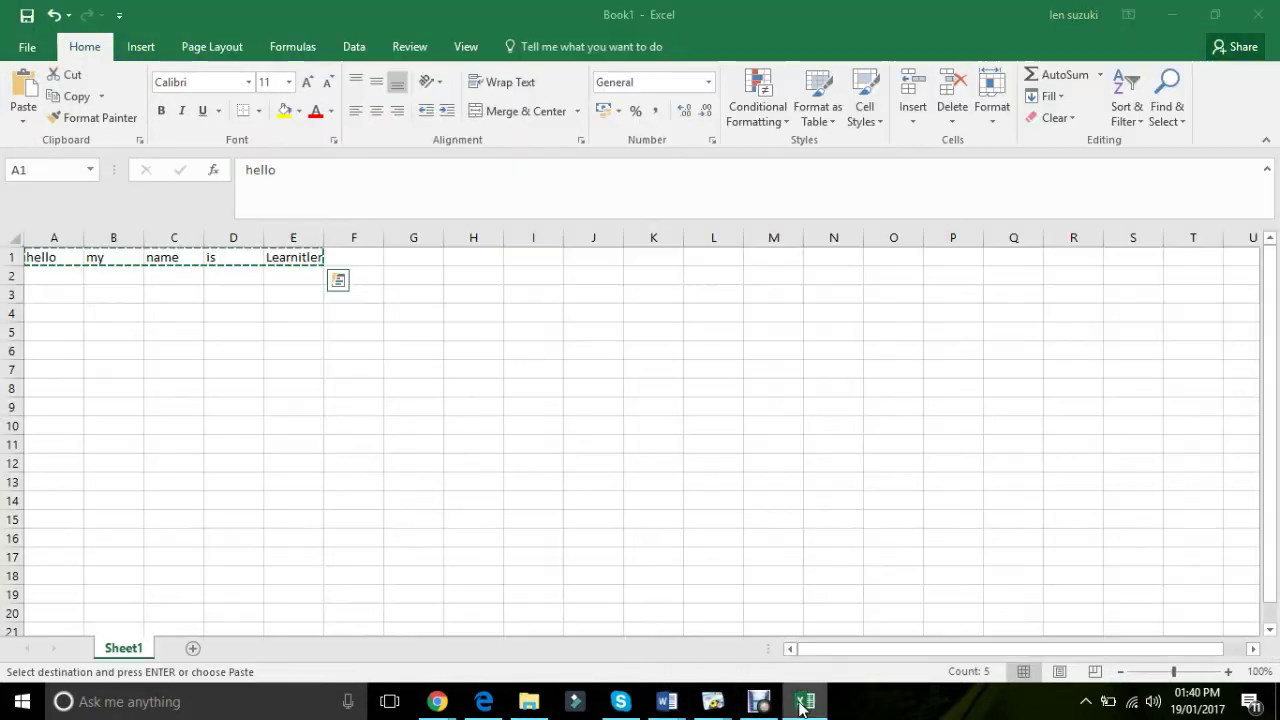
left_click(803, 703)
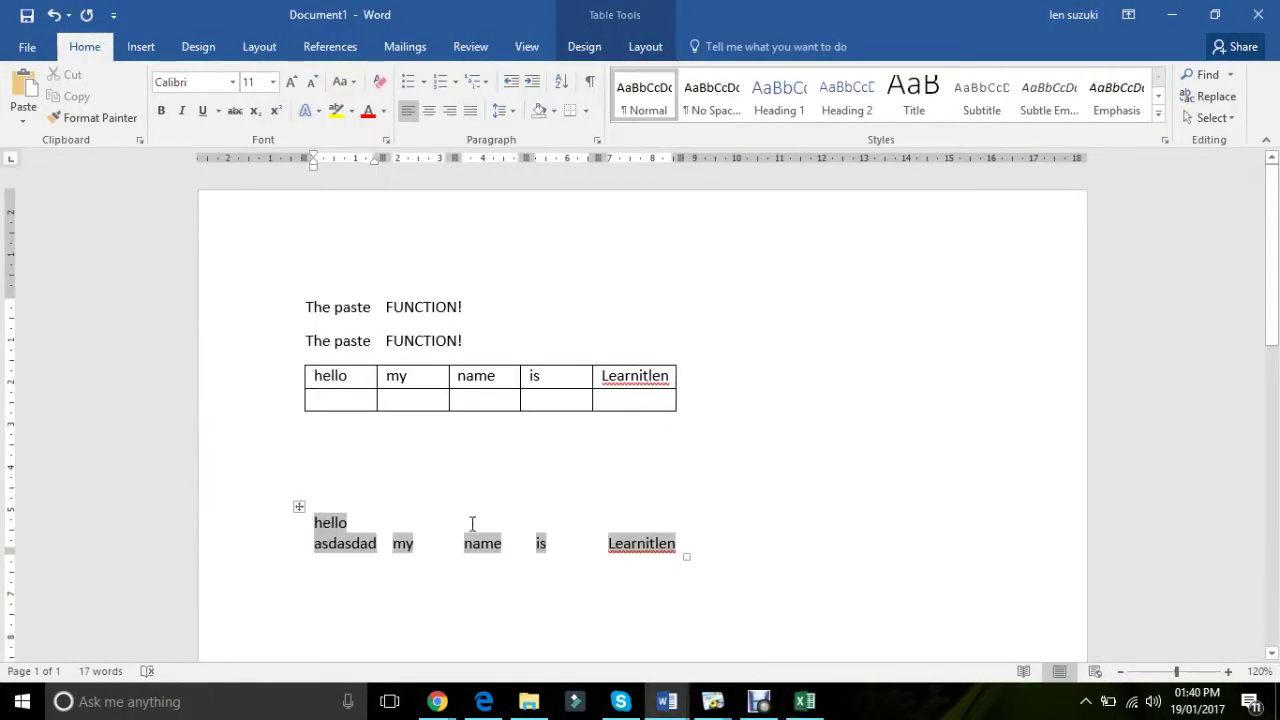
key("ctrl+z")
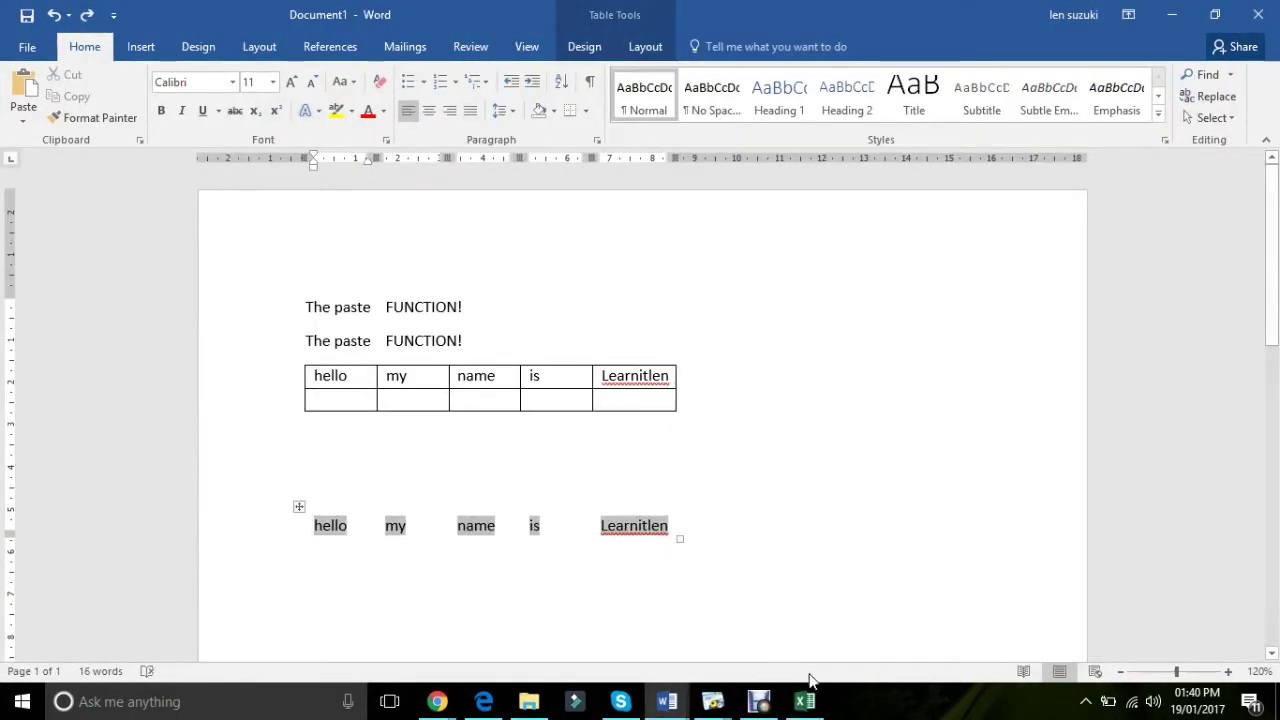
In the Excel workbook, replace the text in cell C1 with "youtube channel" and widen column C to fit it.
left_click(803, 703)
left_click(106, 290)
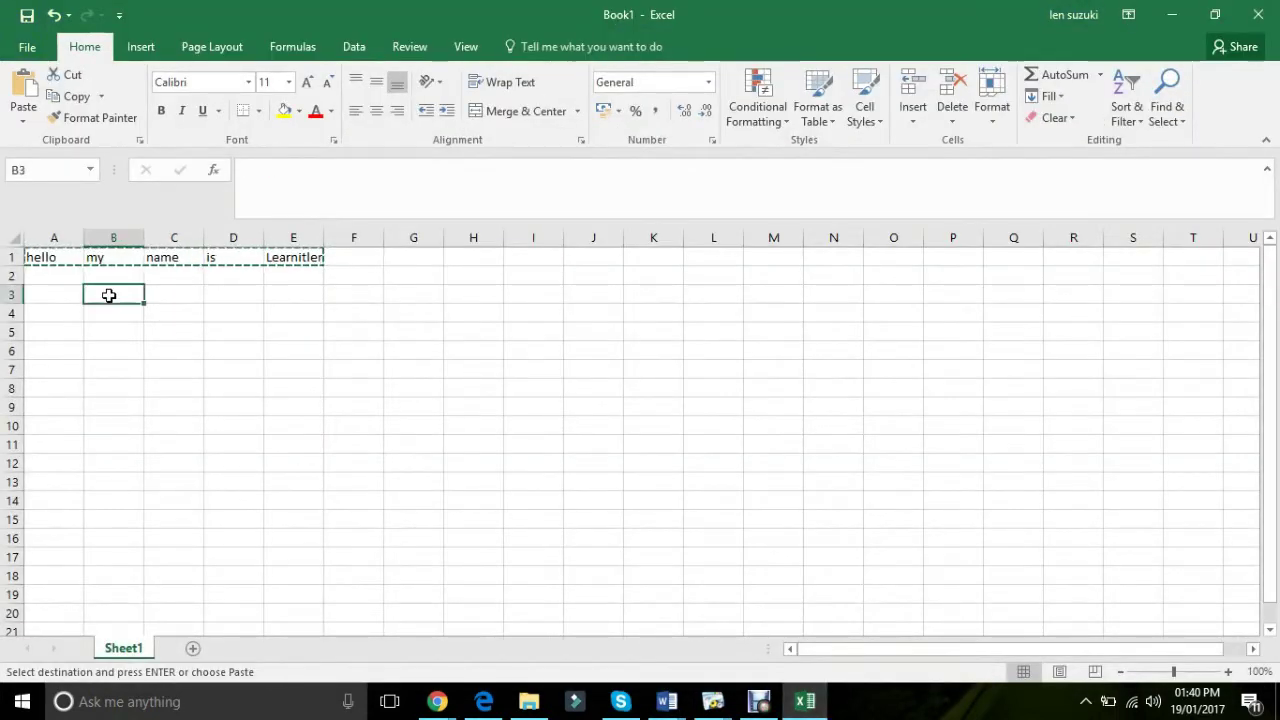
left_click(62, 253)
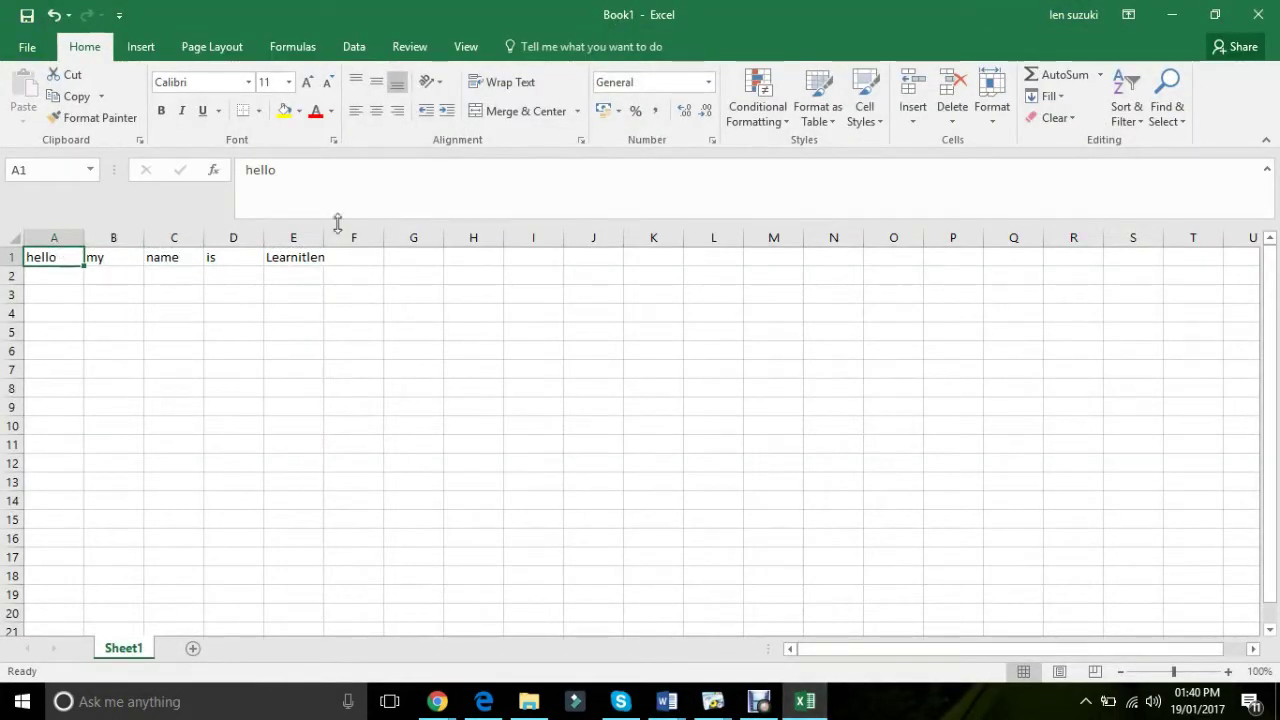
left_click(177, 257)
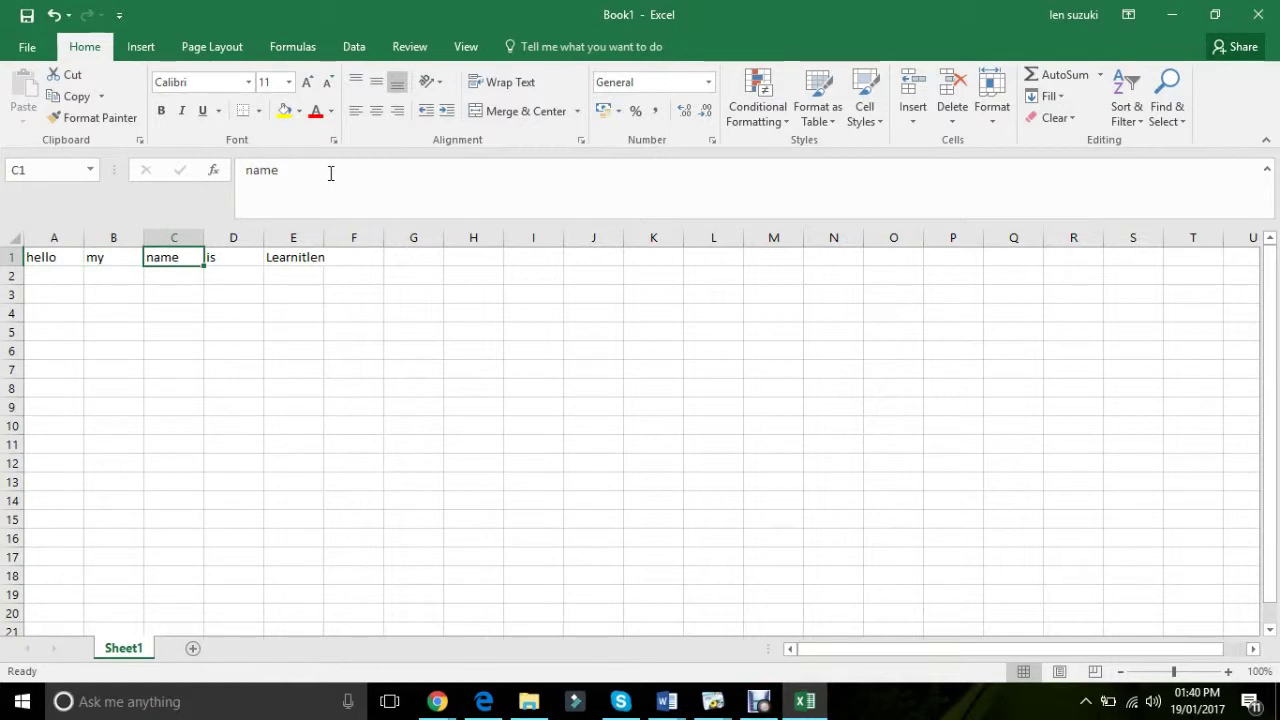
left_click_drag(329, 174, 190, 155)
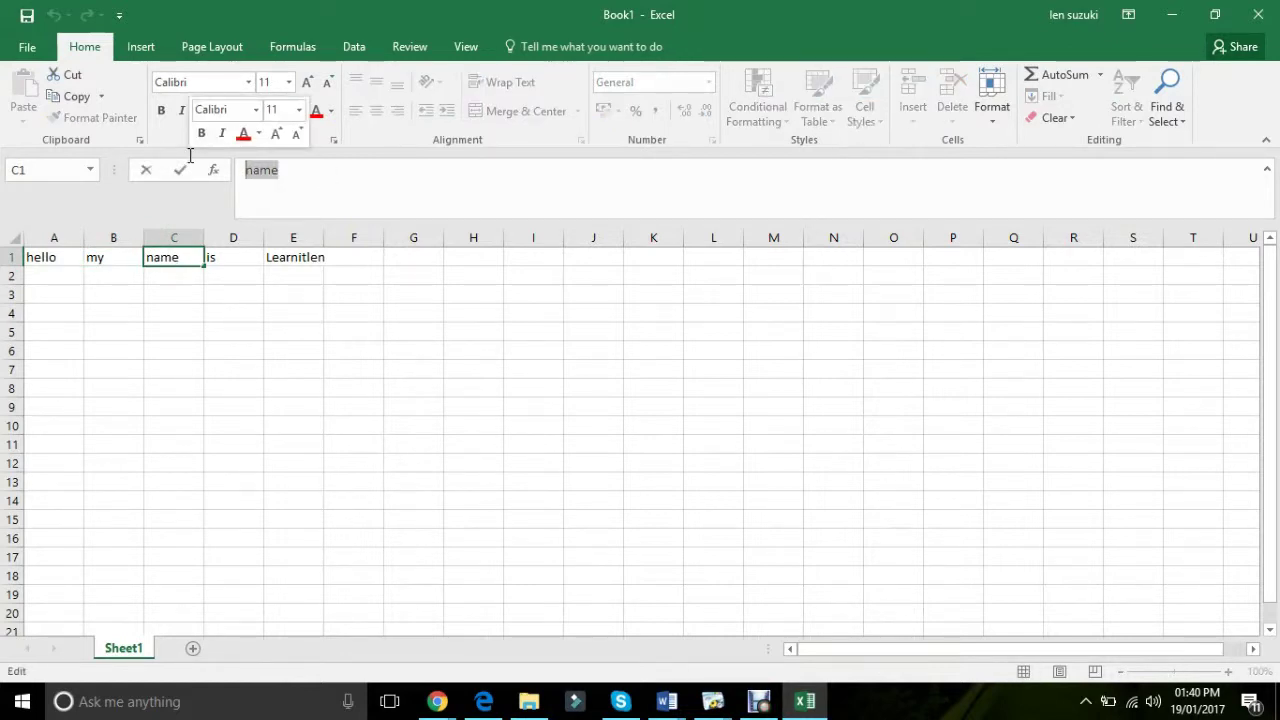
type("youtube")
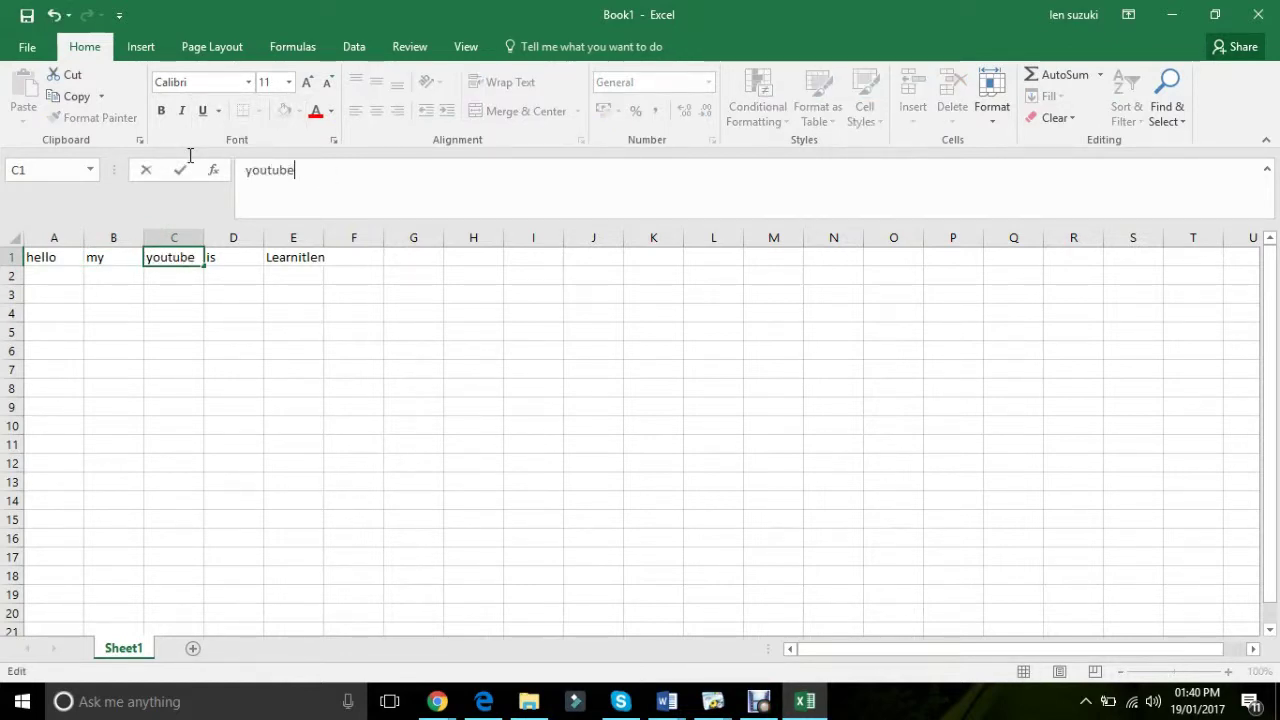
type(" channel")
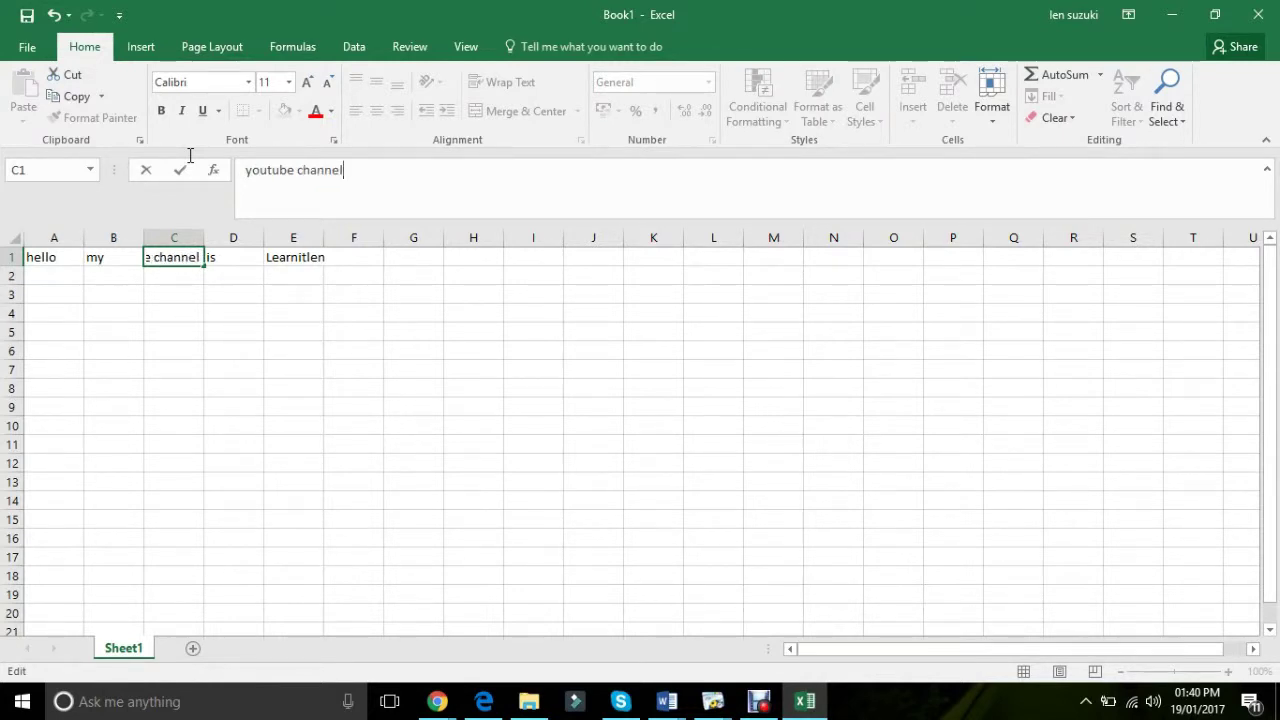
key("Return")
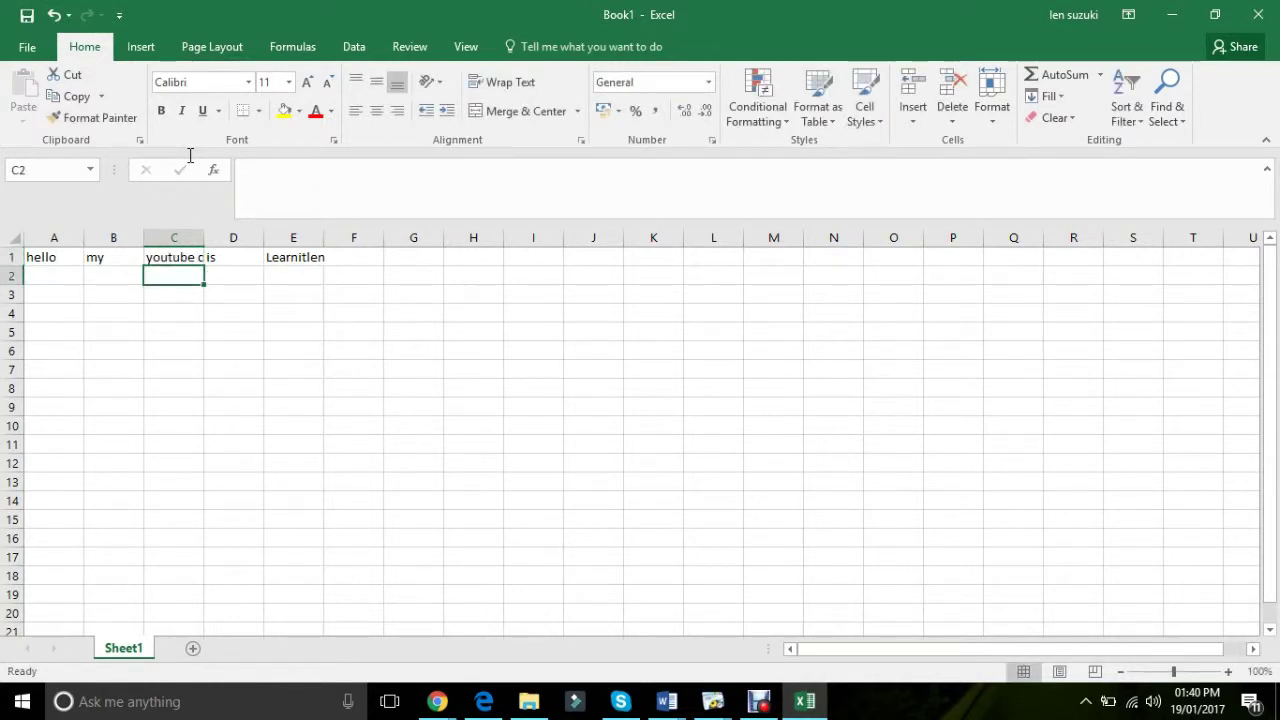
double_click(201, 230)
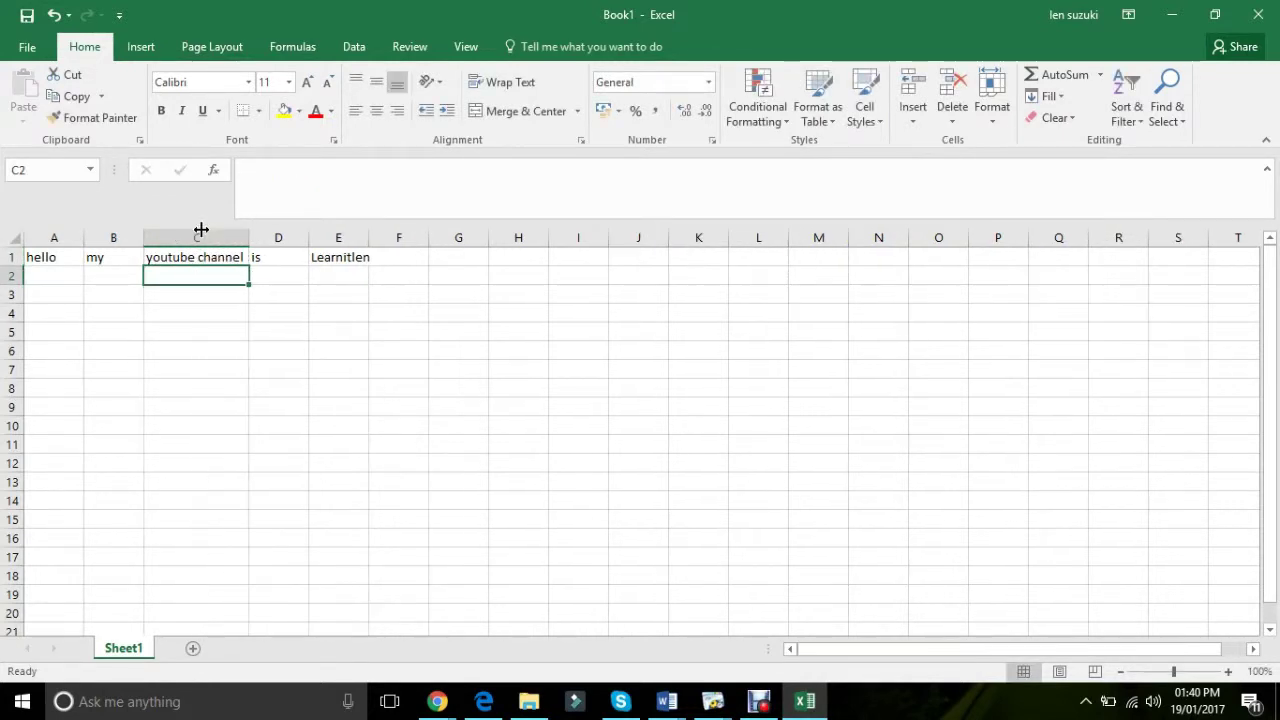
left_click(200, 315)
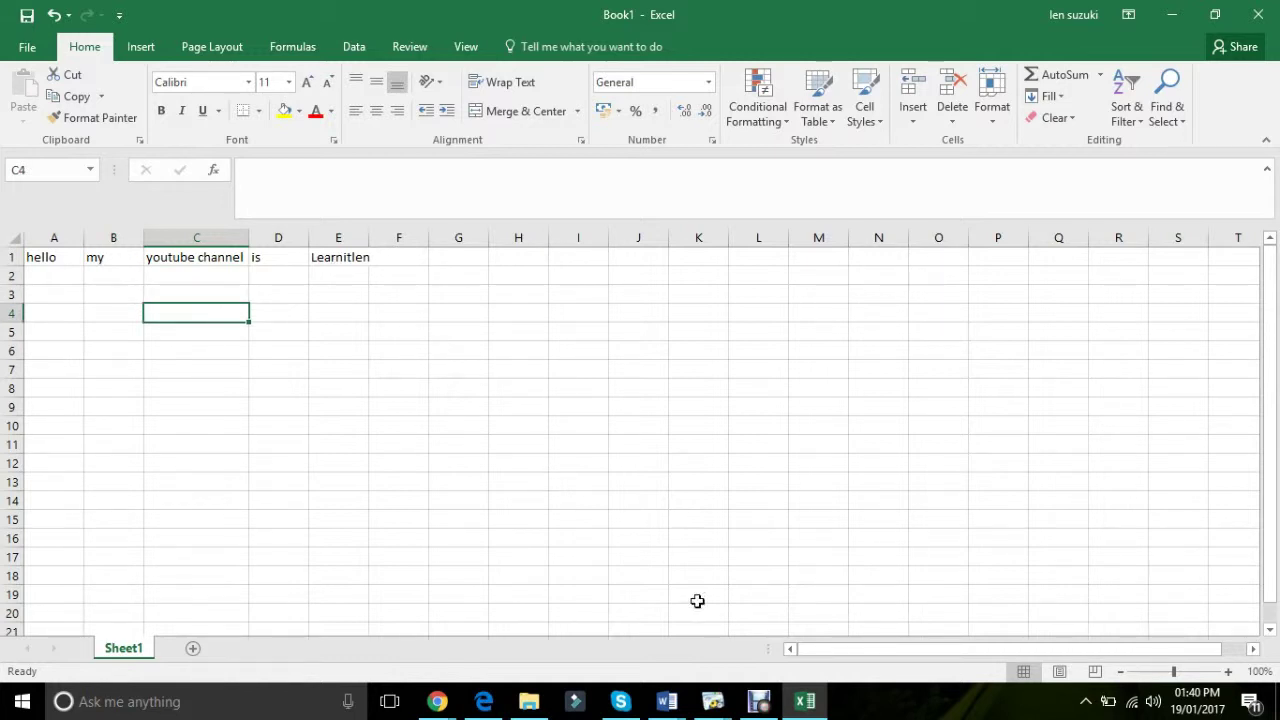
Compare the linked table in the Word document Document1 with the edited row in the Excel workbook.
mouse_move(667, 700)
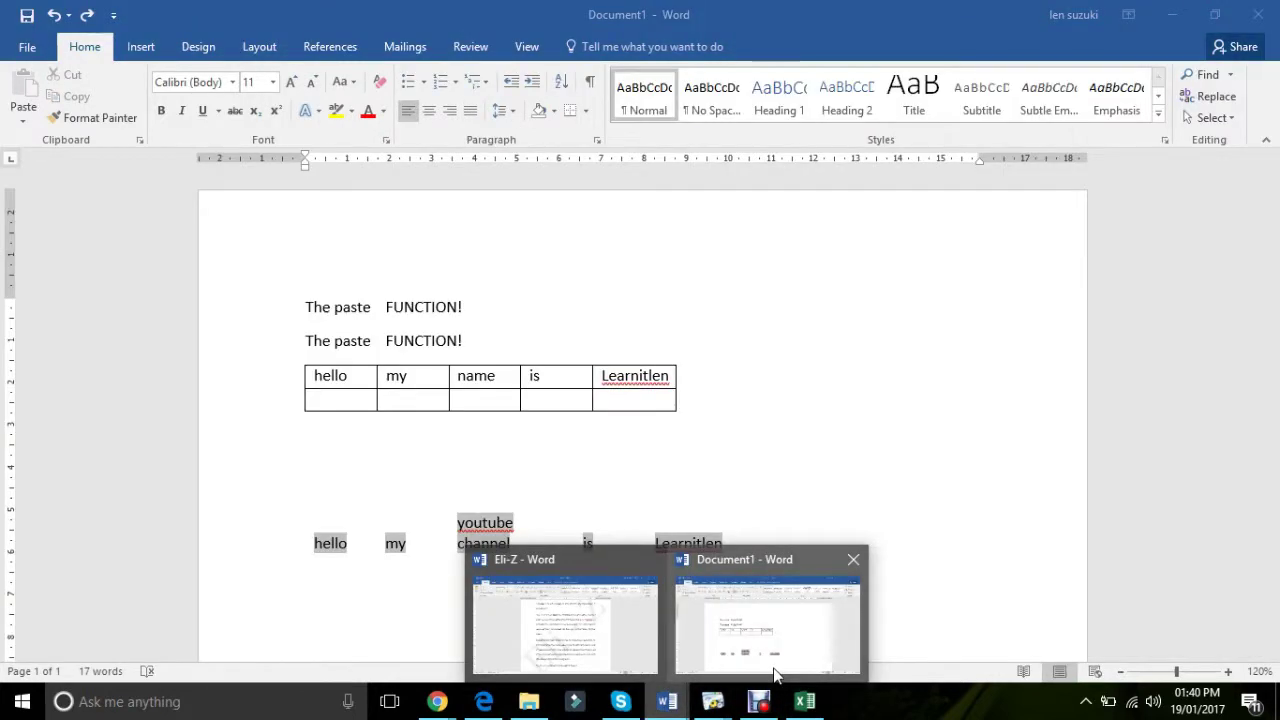
left_click(775, 677)
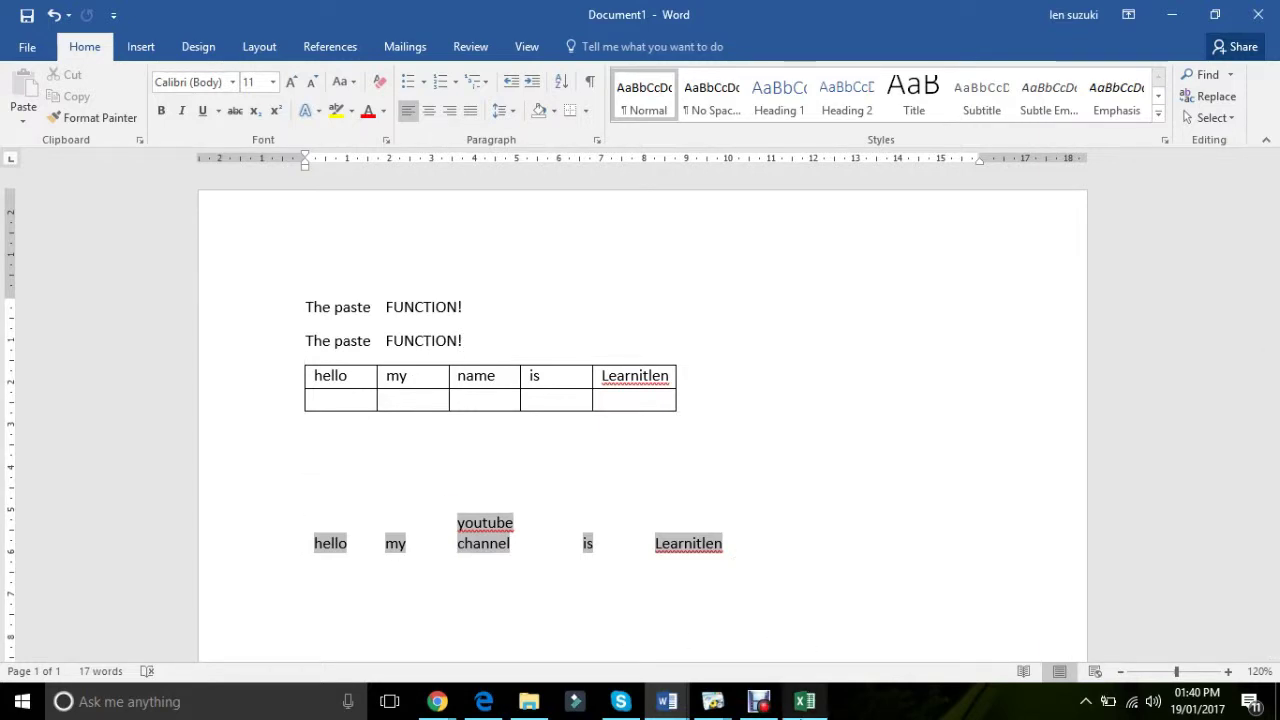
left_click(805, 701)
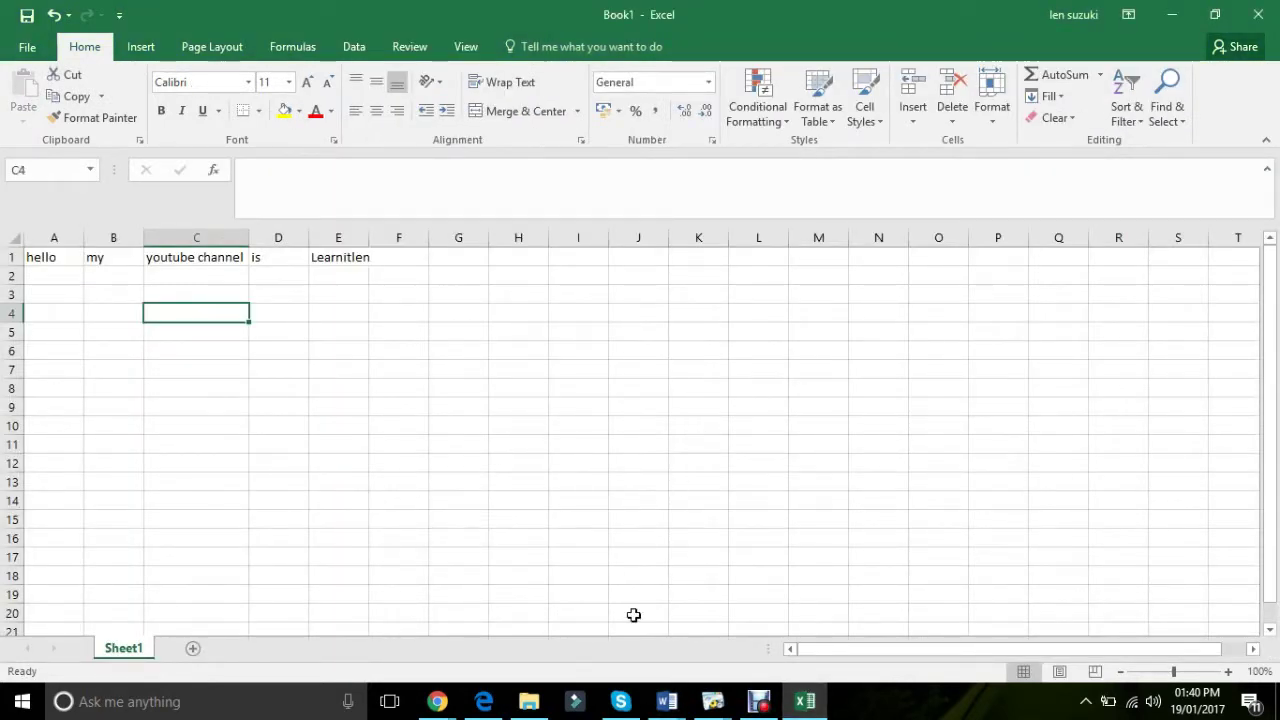
mouse_move(674, 711)
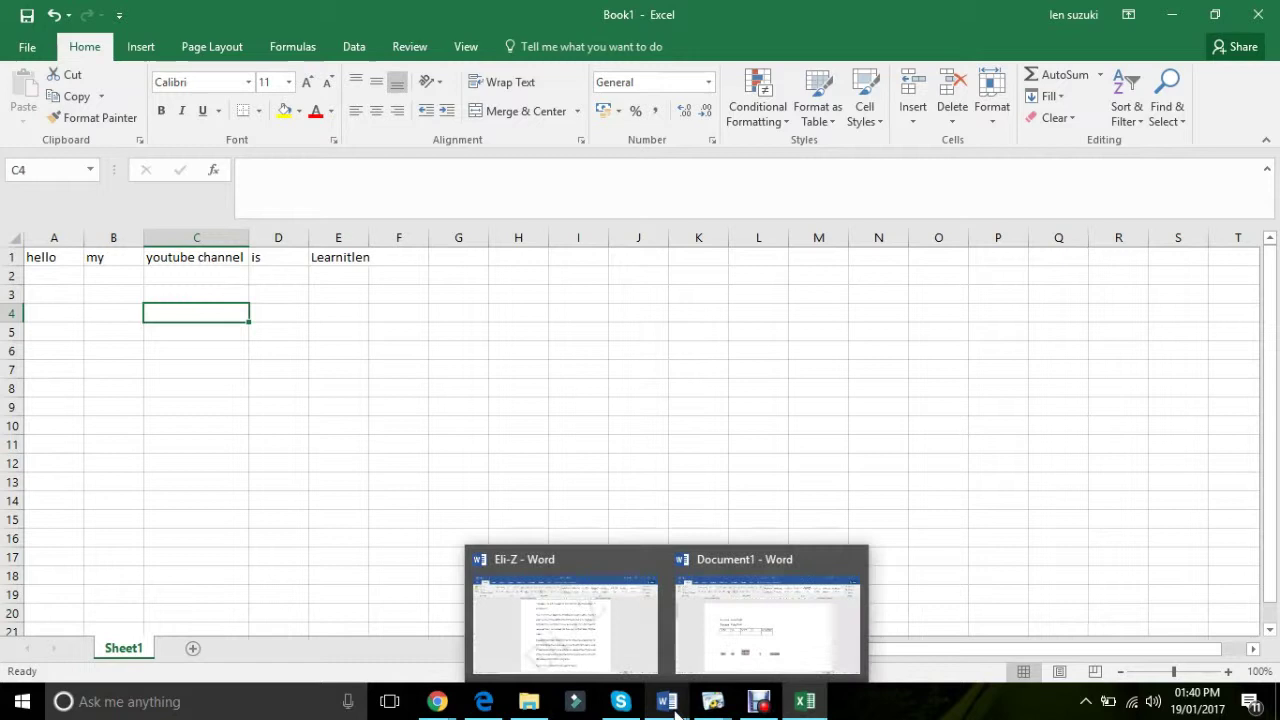
left_click(765, 640)
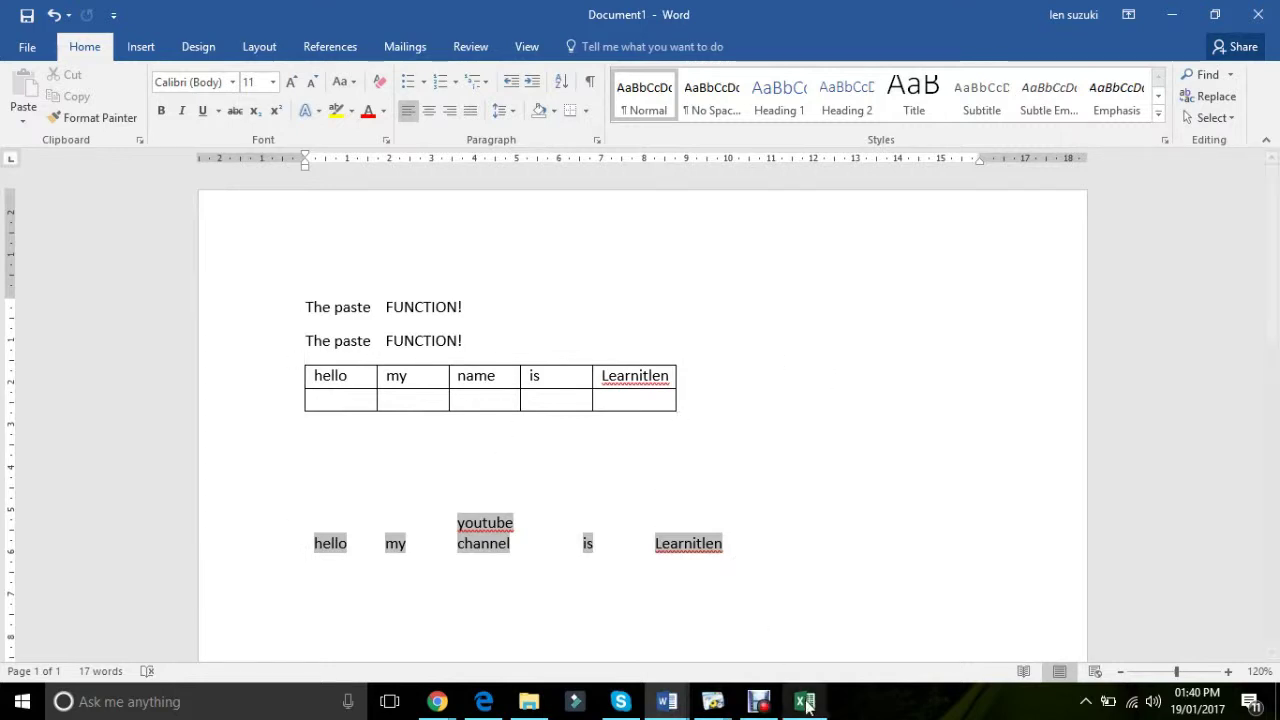
mouse_move(806, 705)
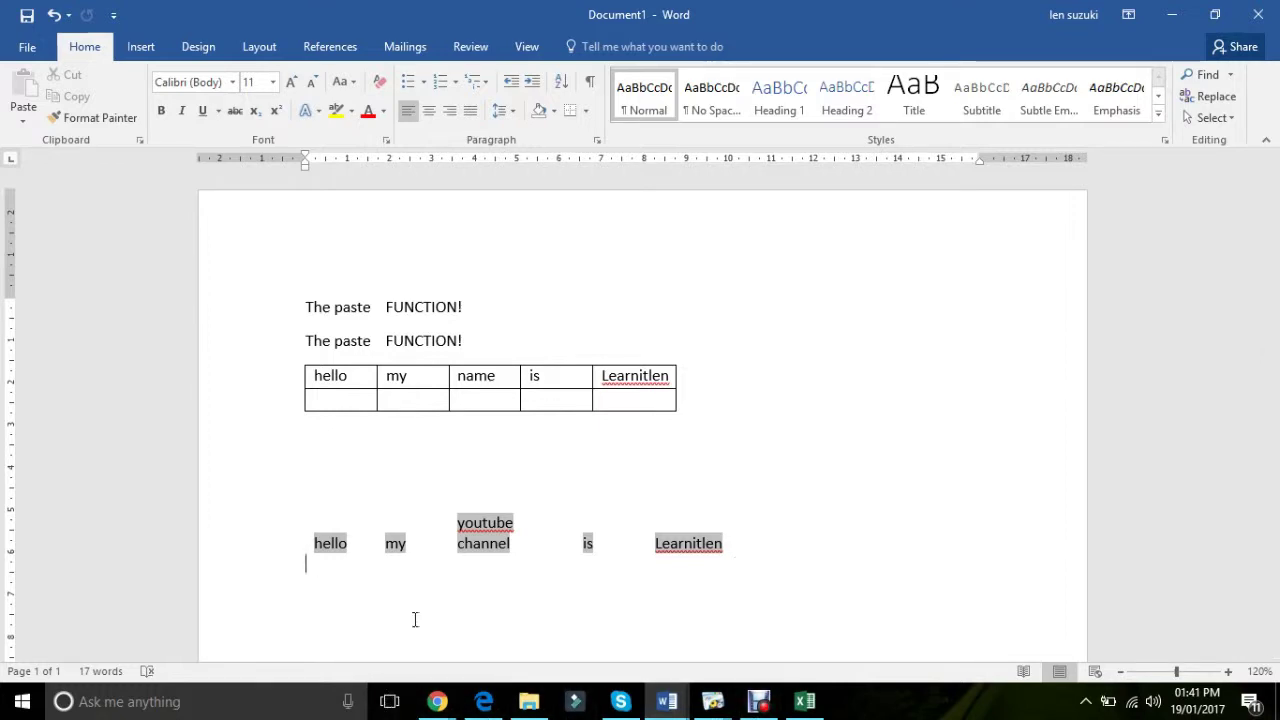
Add a blank line below the linked table, copy cells A1:E1 in the Excel workbook, and return to the Word document.
key("Return")
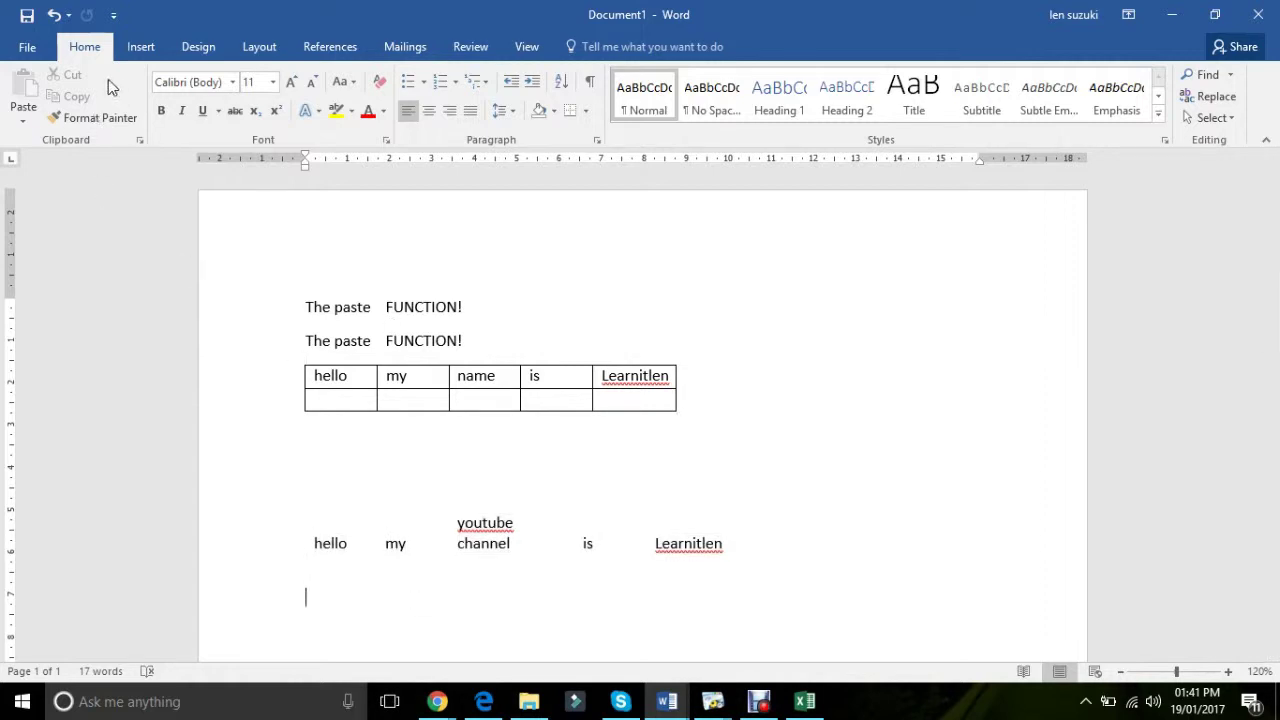
left_click(805, 701)
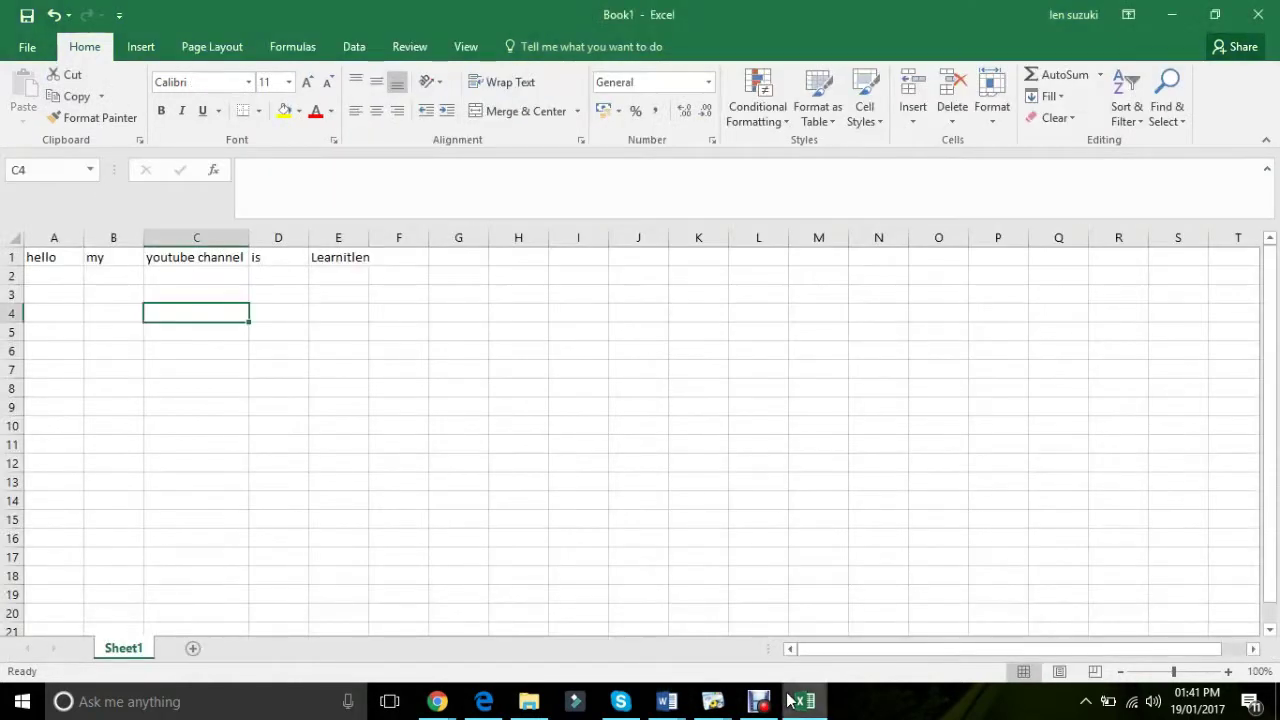
left_click_drag(349, 265, 38, 244)
type("hello\tmy\tyoutube channel\tis\tLearnitlen")
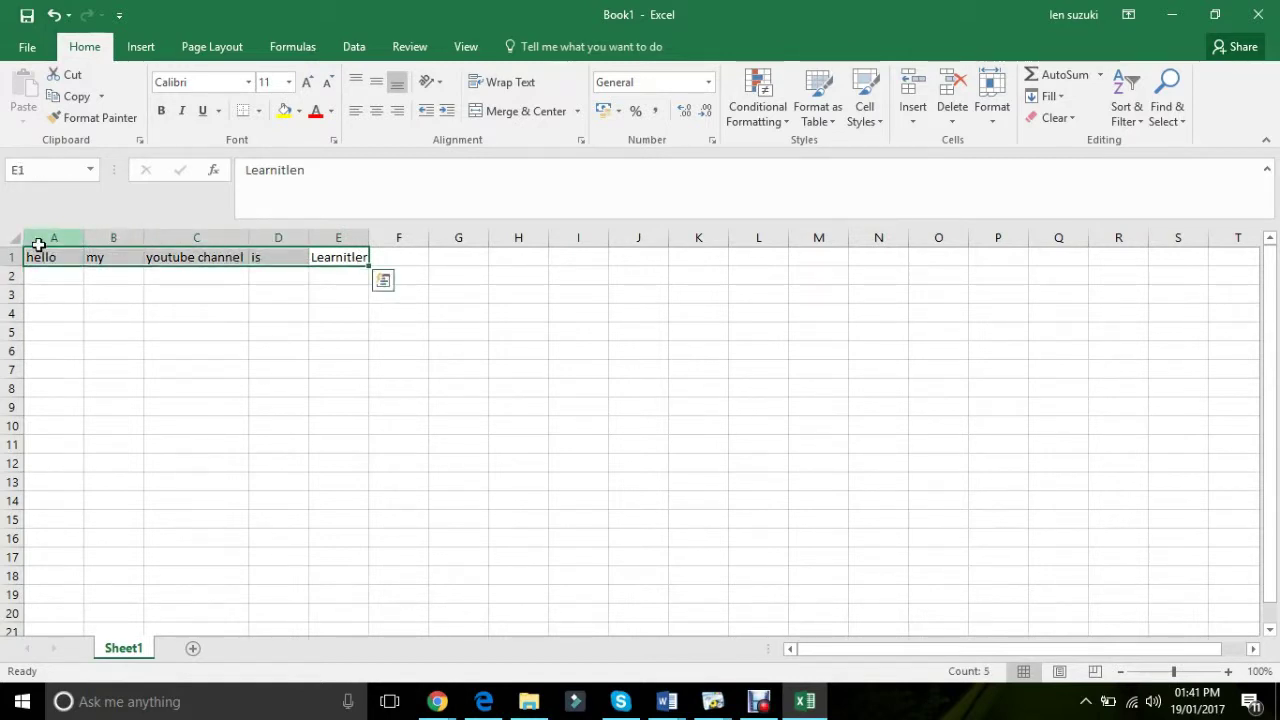
key("ctrl+c")
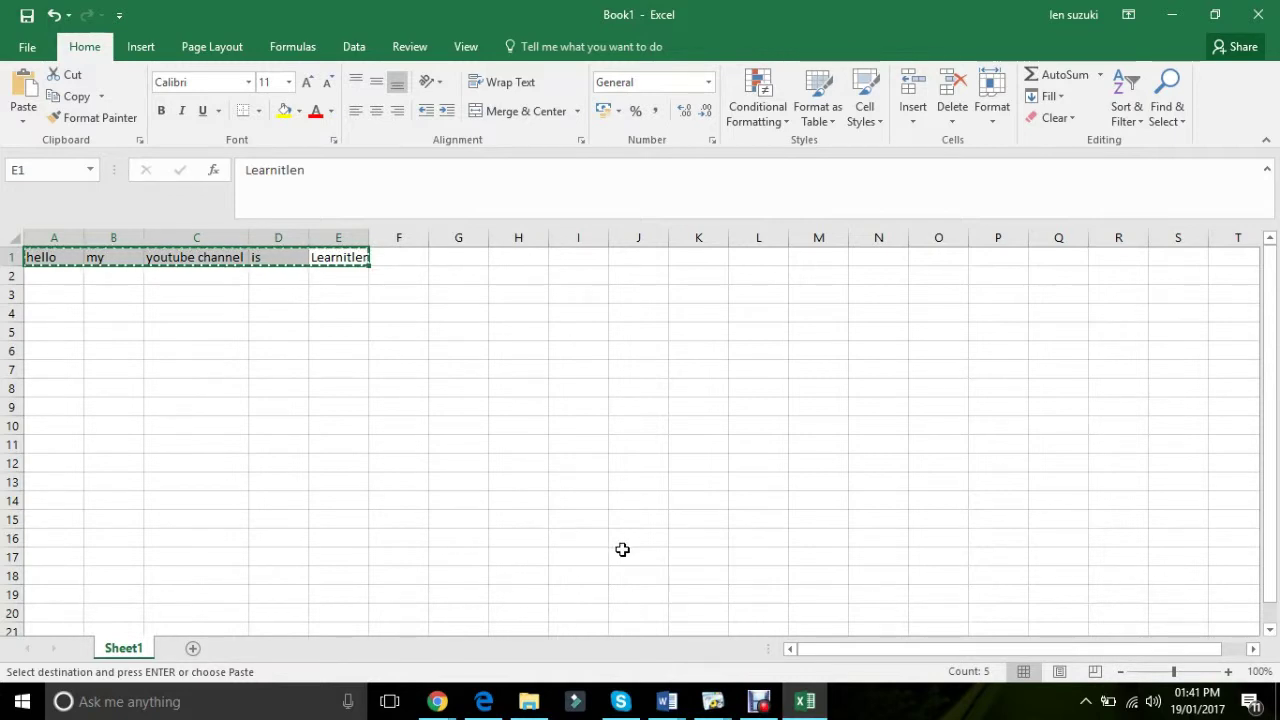
left_click(676, 706)
left_click(757, 611)
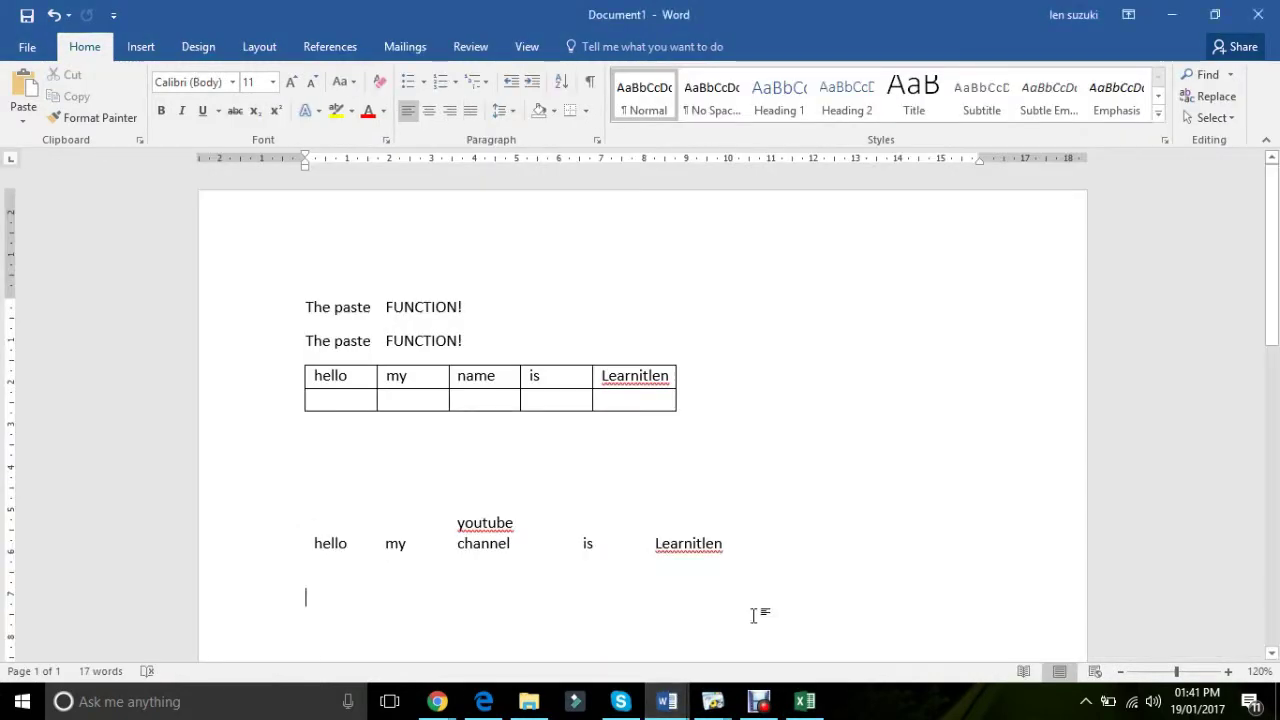
Cut the first of the two "The paste FUNCTION!" lines at the start of the document.
left_click_drag(1264, 276, 1265, 346)
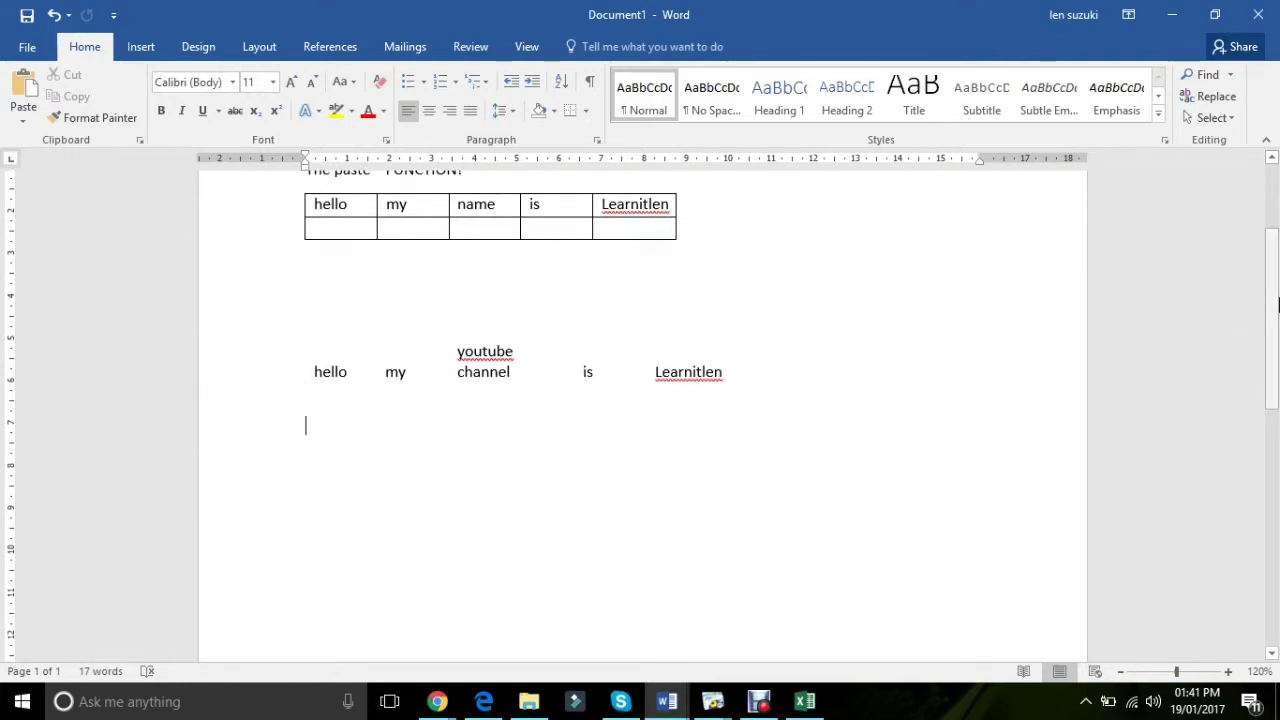
scroll(700, 300, "up", 3)
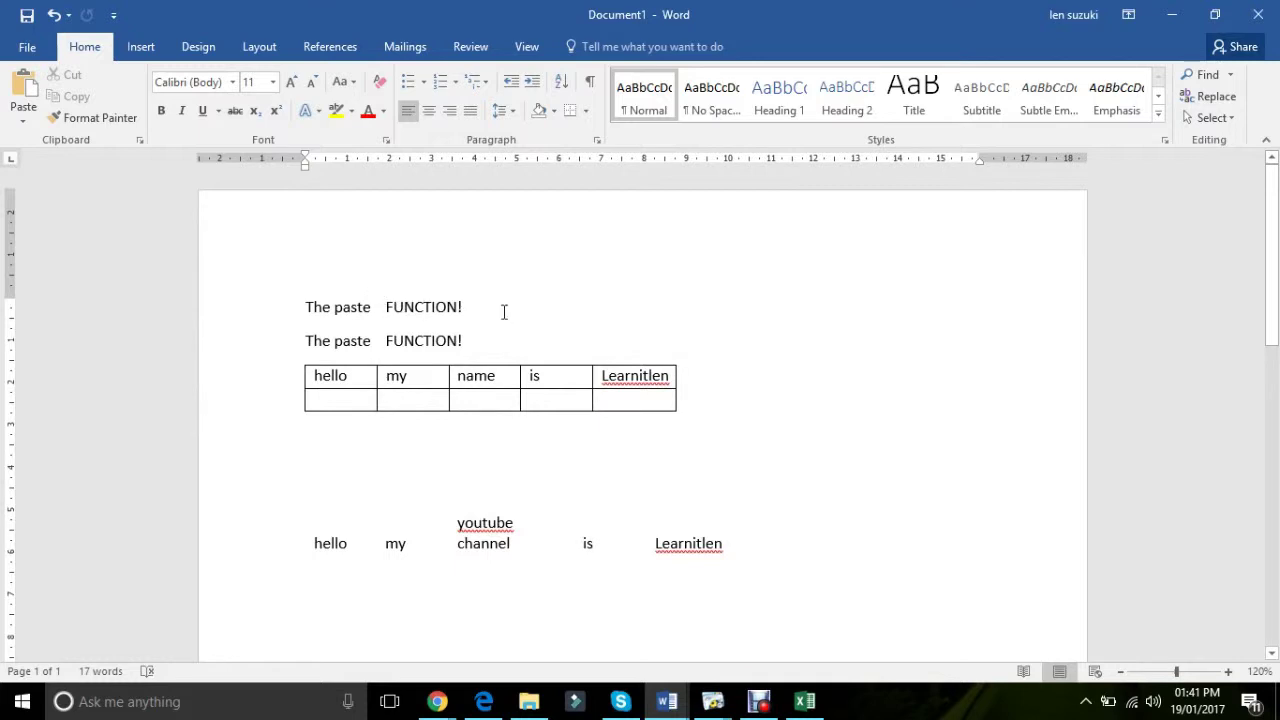
left_click_drag(466, 303, 292, 309)
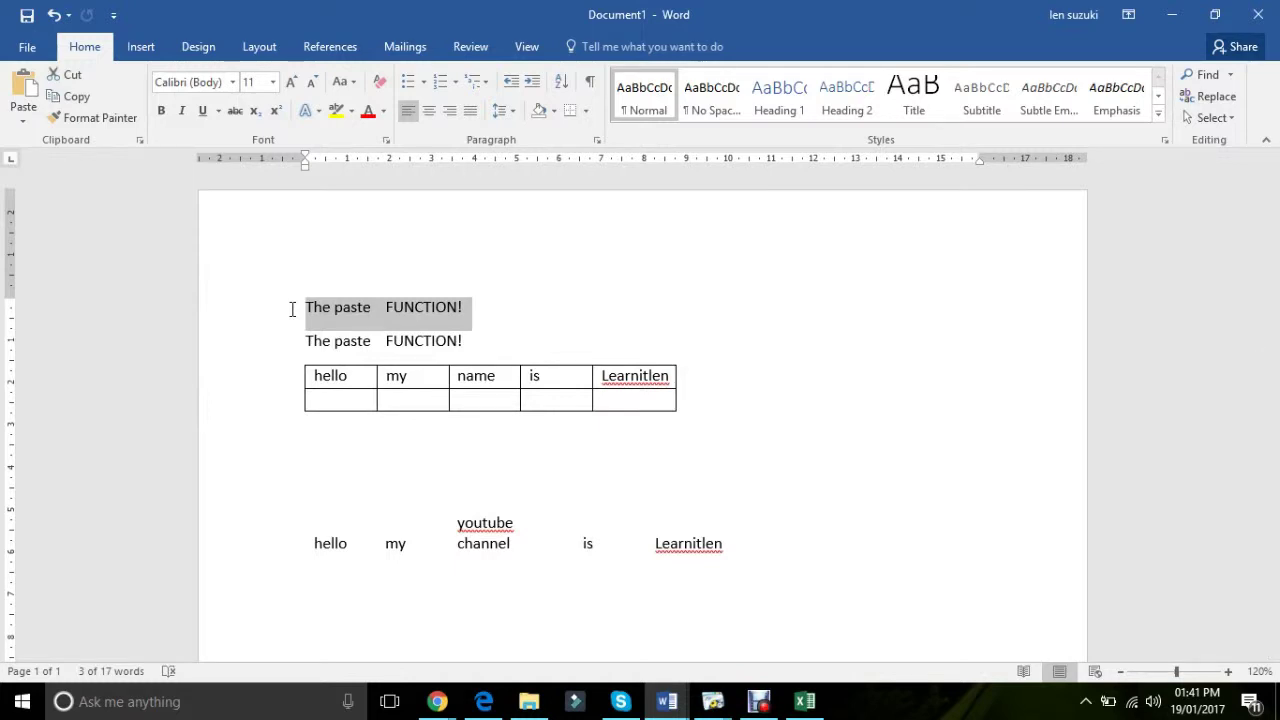
key("Delete")
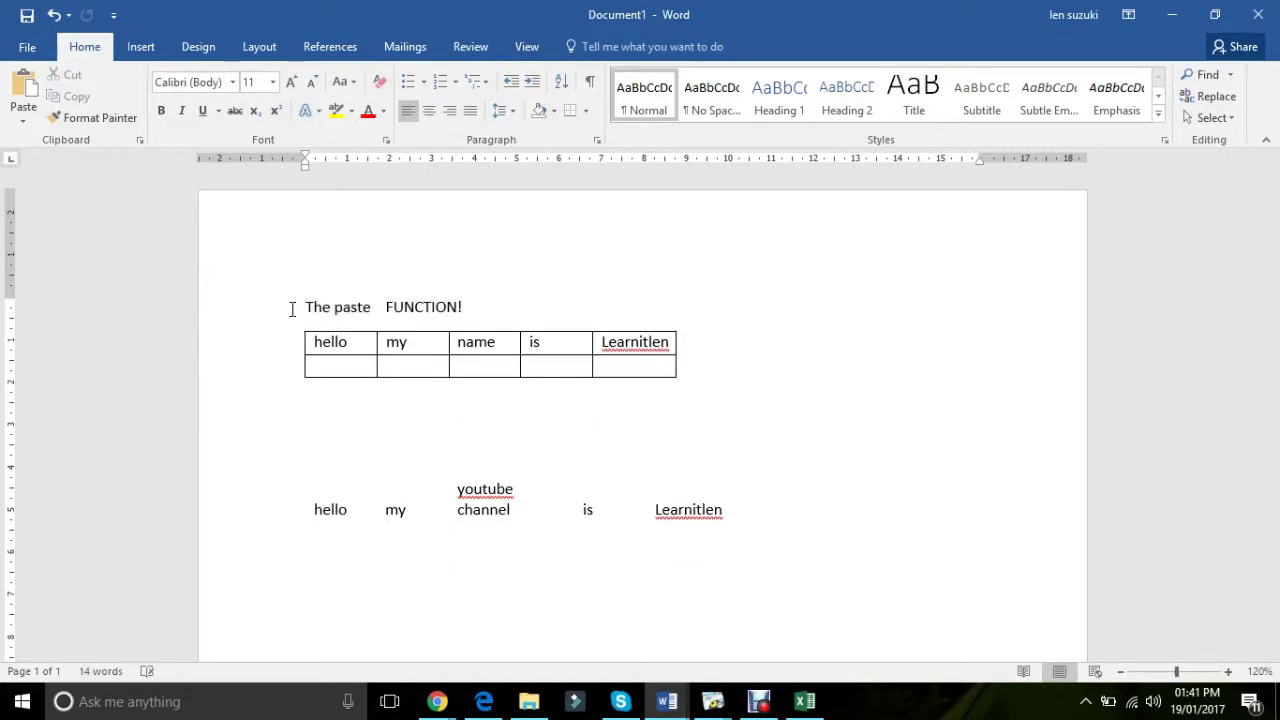
Try pasting the cut line twice below the linked table, then undo both pastes.
left_click(388, 575)
key("ctrl+v")
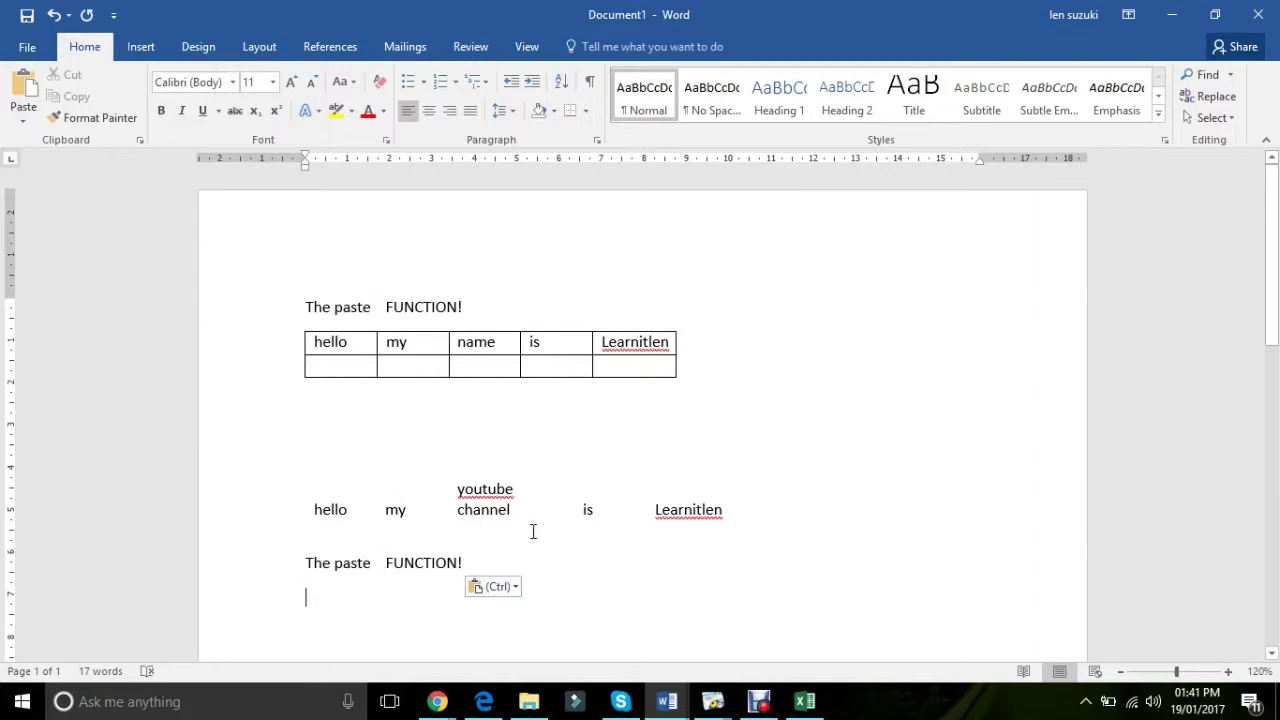
key("ctrl+v")
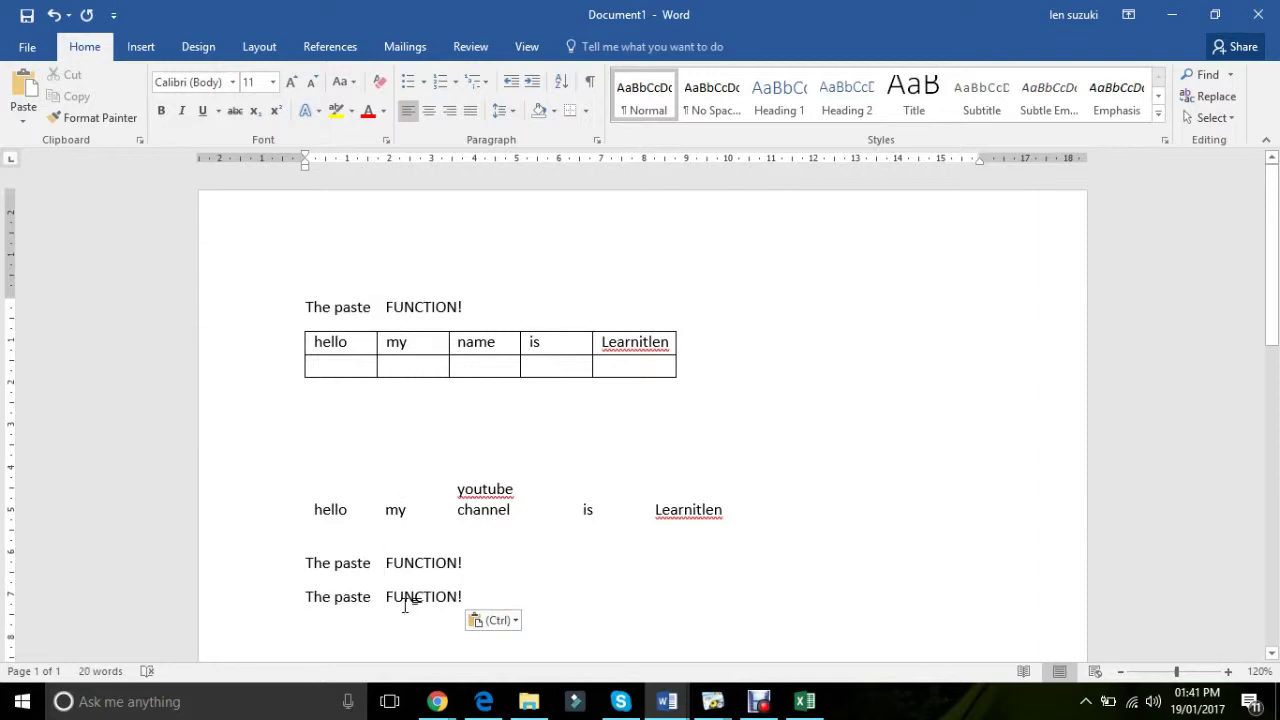
key("ctrl+z")
key("ctrl+z")
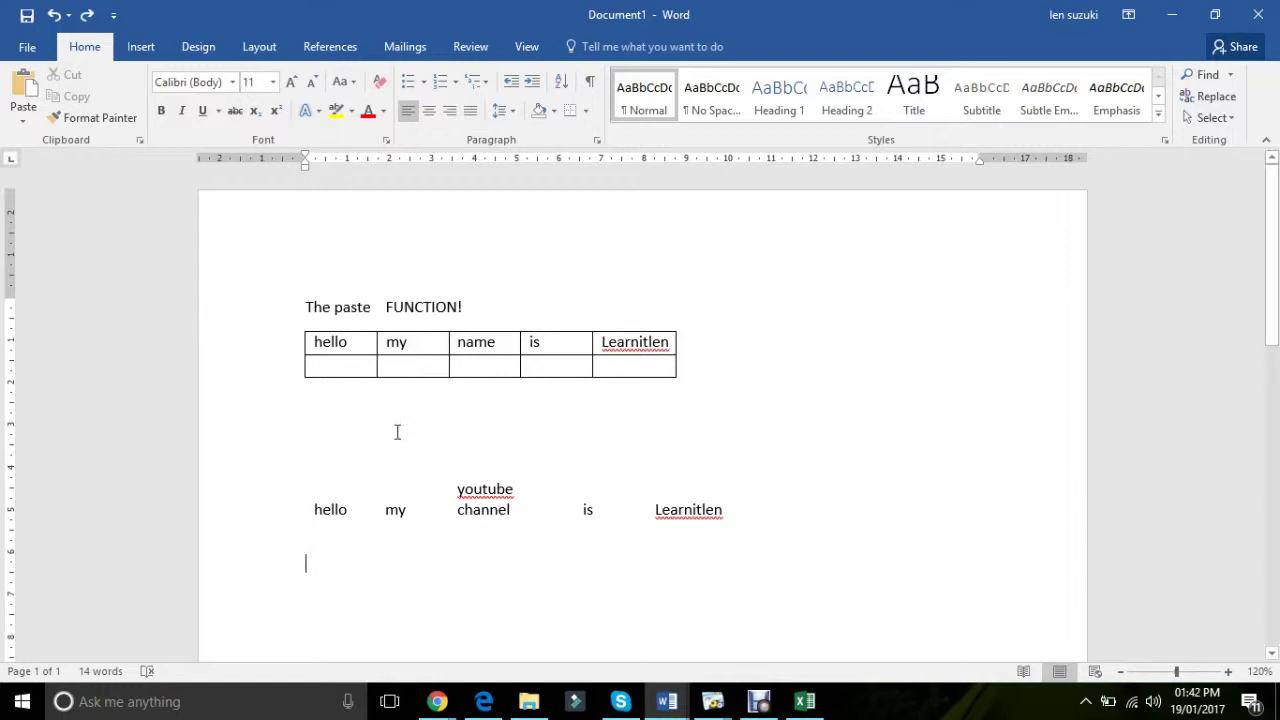
Copy cells A1:E1 in the Excel workbook and paste them below the linked table in Document1 with Link & Use Destination Styles.
left_click(806, 703)
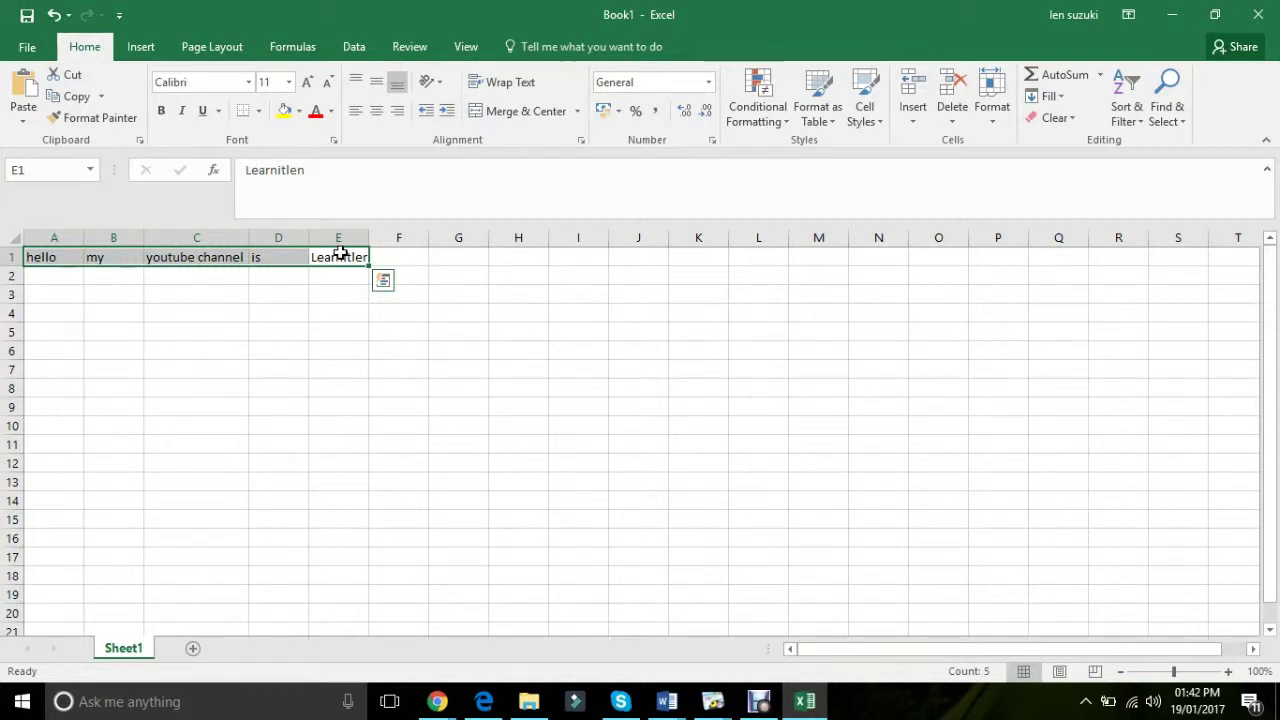
key("ctrl+c")
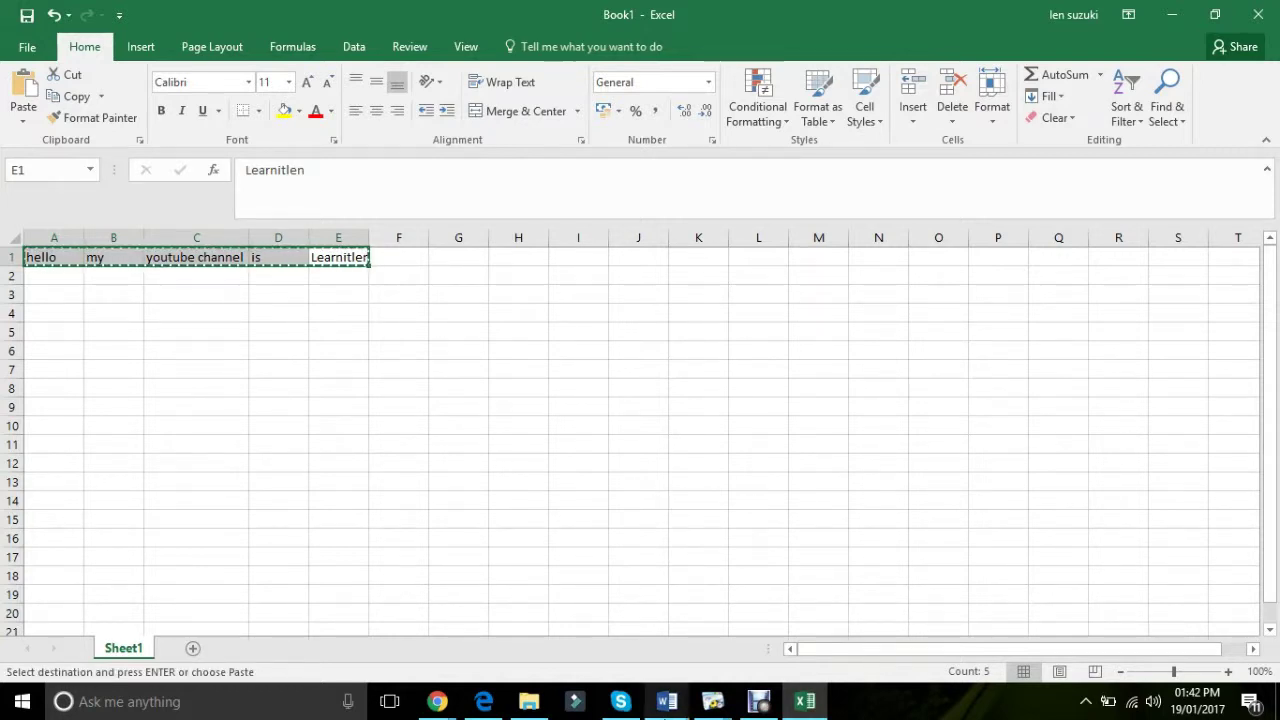
mouse_move(666, 701)
left_click(755, 625)
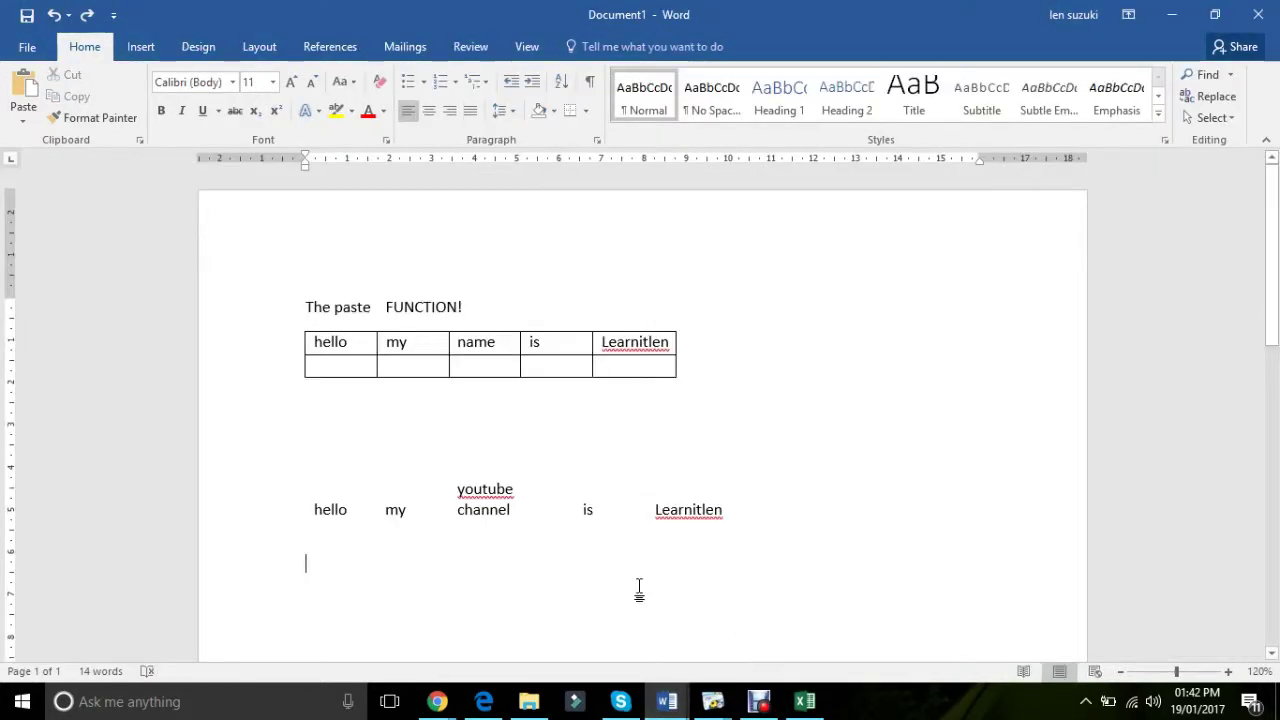
left_click(25, 117)
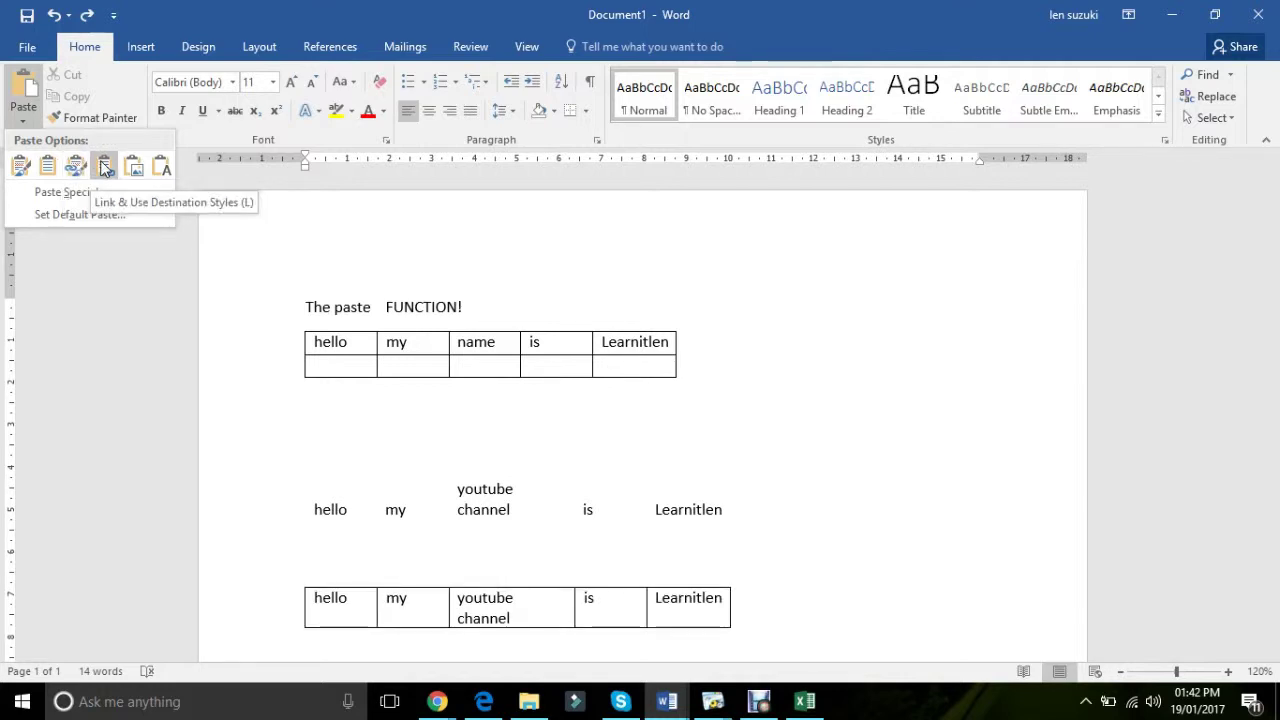
left_click(104, 168)
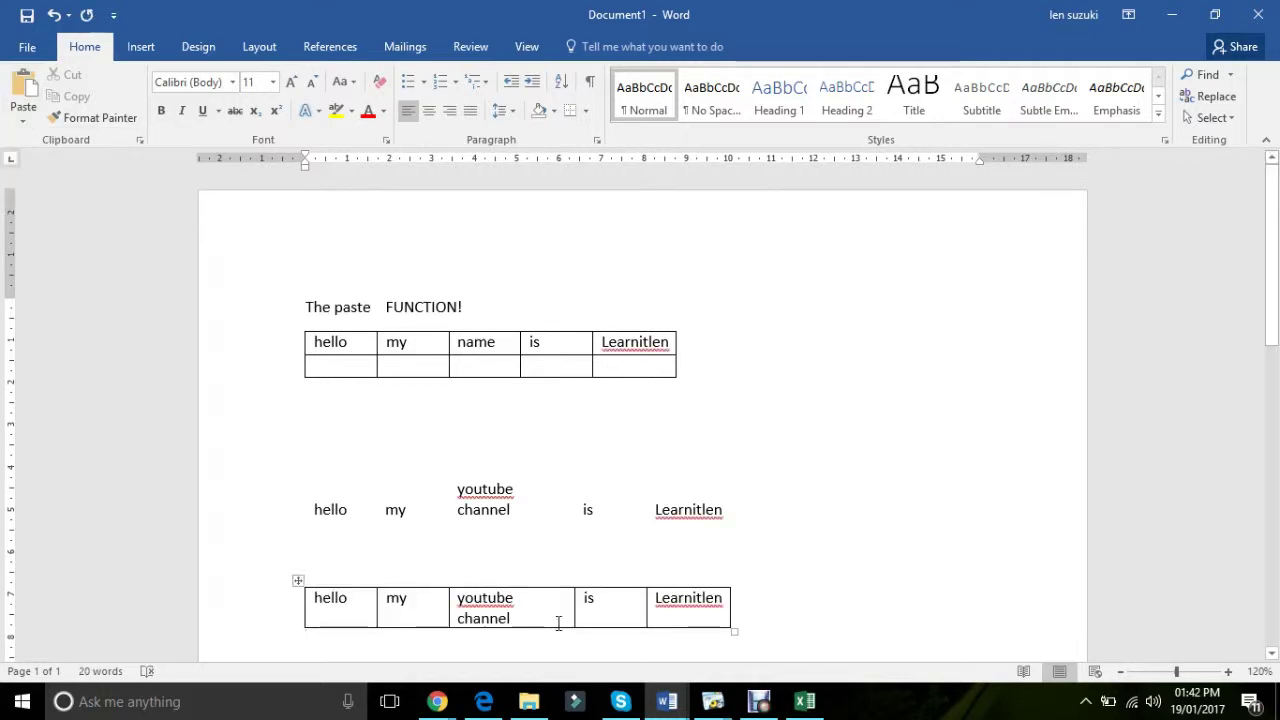
Switch to the Excel workbook and change the text in cell B1 to "my j".
left_click(805, 701)
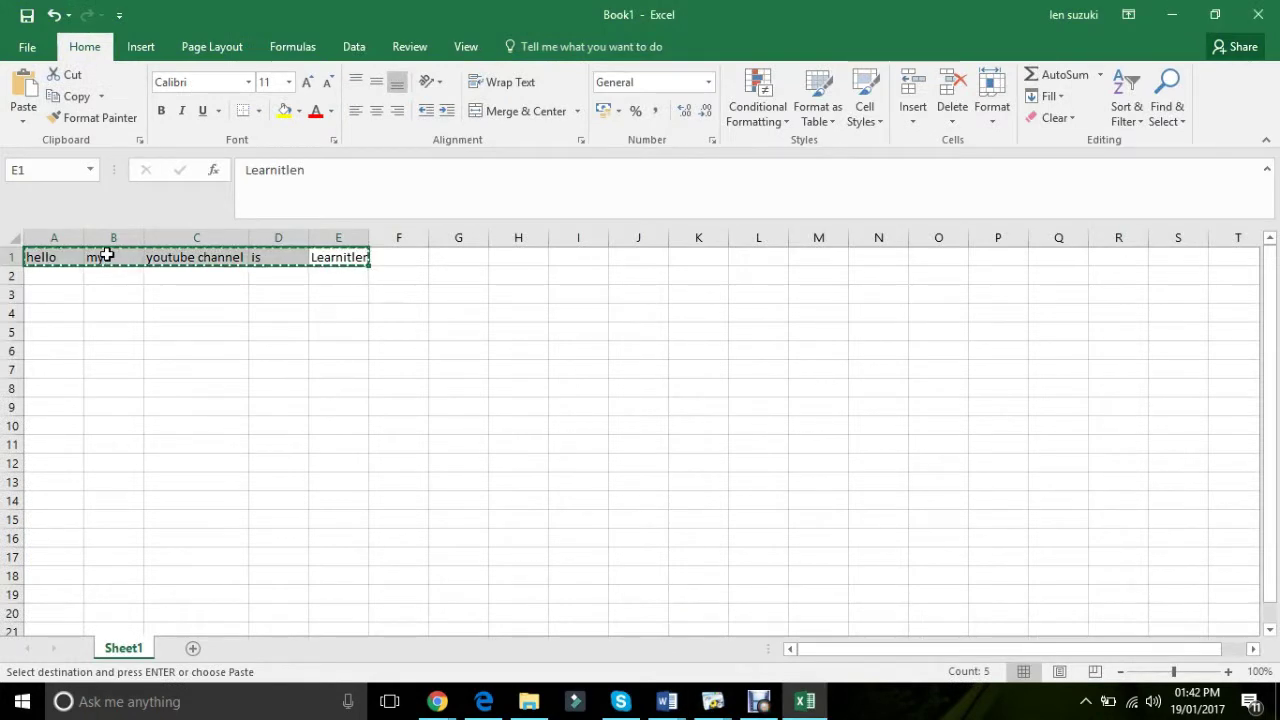
left_click(107, 256)
key("Escape")
left_click(303, 177)
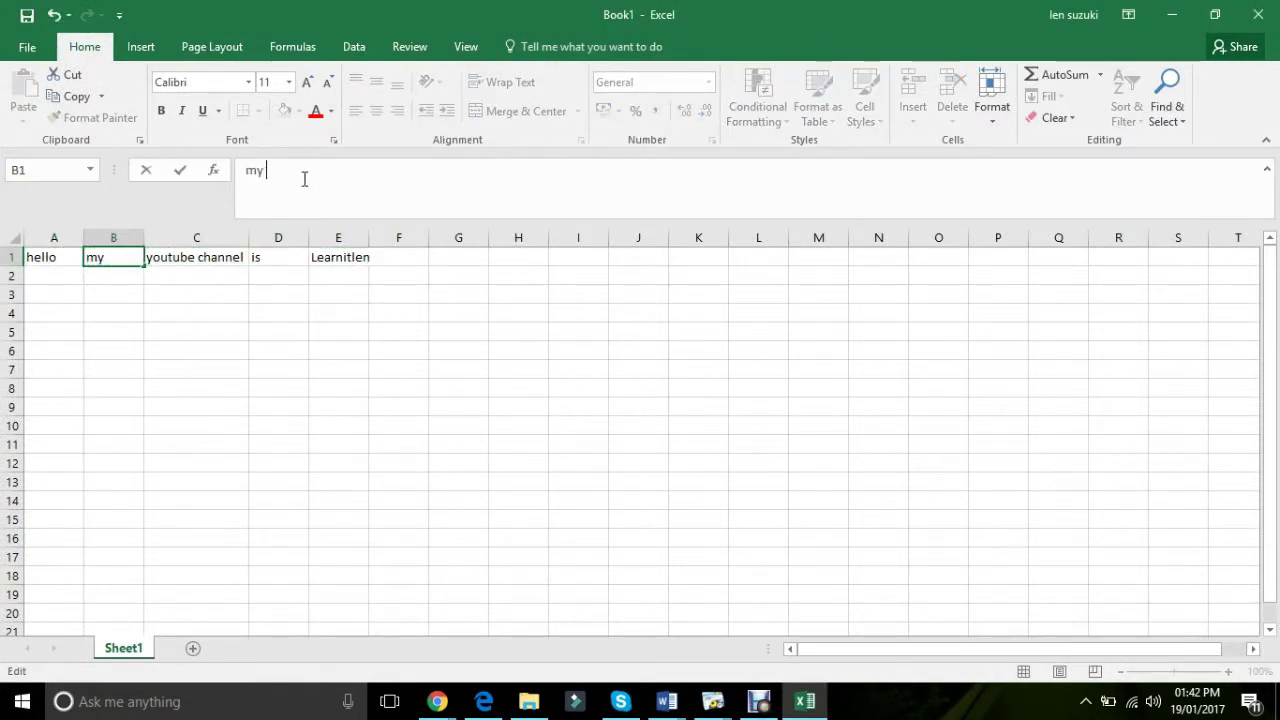
type("j")
Return to Document1 in Word and check the second column of the linked tables against the edited cell.
mouse_move(667, 701)
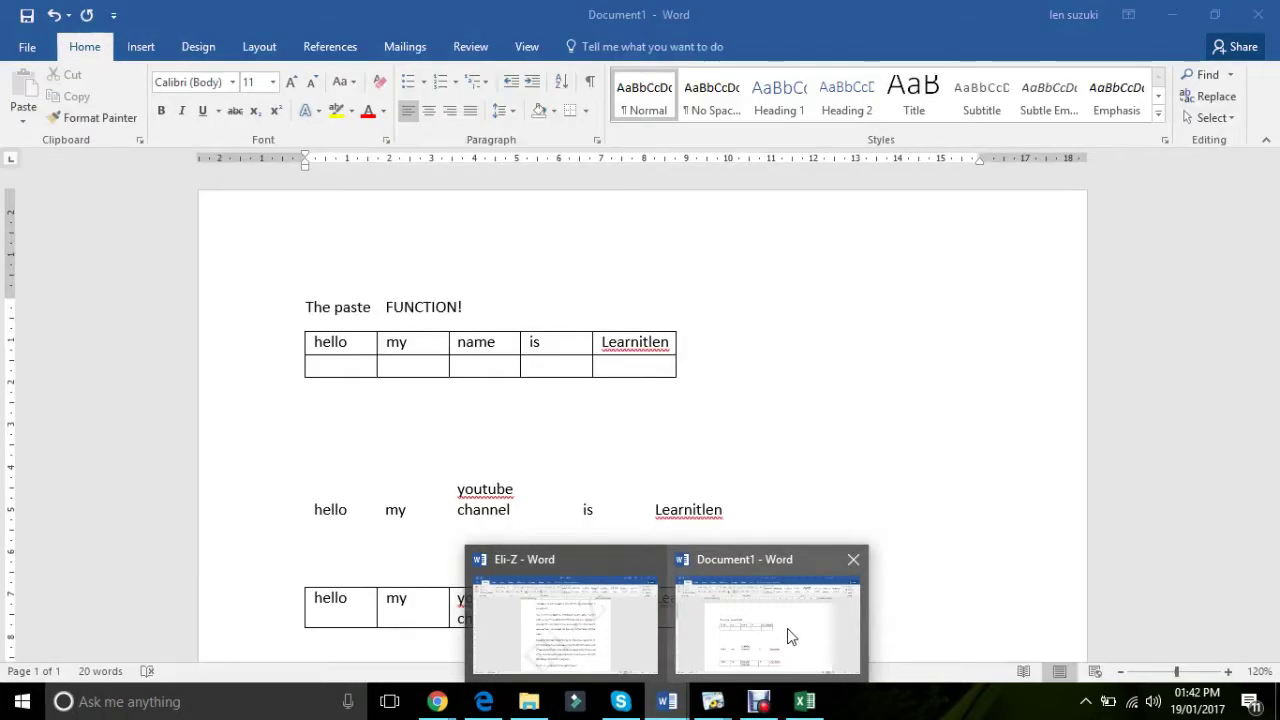
left_click(788, 634)
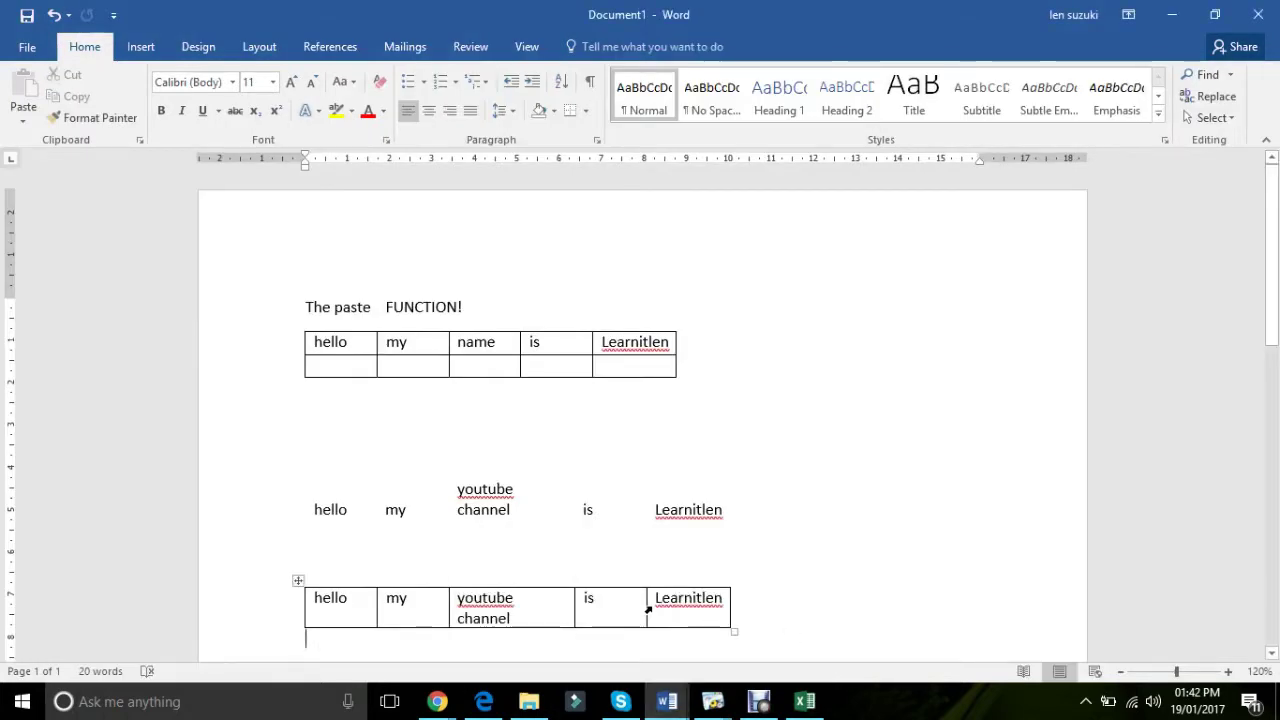
left_click_drag(651, 608, 459, 574)
left_click(427, 600)
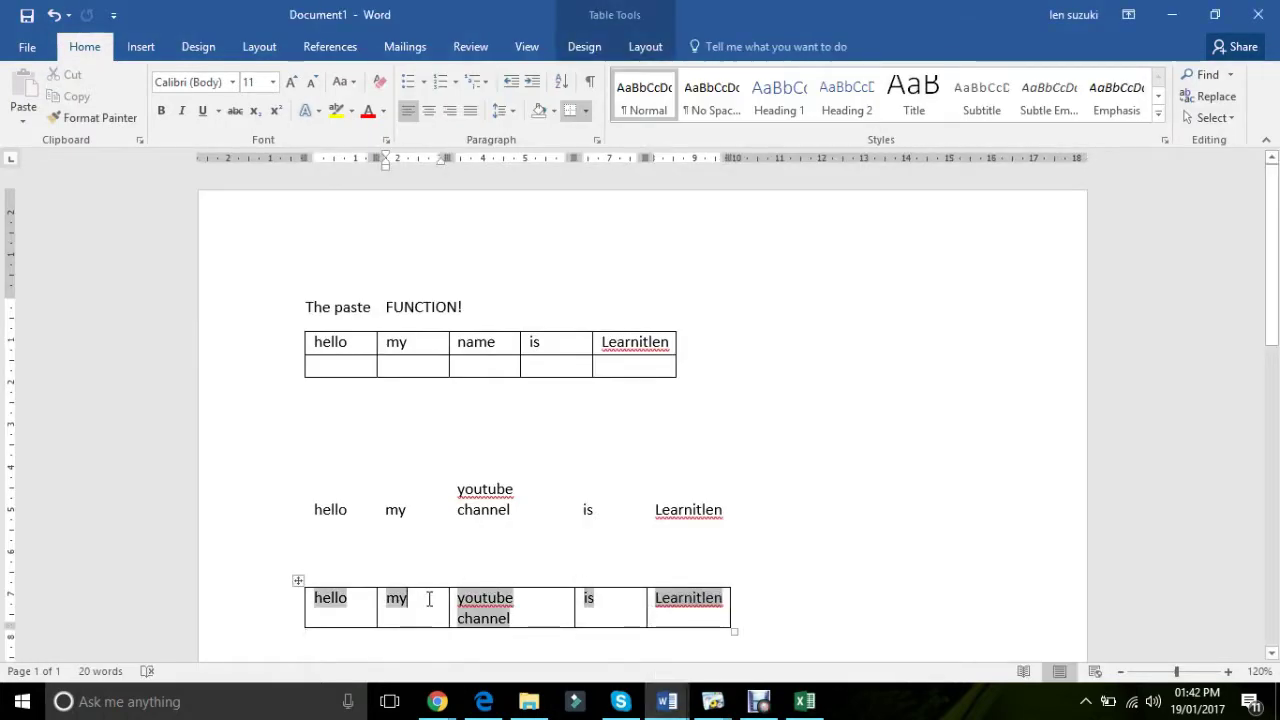
scroll(300, 590, "down", 4)
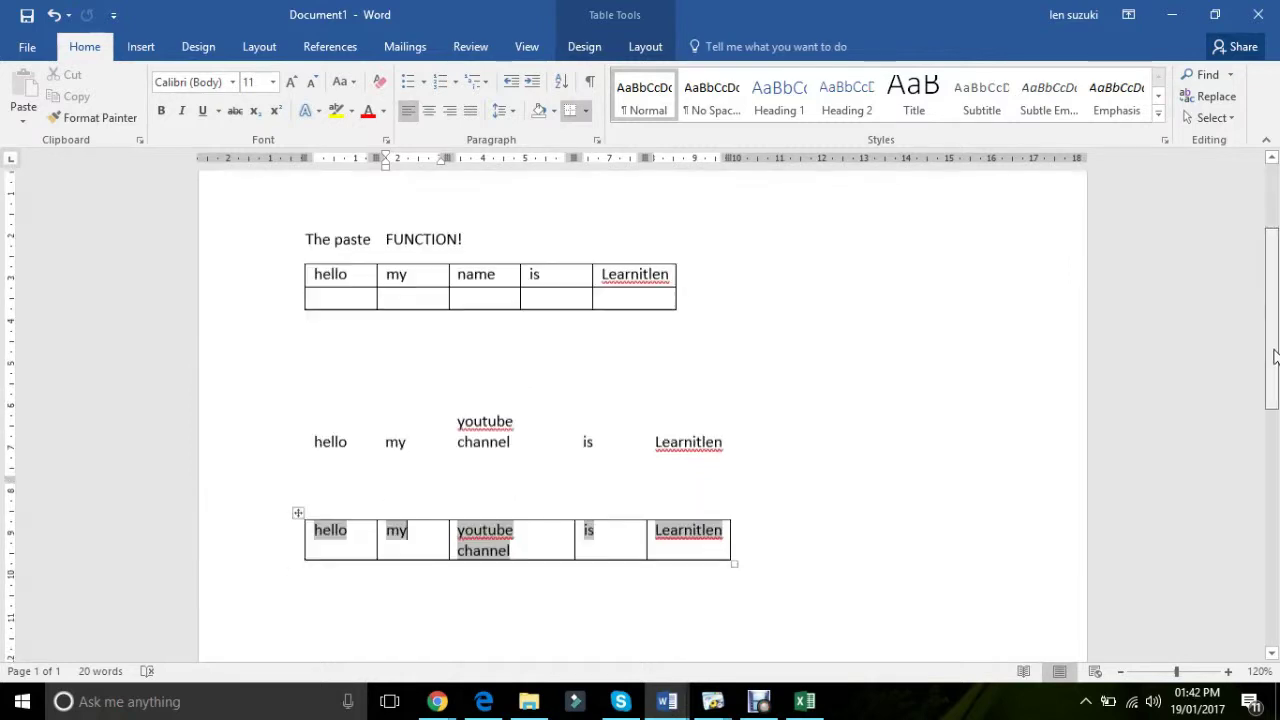
Copy cells A1:E1 in the Excel workbook and paste them as a picture below the last linked table in Document1.
left_click(805, 703)
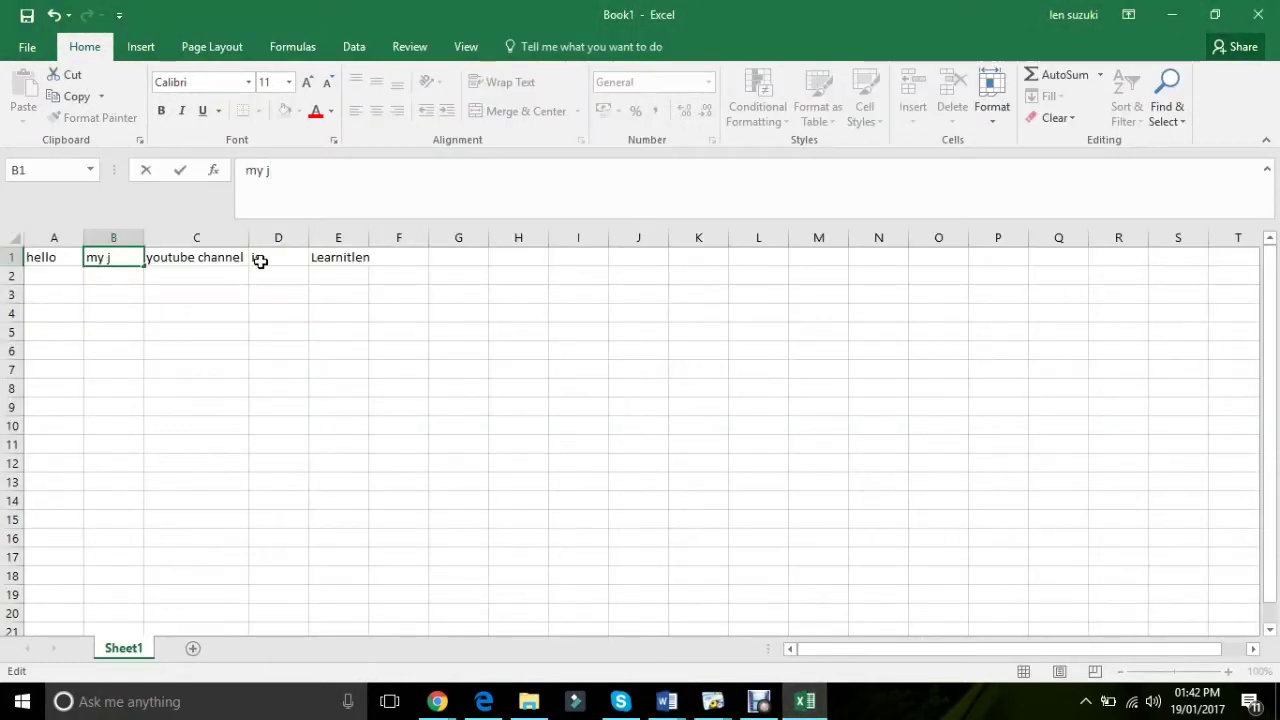
left_click(348, 257)
left_click_drag(111, 250, 40, 257)
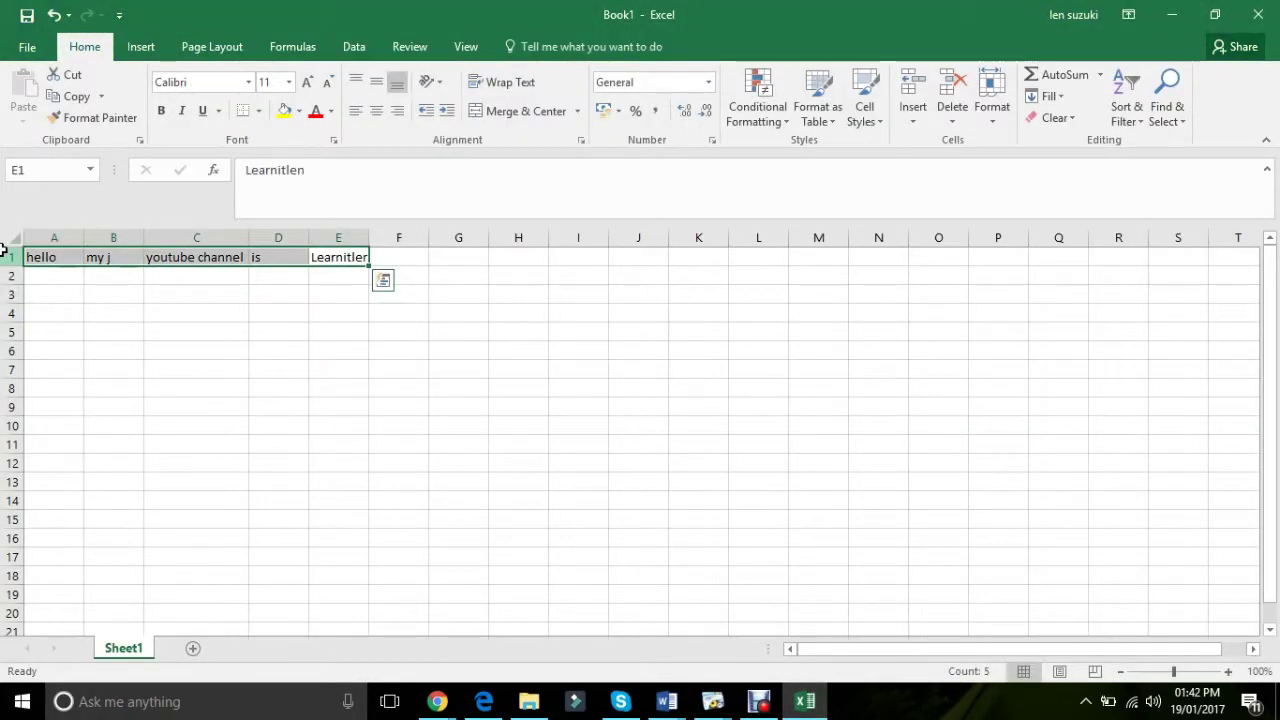
key("ctrl+c")
left_click(667, 703)
left_click(750, 640)
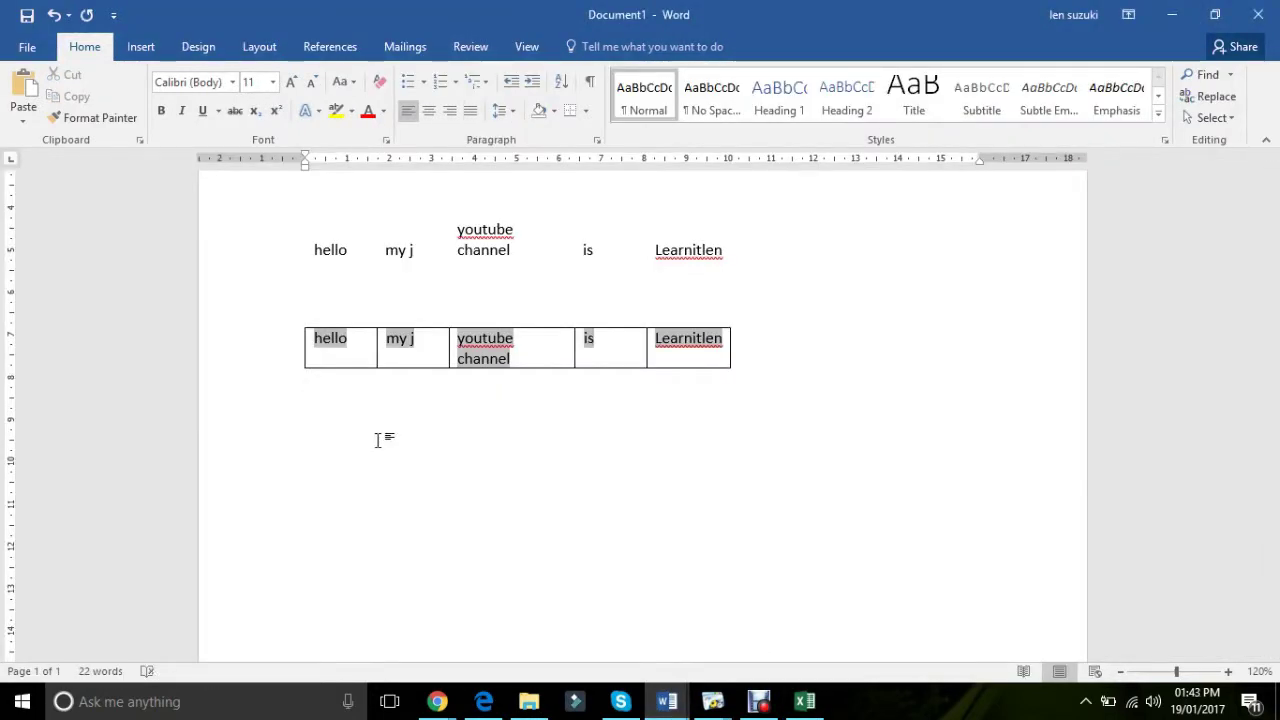
left_click(15, 115)
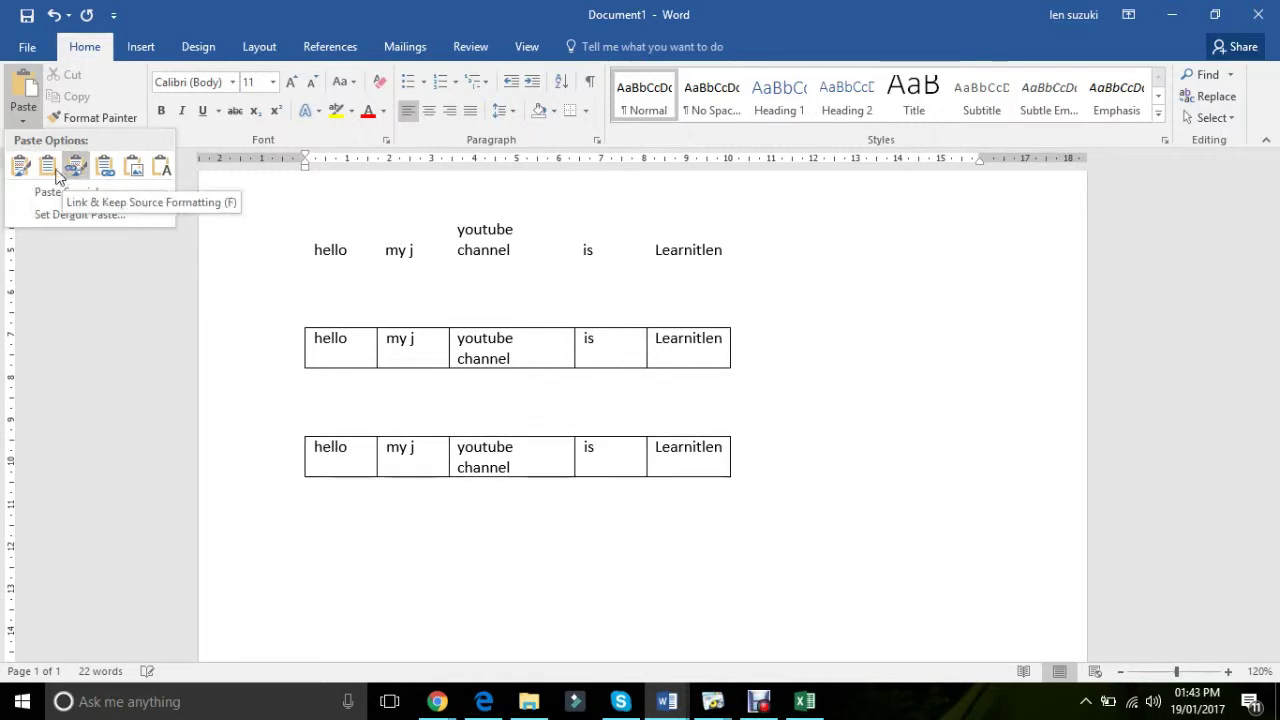
left_click(143, 170)
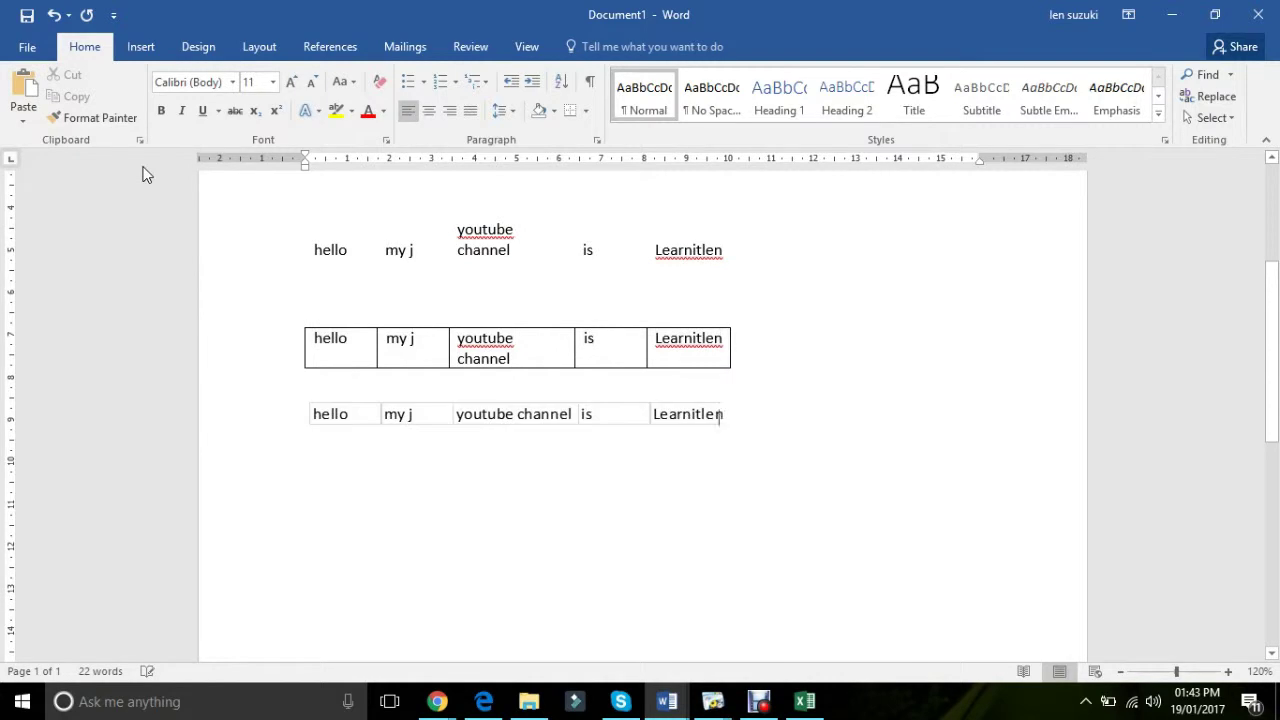
Select the pasted picture of the cells to examine how it behaves compared with a table.
left_click(522, 415)
left_click_drag(536, 414, 523, 449)
double_click(455, 418)
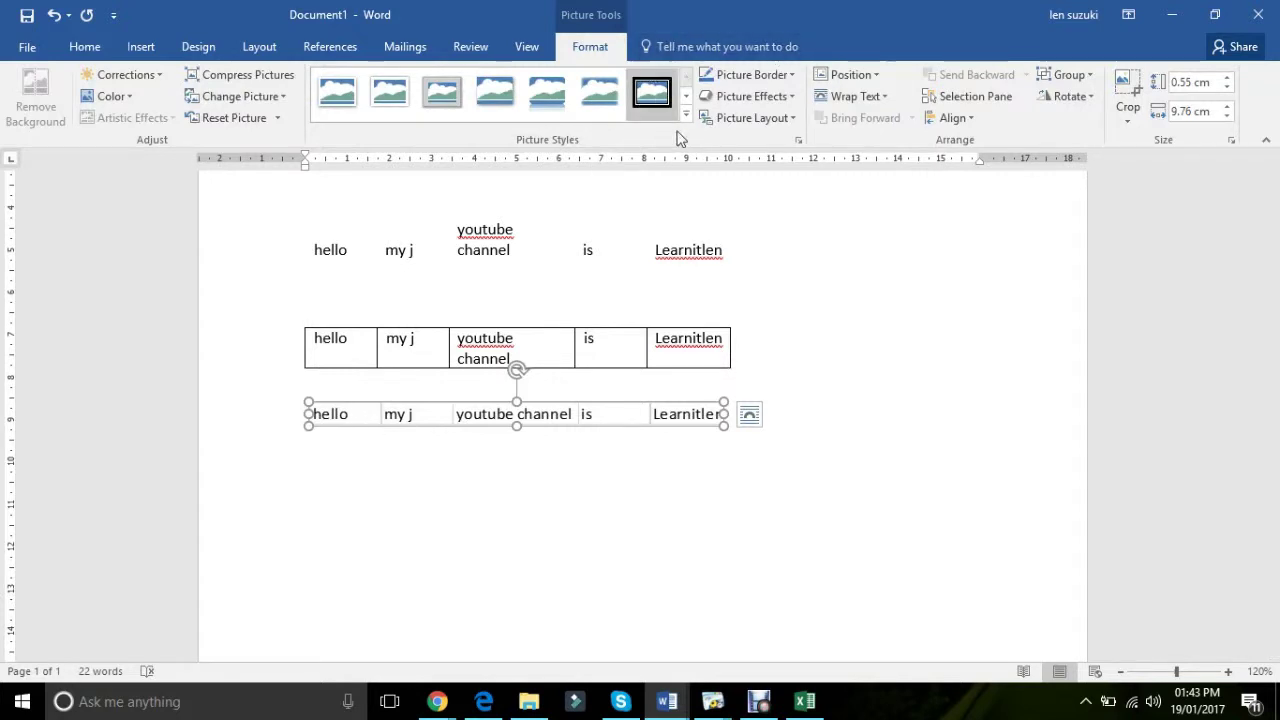
left_click(80, 50)
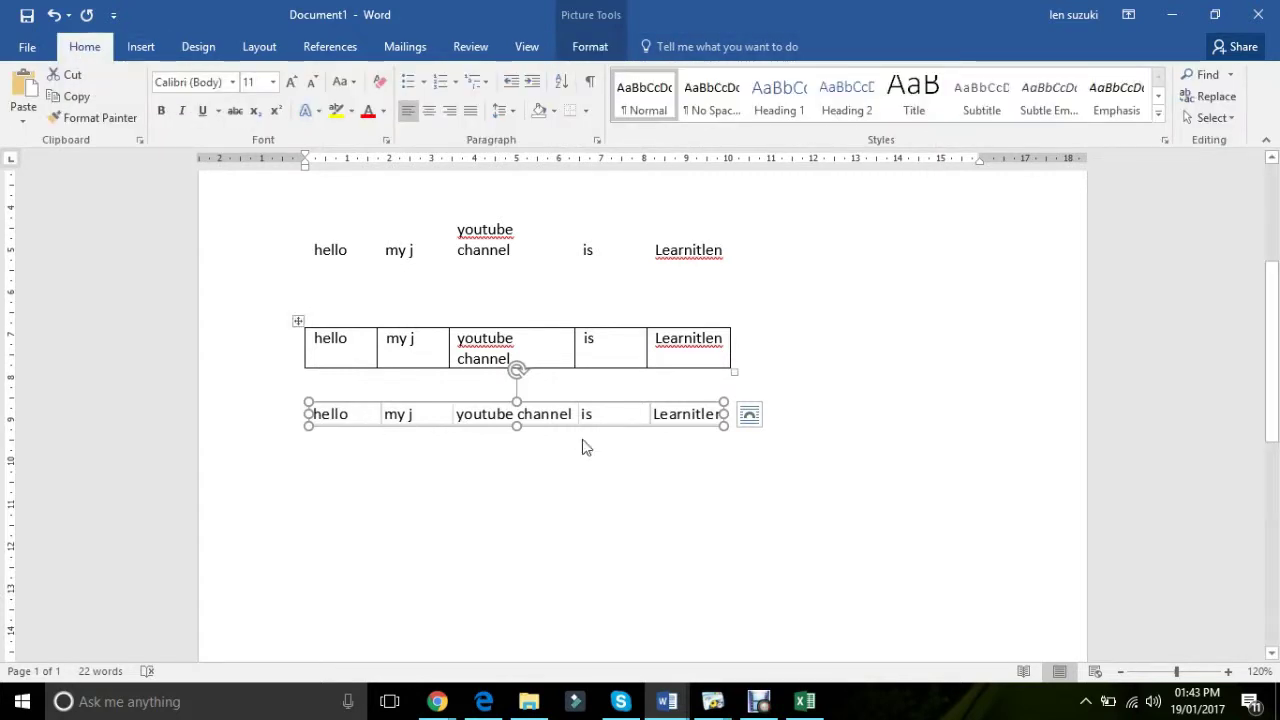
left_click_drag(603, 417, 601, 477)
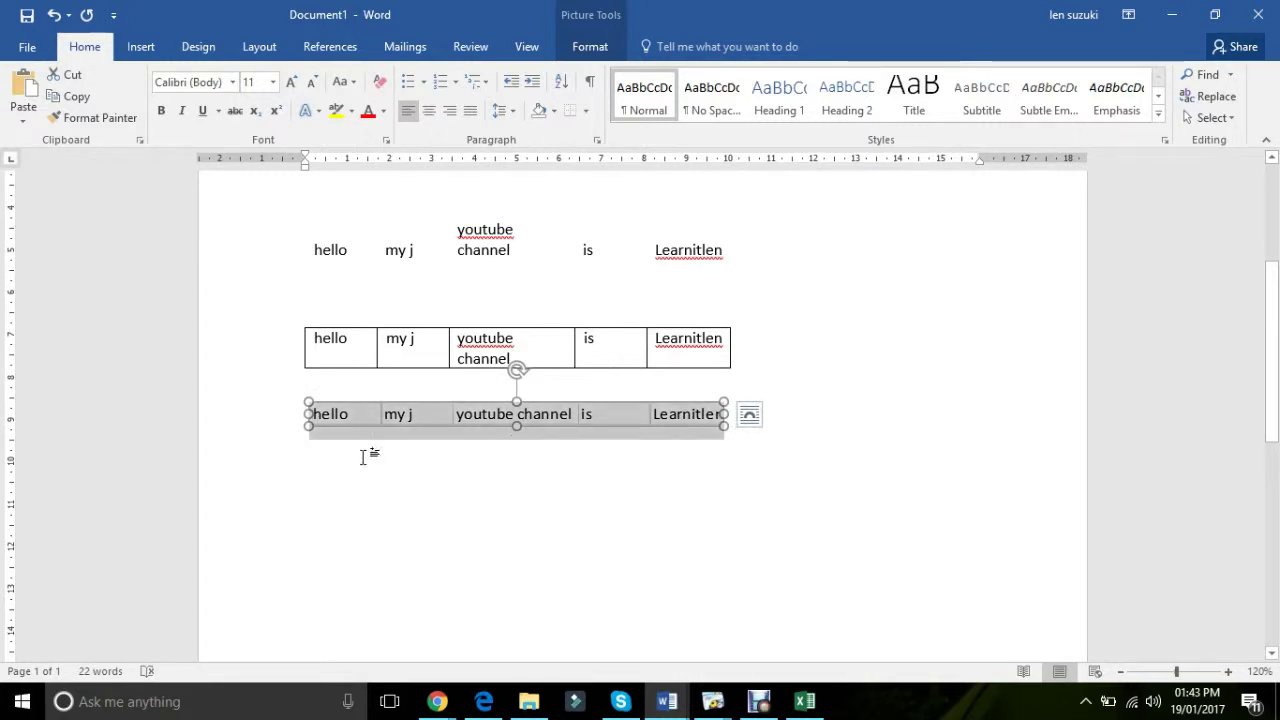
left_click(816, 403)
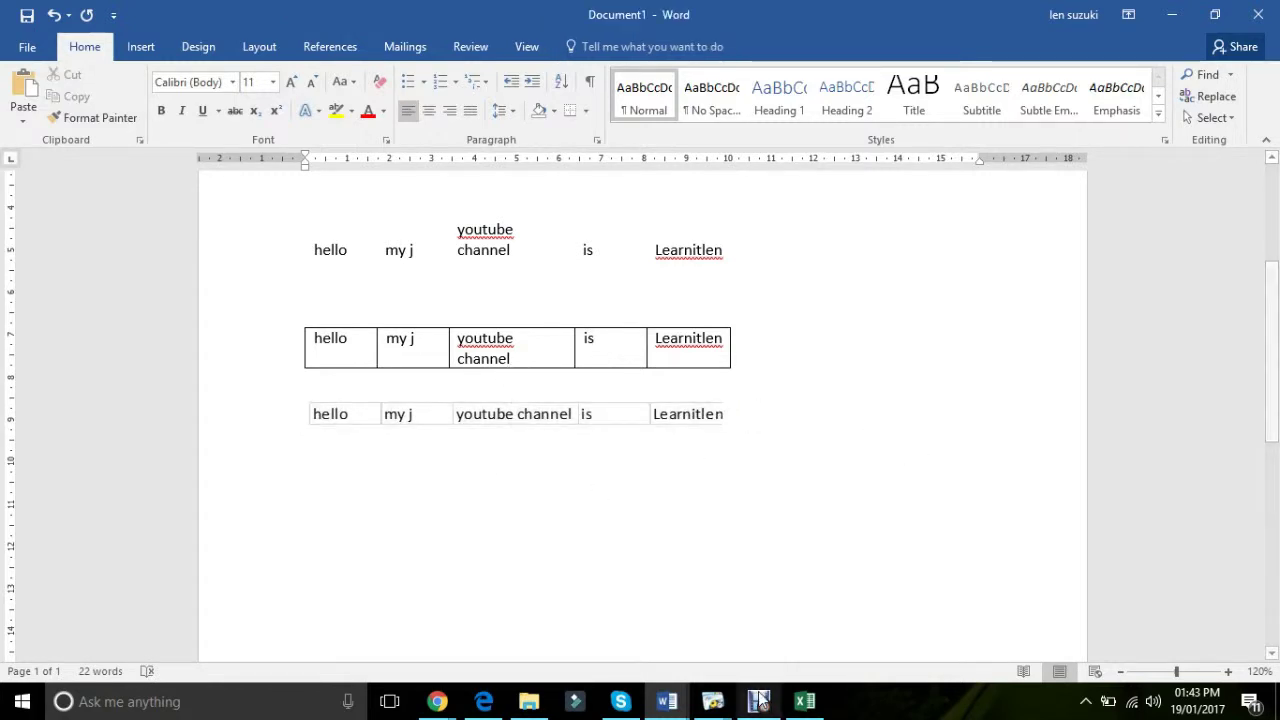
Capture a screenshot of the Excel workbook with empty cell E4 in edit mode and paste it below the cell picture in Document1.
left_click(805, 701)
key("ctrl+v")
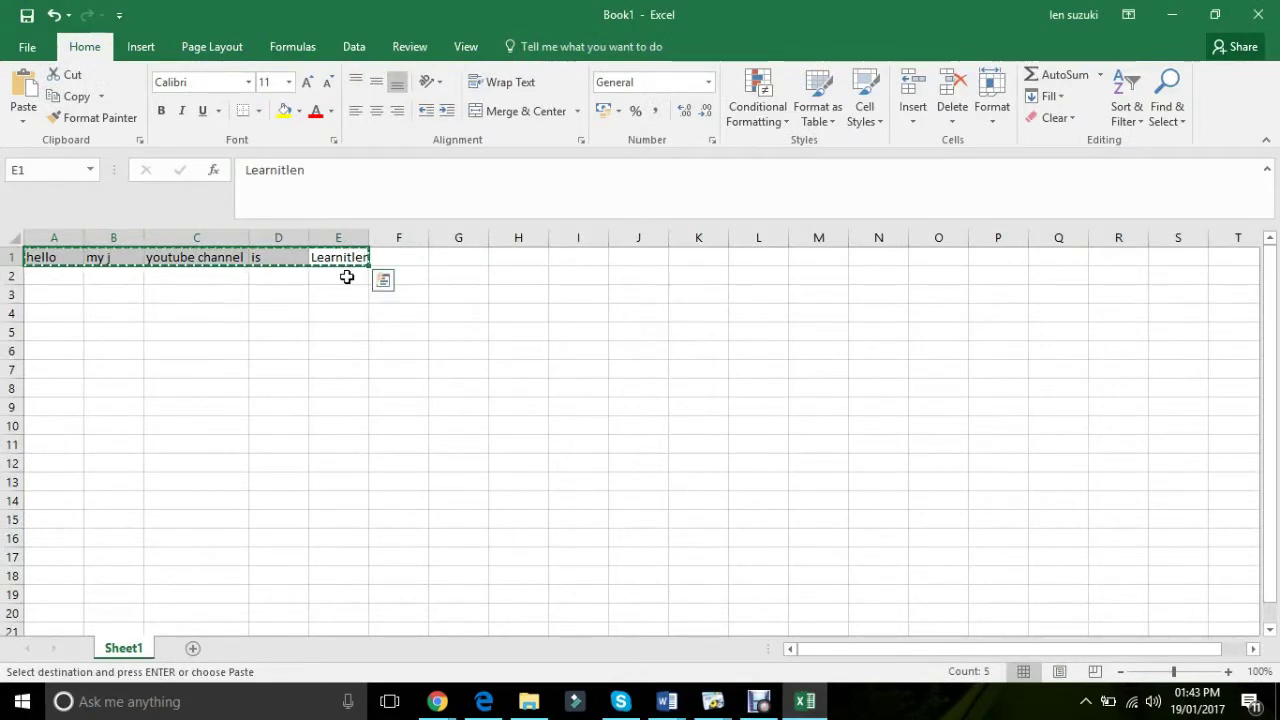
left_click(329, 284)
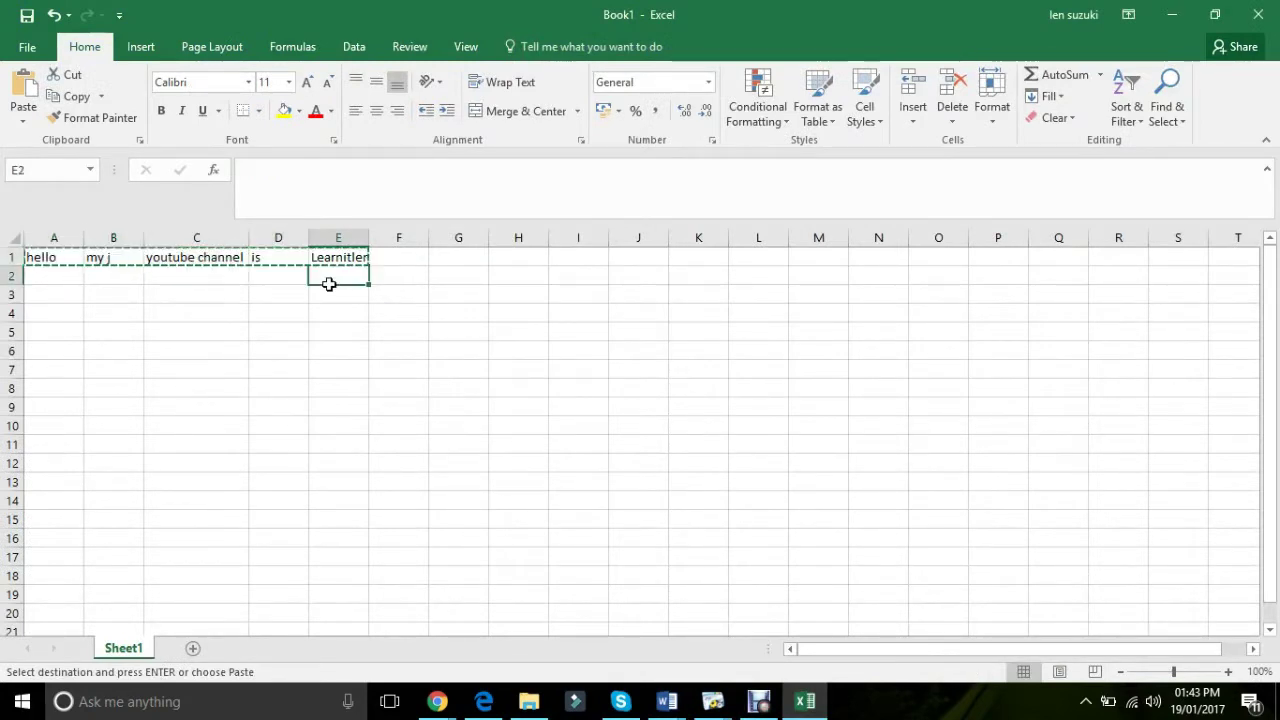
left_click(329, 295)
double_click(329, 312)
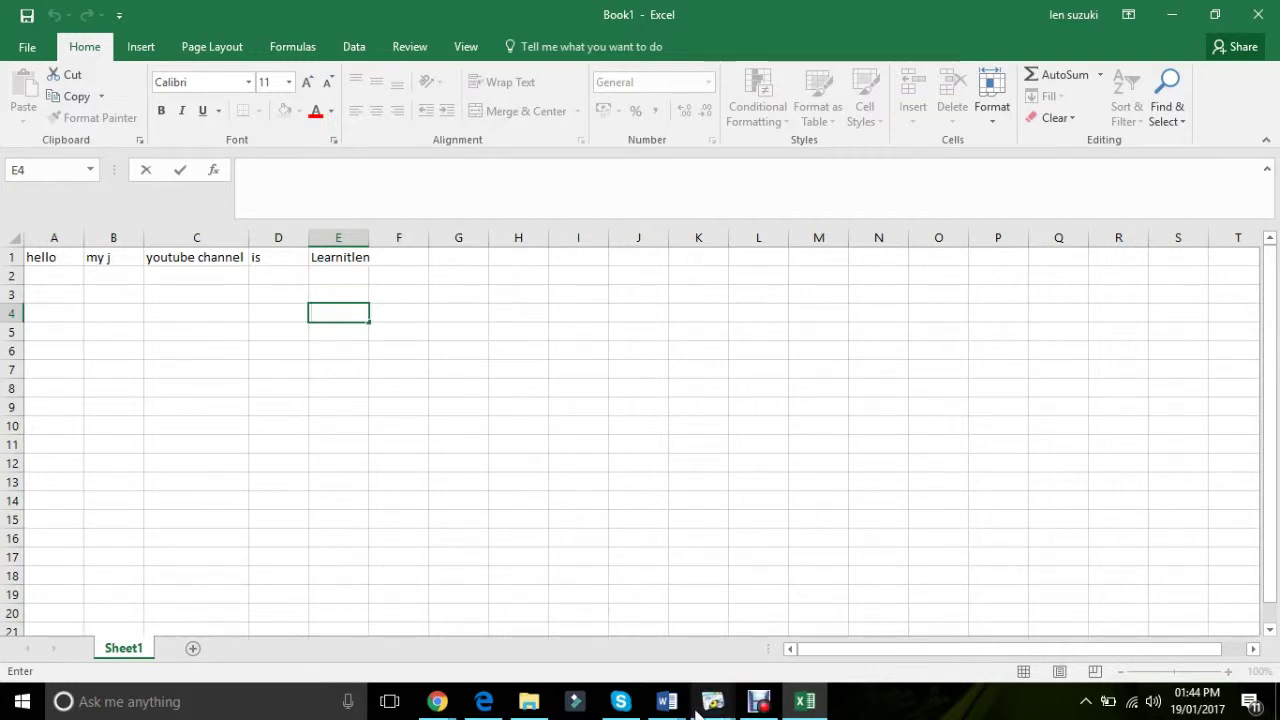
left_click(667, 701)
left_click(739, 677)
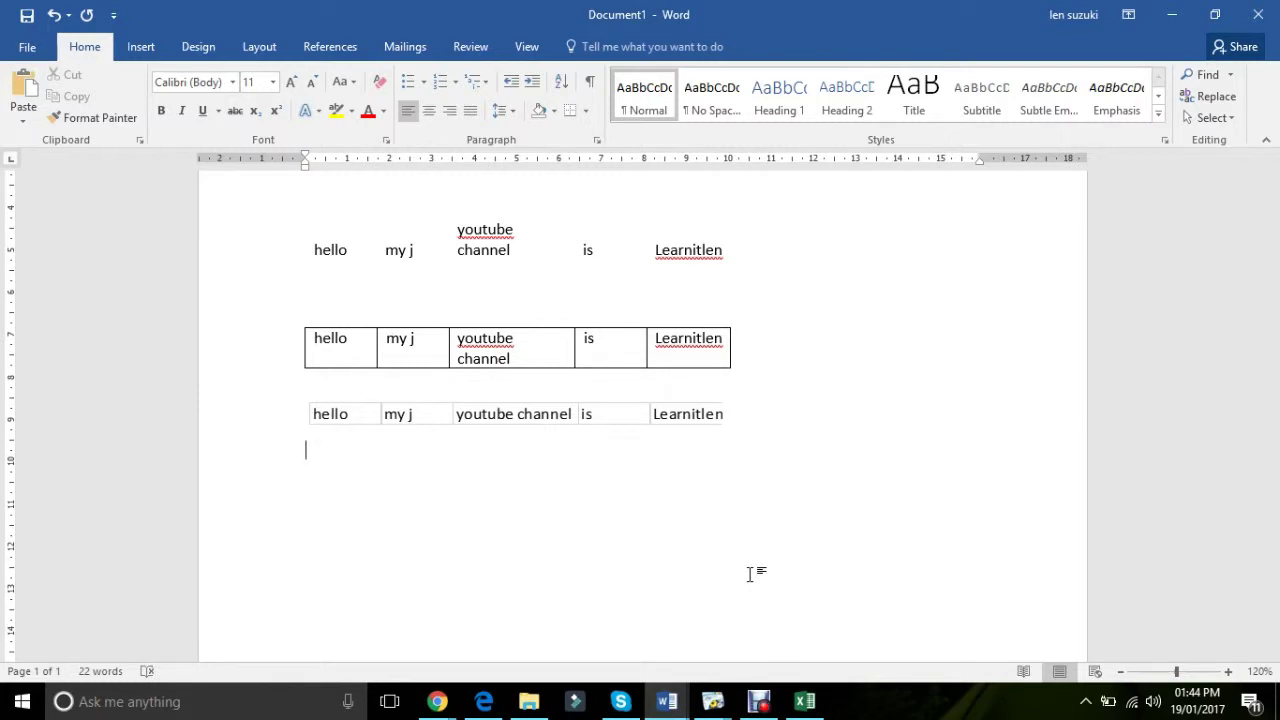
key("ctrl+v")
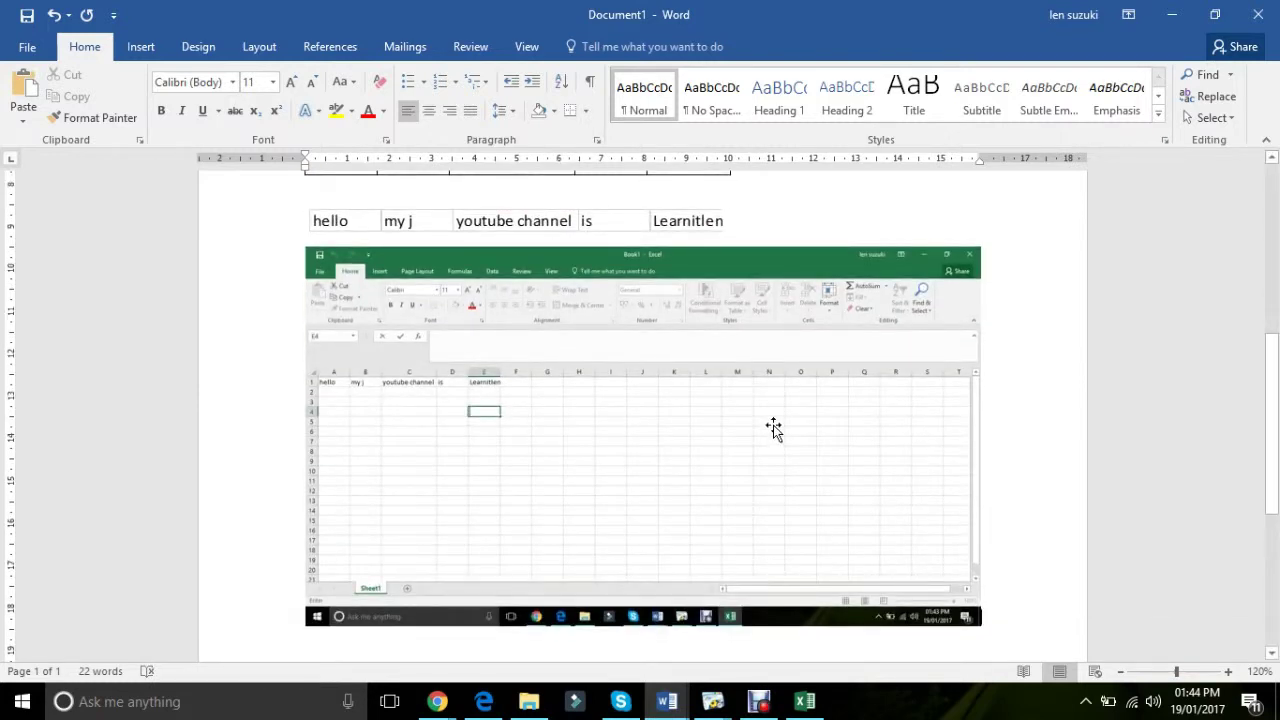
Crop the pasted Excel screenshot down to the row of text in cells A1:E1.
double_click(773, 428)
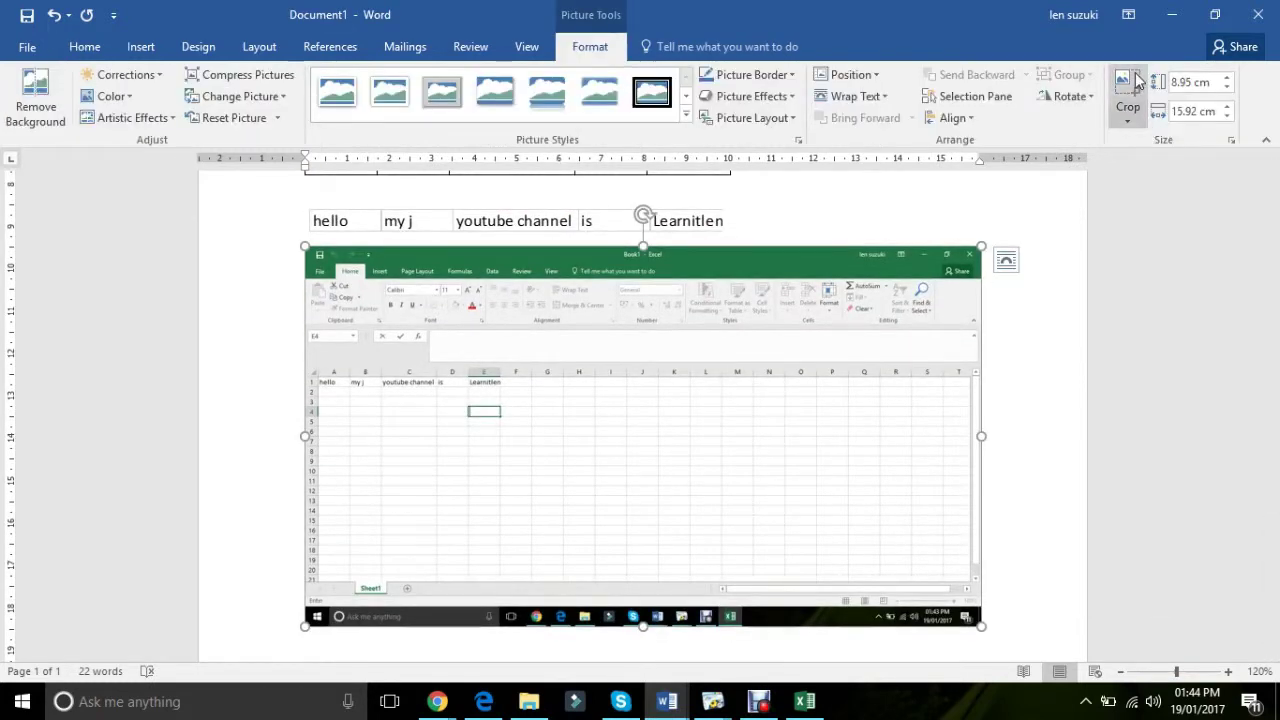
left_click(1134, 82)
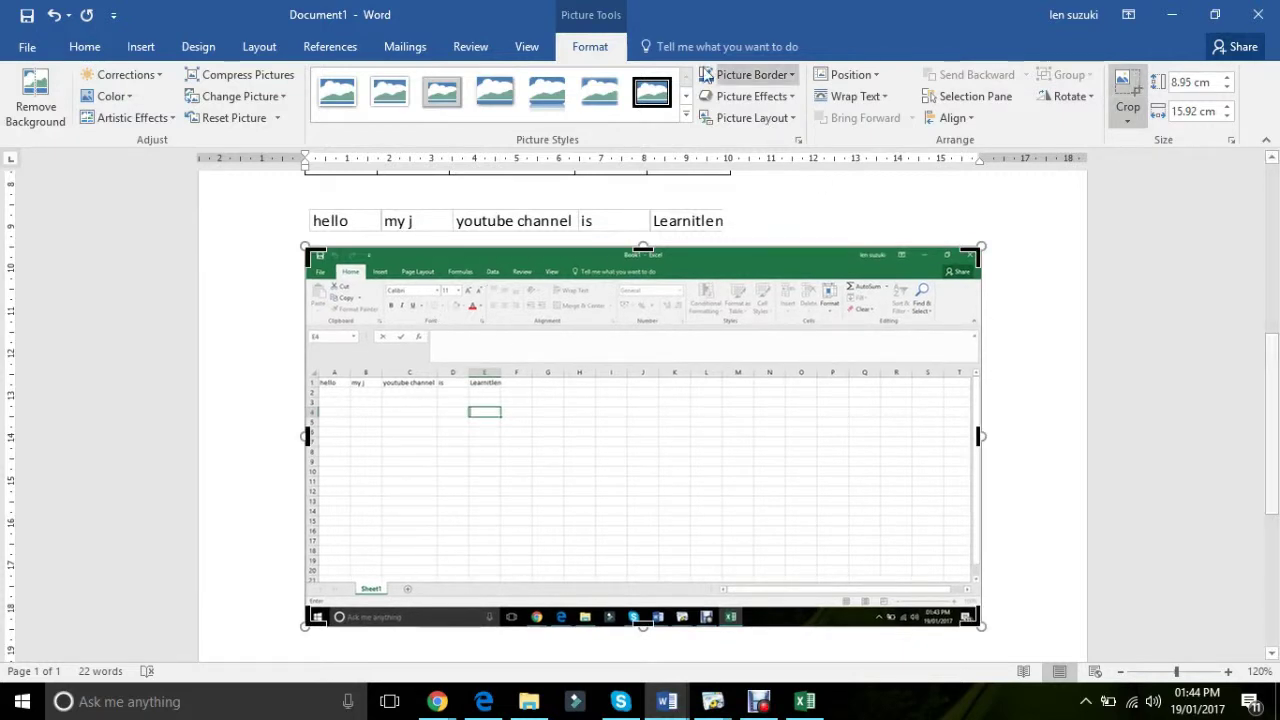
left_click(1142, 80)
left_click(1143, 79)
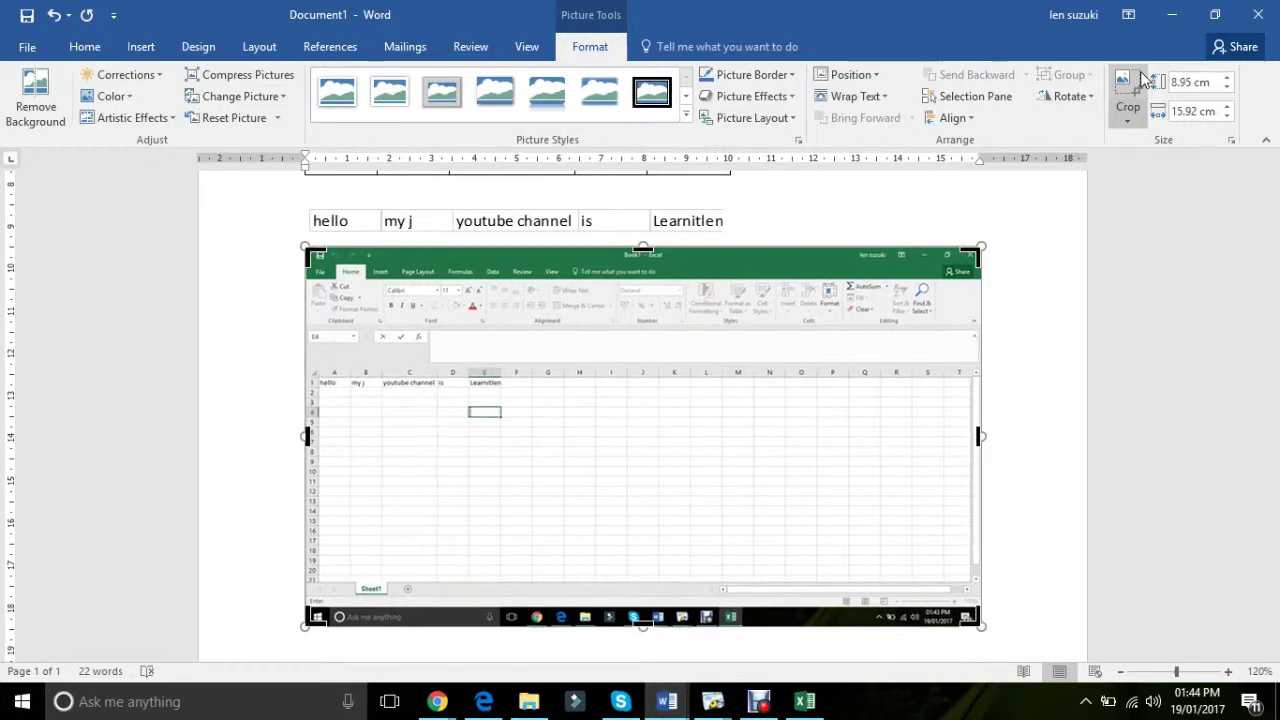
left_click_drag(640, 329, 503, 378)
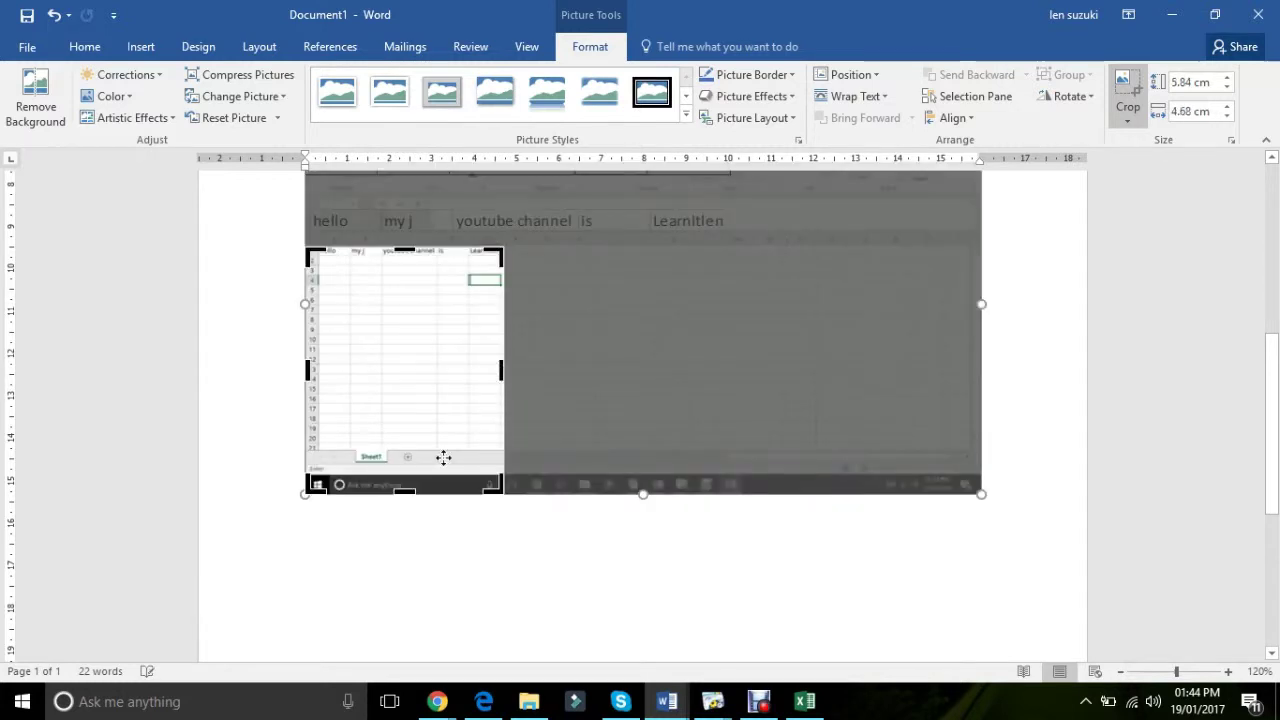
left_click_drag(317, 484, 314, 252)
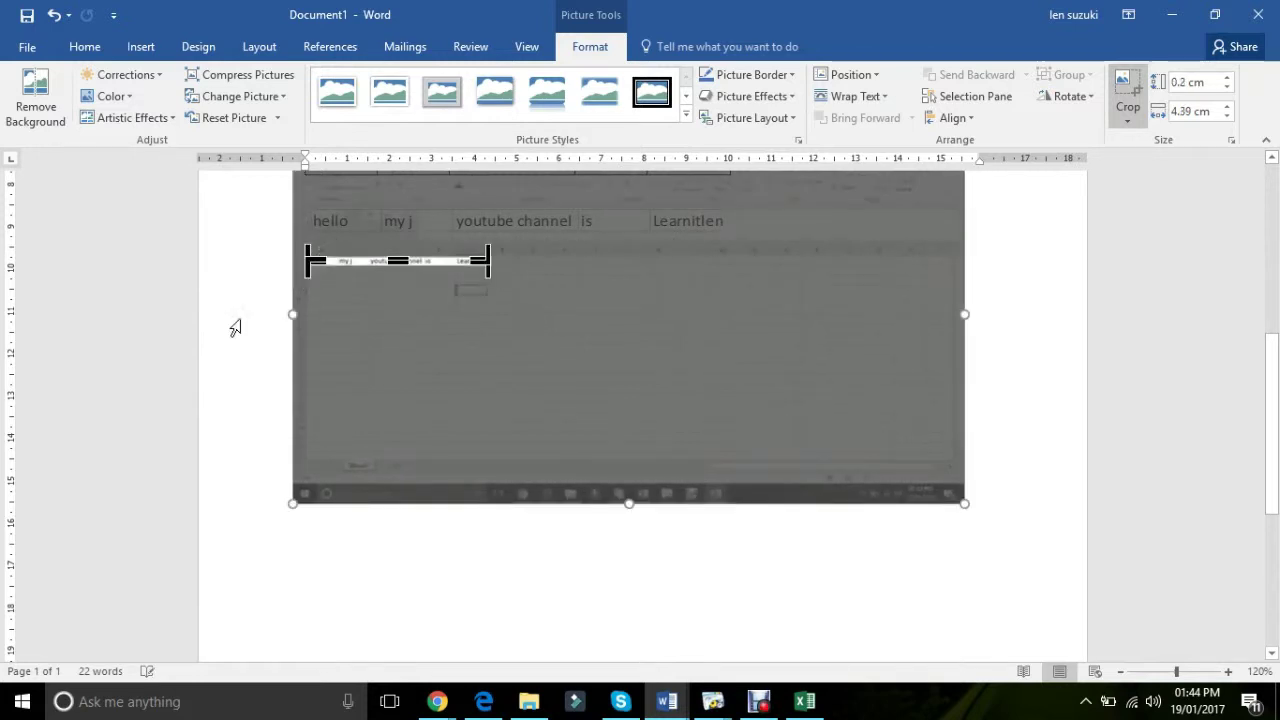
left_click(237, 323)
Enlarge the cropped screenshot until its text roughly matches the size of the cell picture above it.
left_click(453, 265)
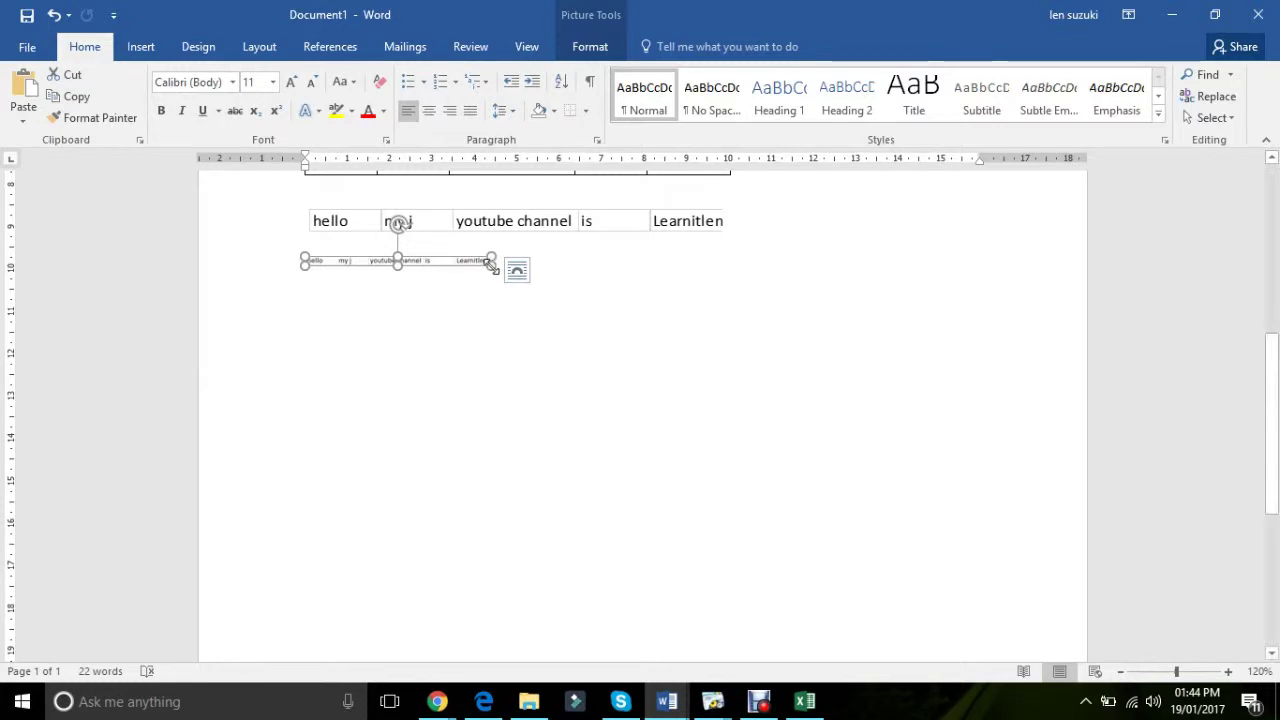
mouse_move(491, 263)
left_mouse_down()
mouse_move(557, 289)
mouse_move(546, 266)
mouse_move(559, 278)
left_mouse_up()
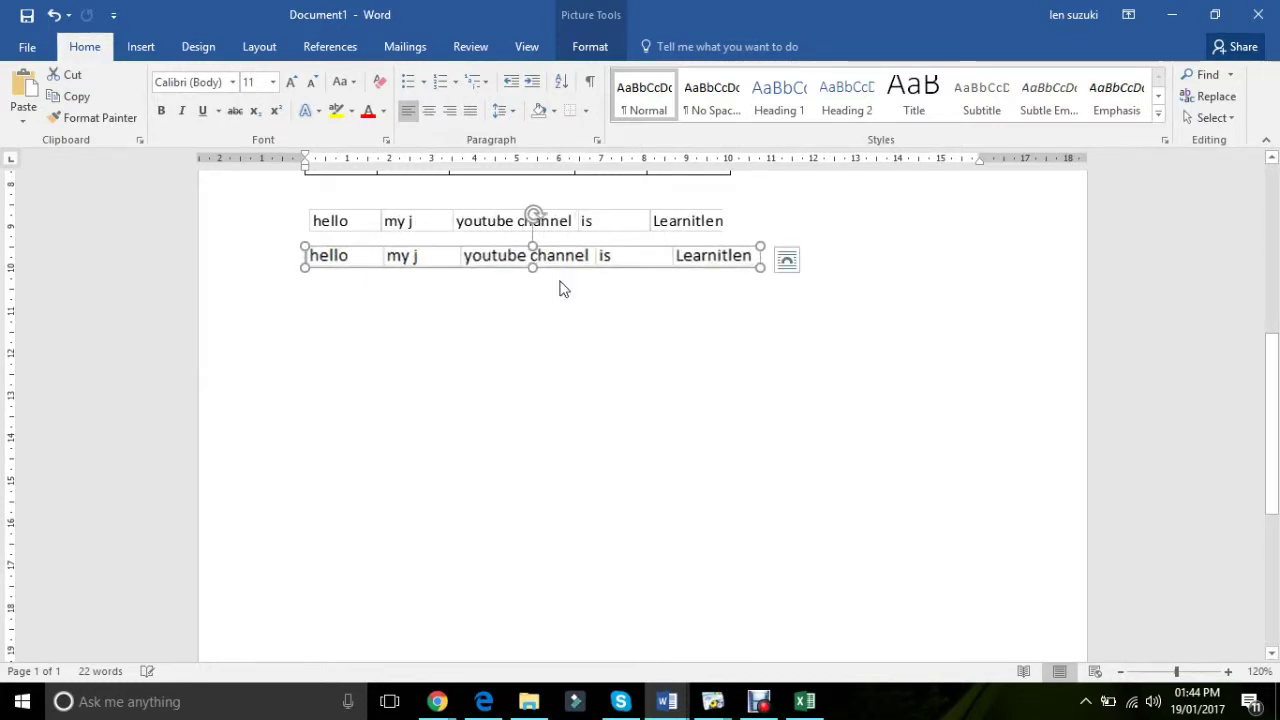
left_click(867, 259)
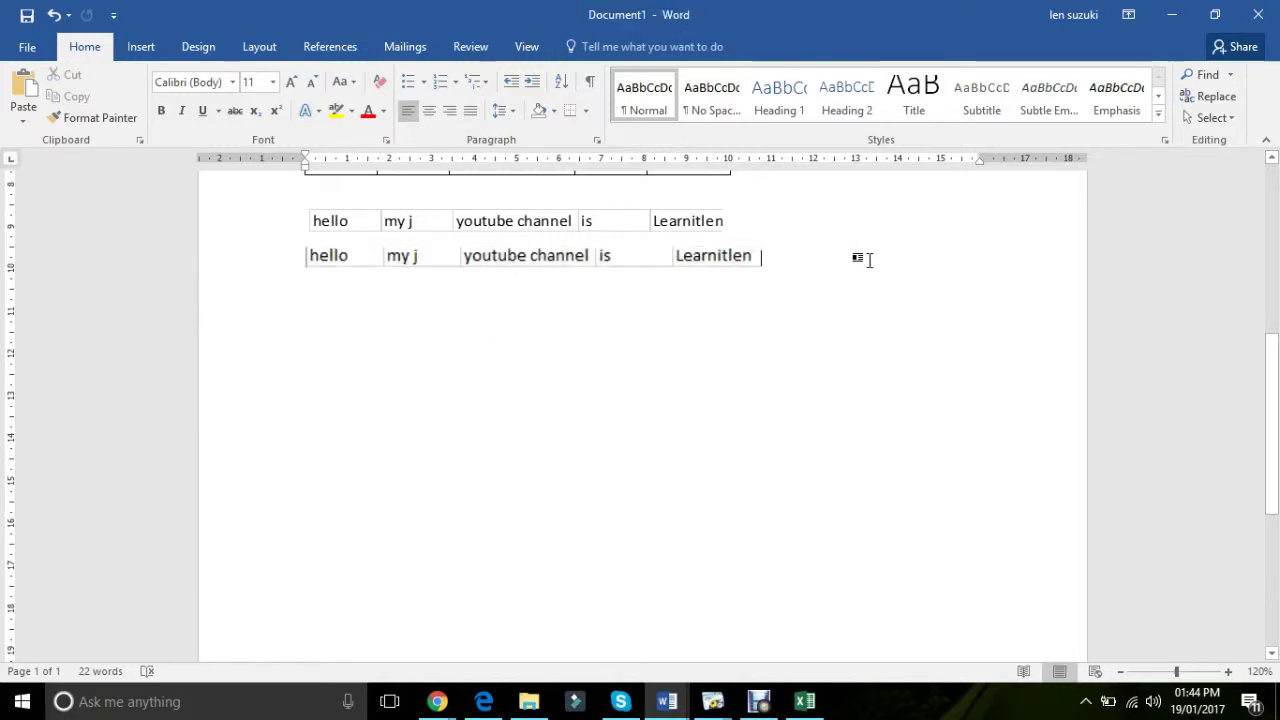
Compare the cropped screenshot with the cell picture above it, and add a blank line below the screenshot.
left_click(658, 230)
left_click(658, 257)
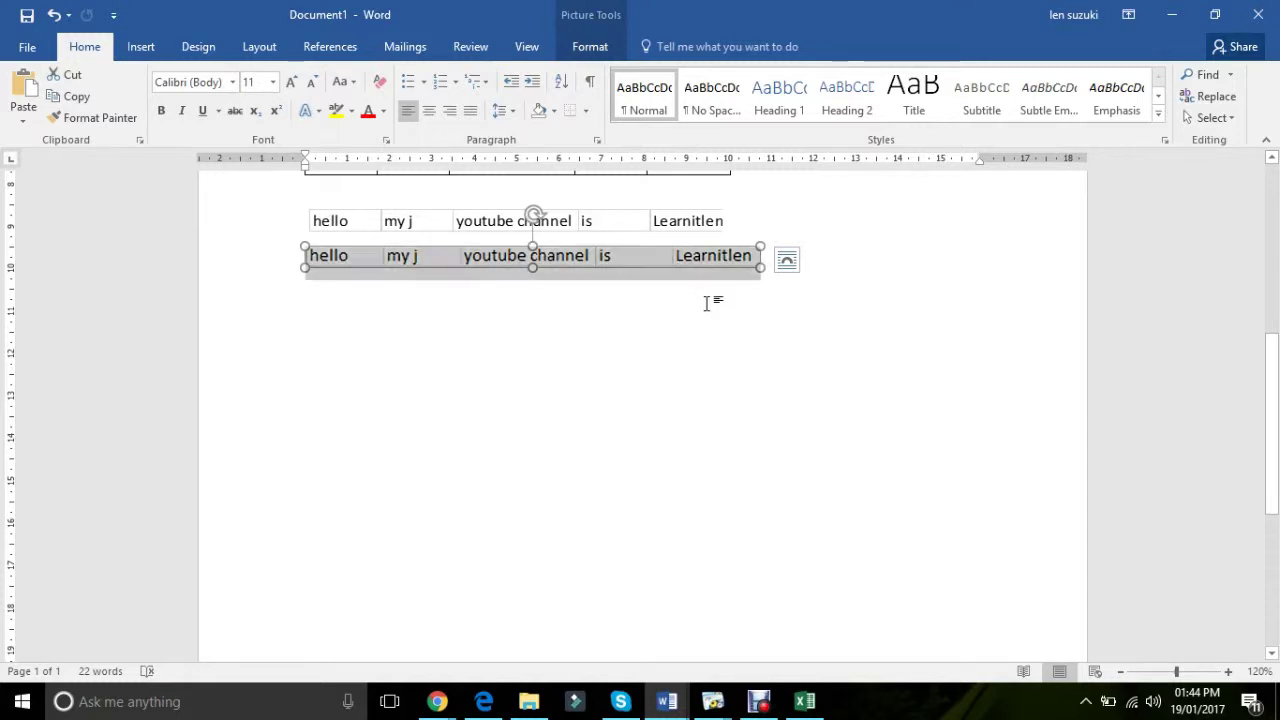
left_click(851, 286)
key("Return")
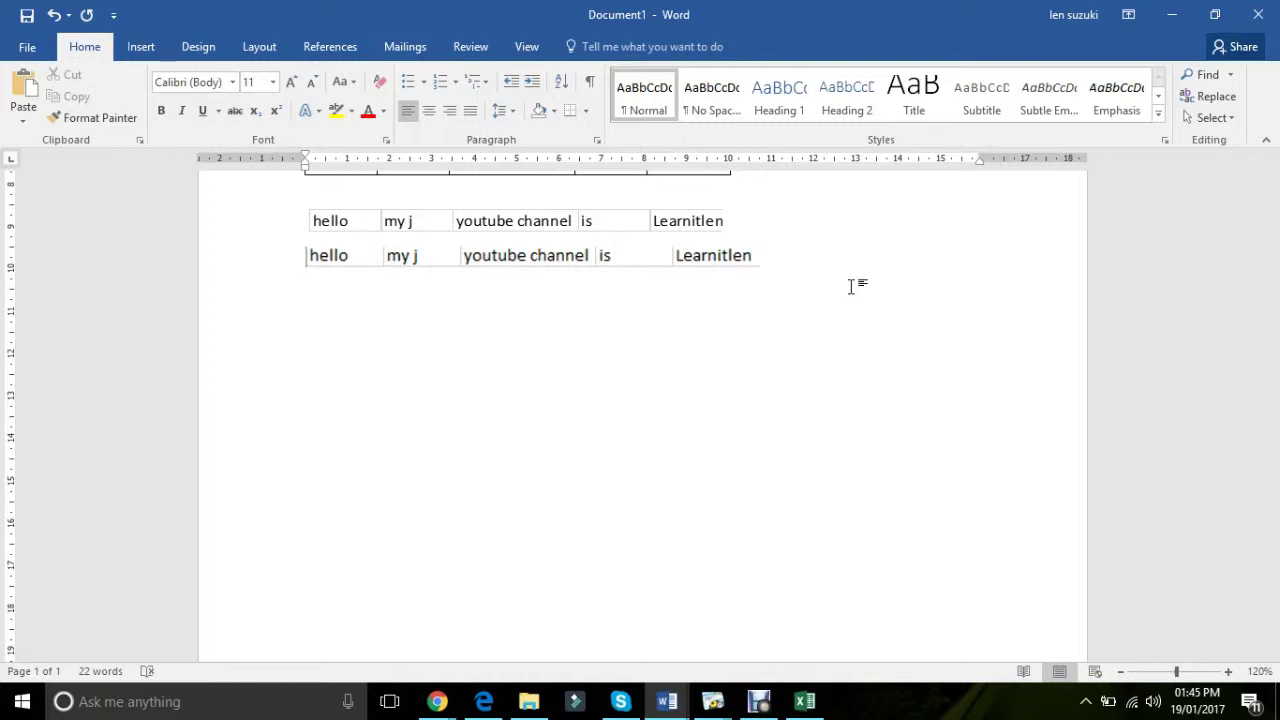
Copy cells A1:E1 from the Excel workbook and paste them as text only below the cropped screenshot in Document1.
left_click(805, 701)
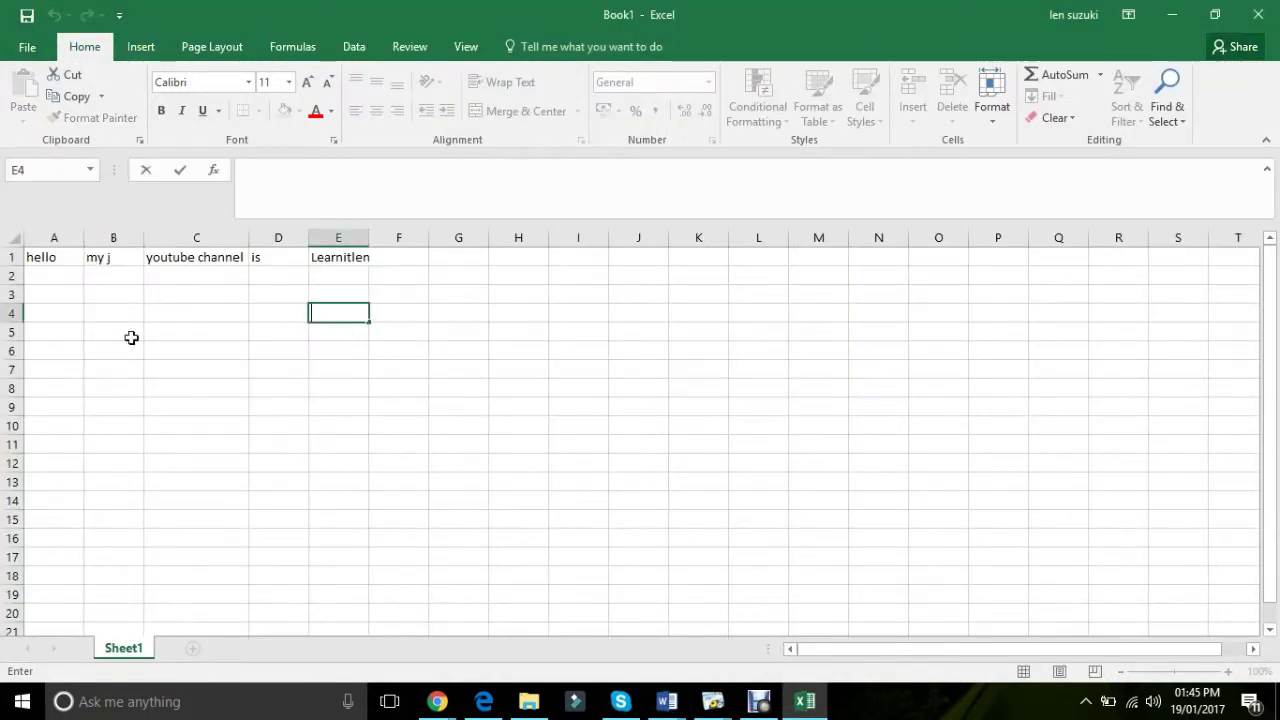
left_click_drag(336, 258, 34, 250)
key("ctrl+c")
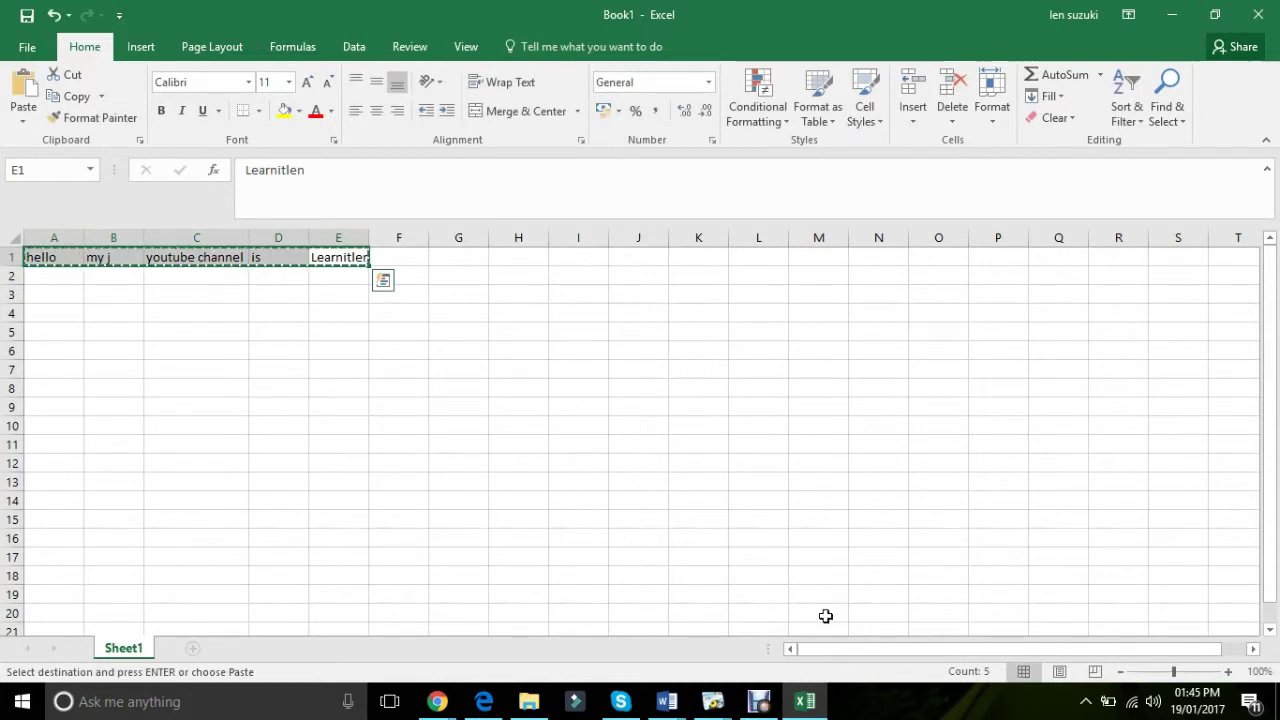
mouse_move(667, 701)
left_click(803, 640)
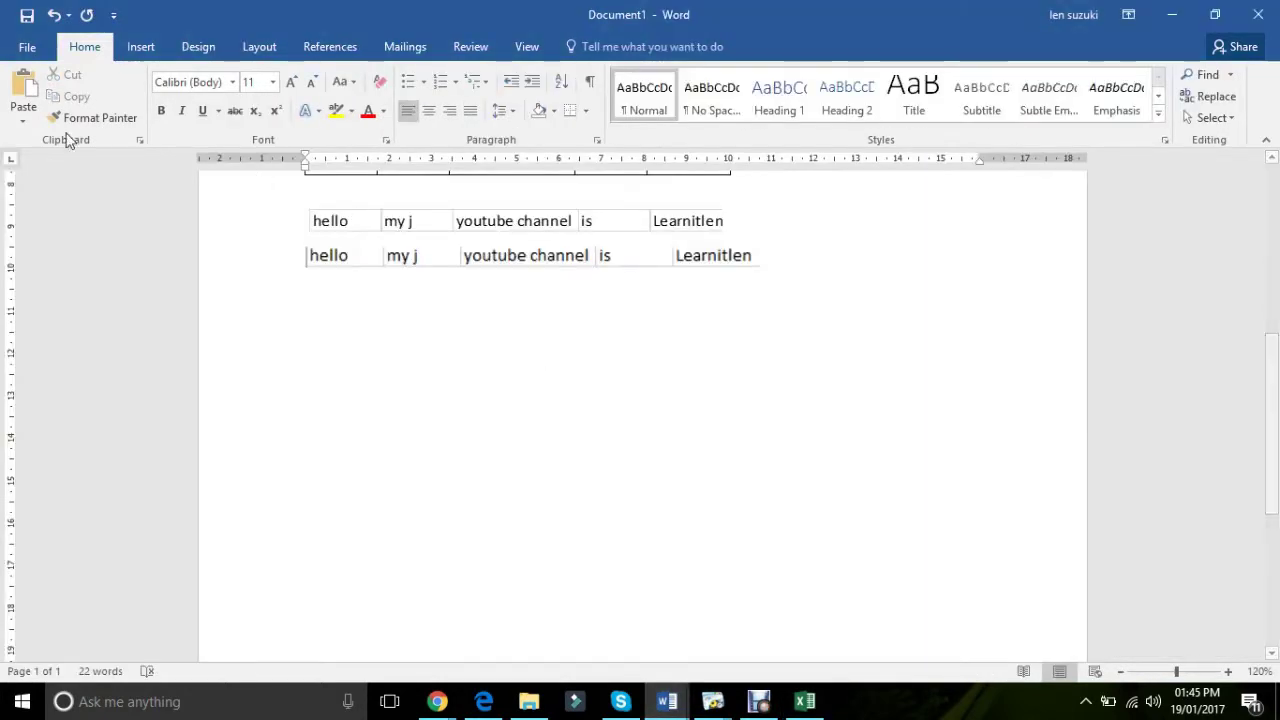
left_click(23, 118)
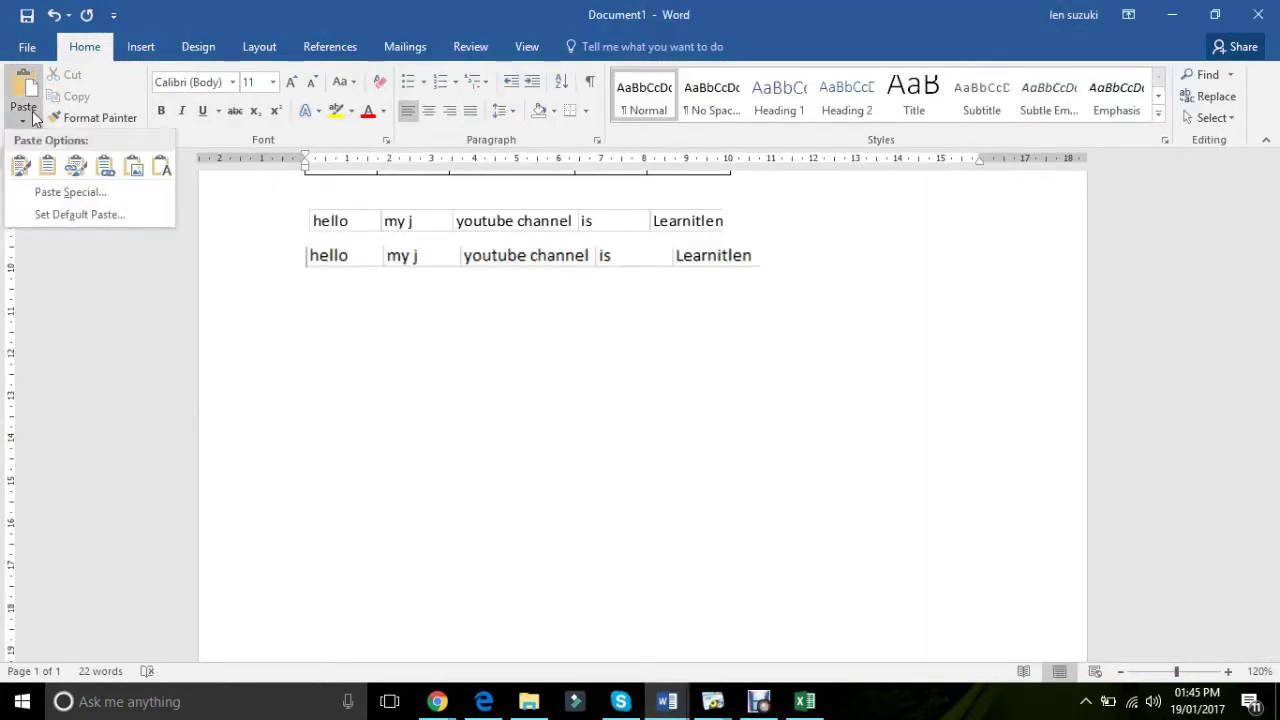
left_click(133, 168)
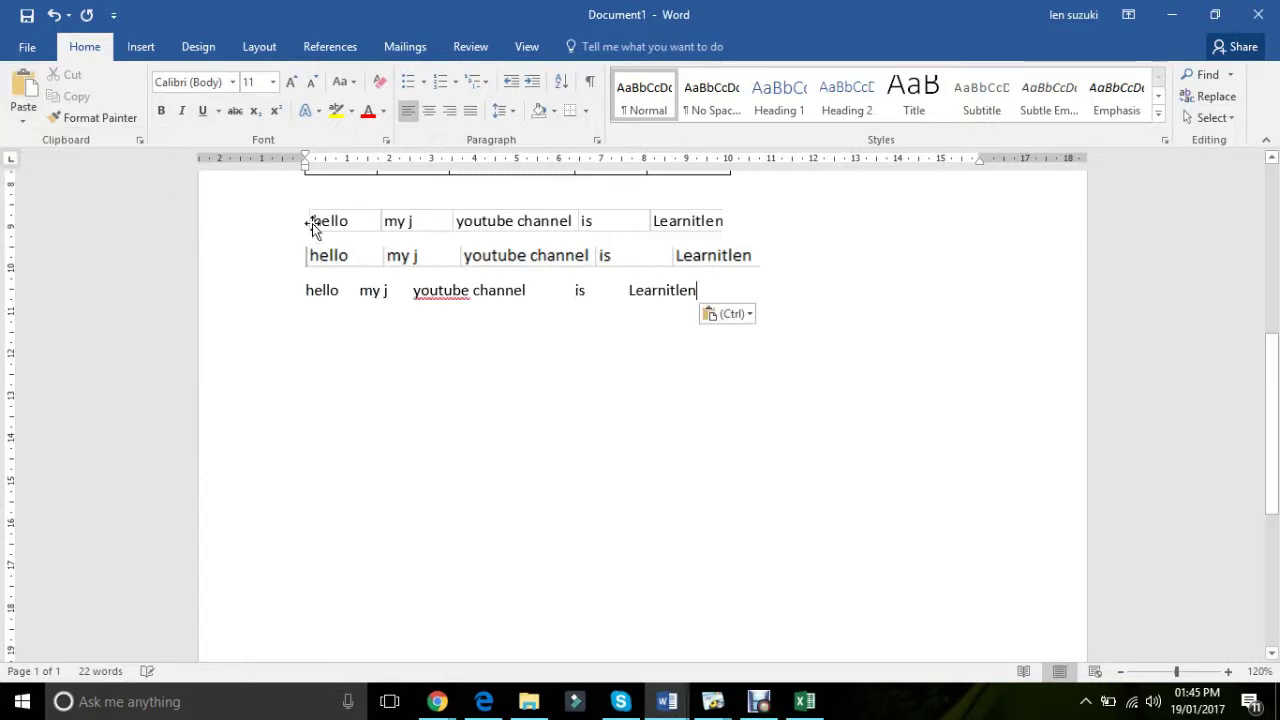
Remove the wide gaps from the pasted text line so it reads "Hello my j youtube channel is Learnitlen".
left_click(562, 284)
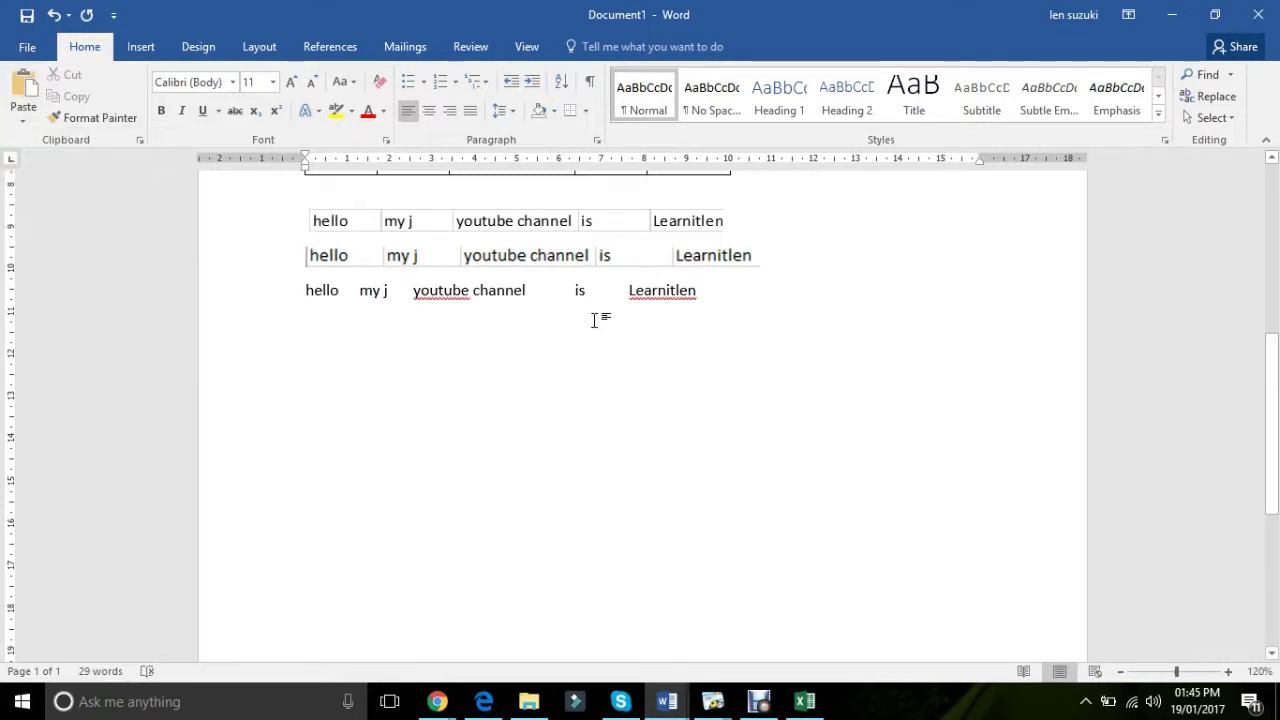
key("BackSpace")
key("Right")
key("Right")
key("Right")
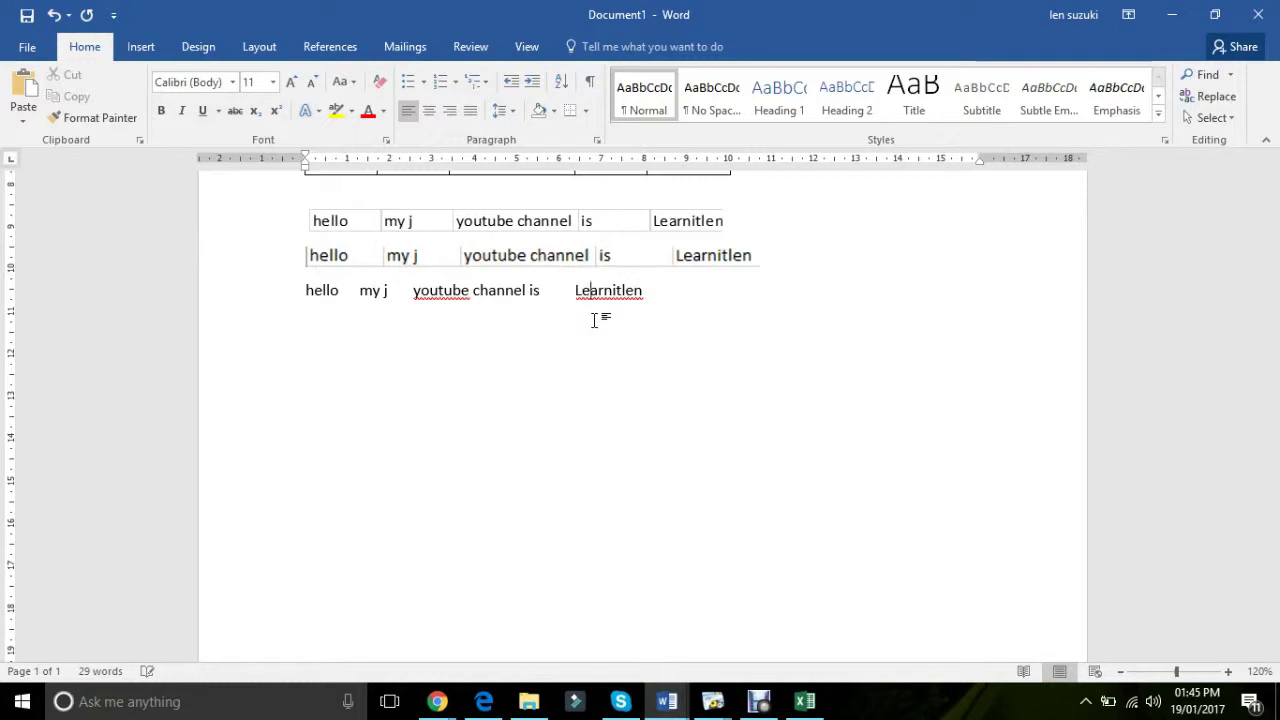
key("BackSpace")
left_click(414, 290)
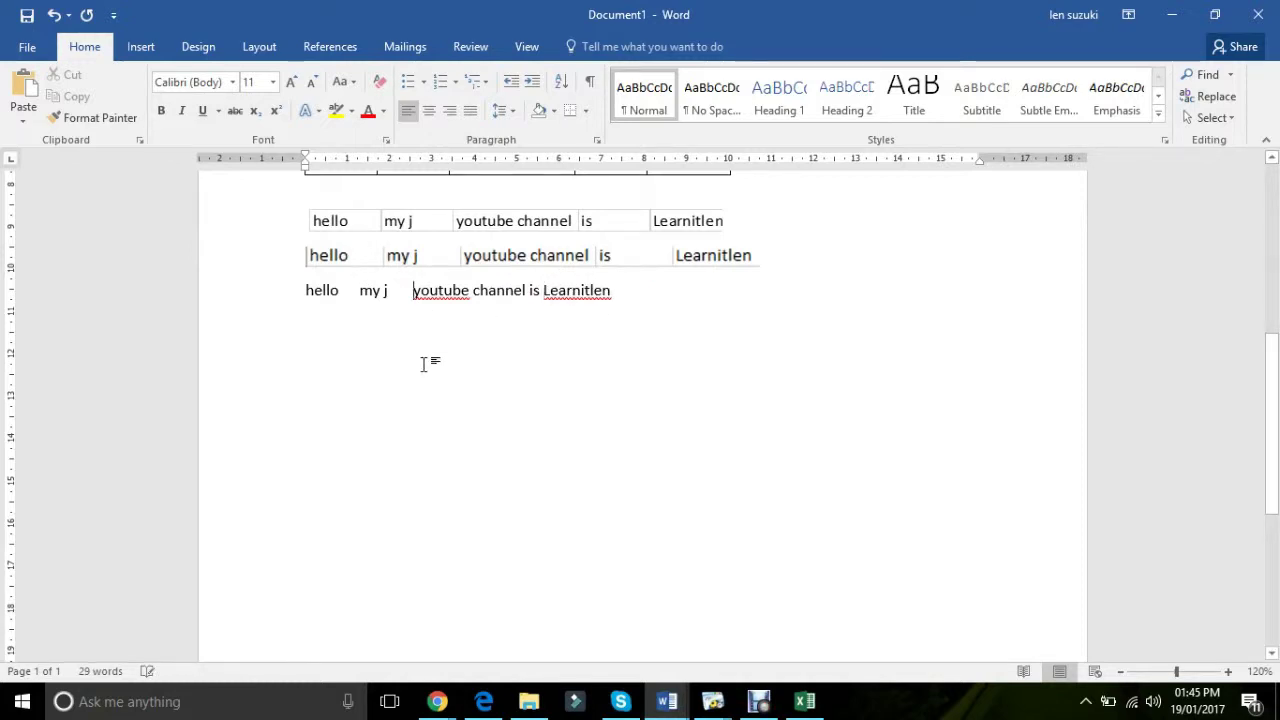
key("BackSpace")
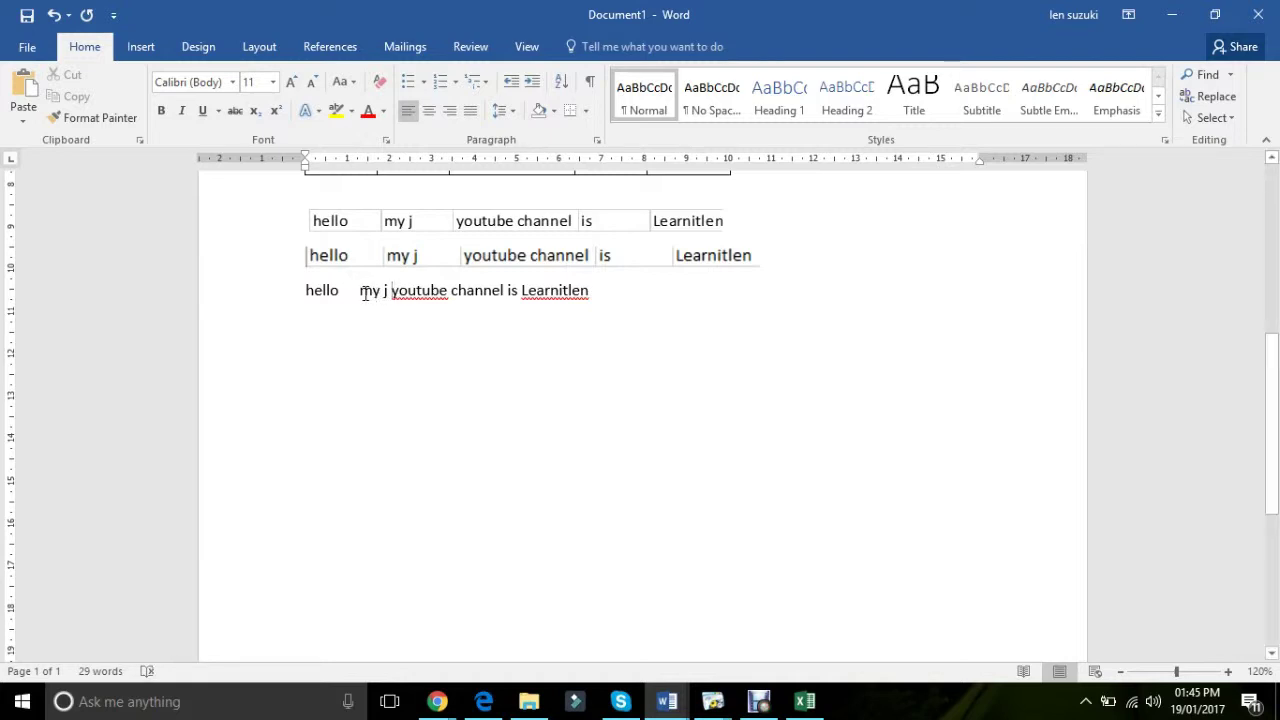
key("BackSpace")
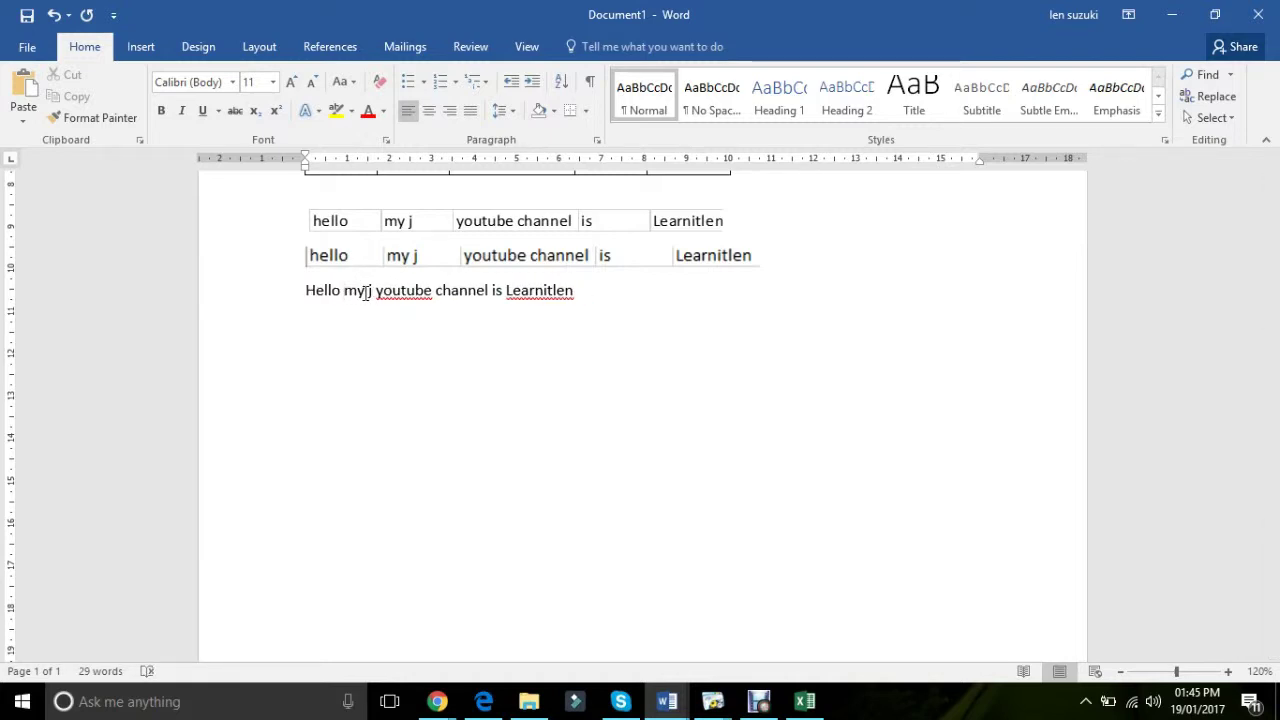
Paste the copied cells on a new line as a Microsoft Excel Worksheet Object displayed as an icon.
key("Return")
left_click(20, 118)
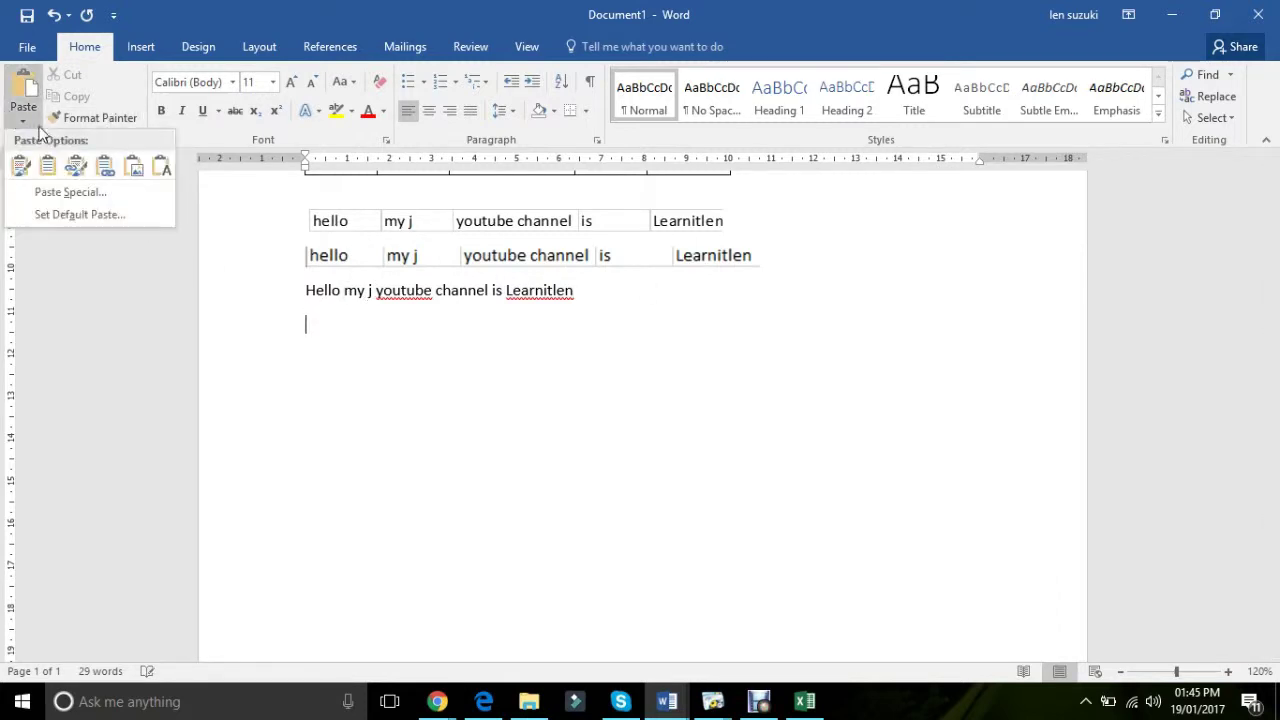
left_click(120, 193)
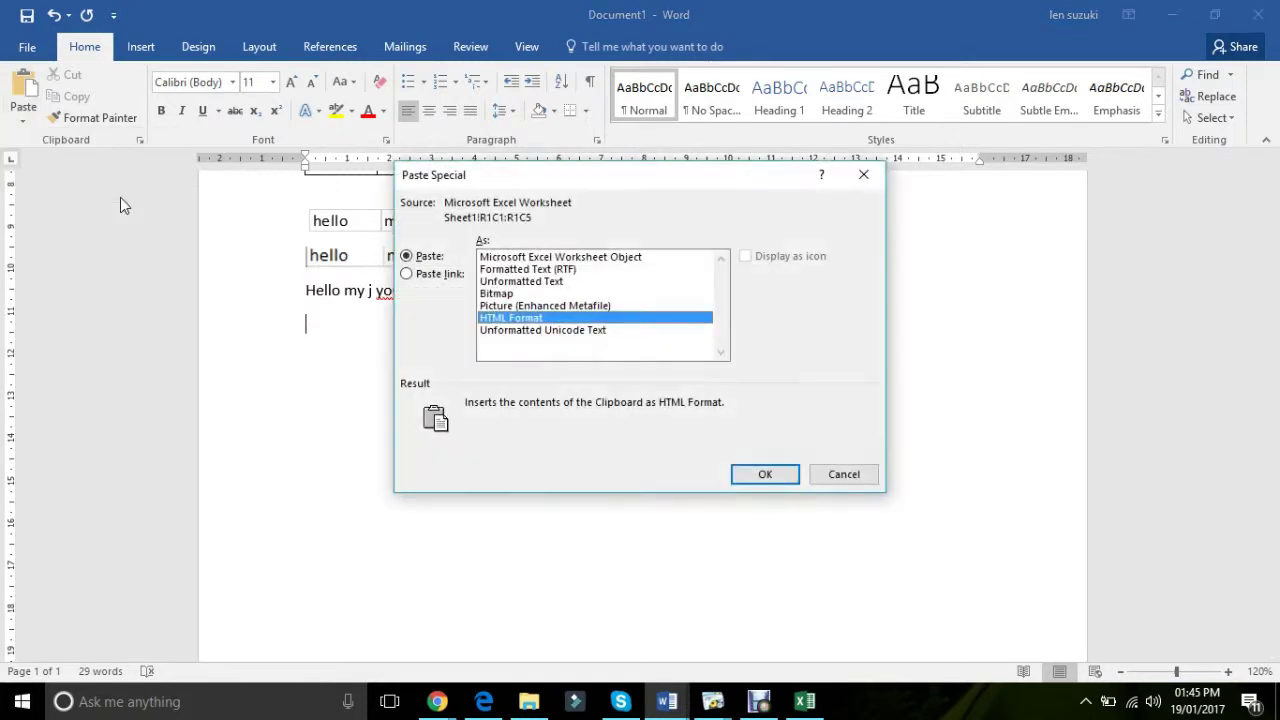
left_click(606, 258)
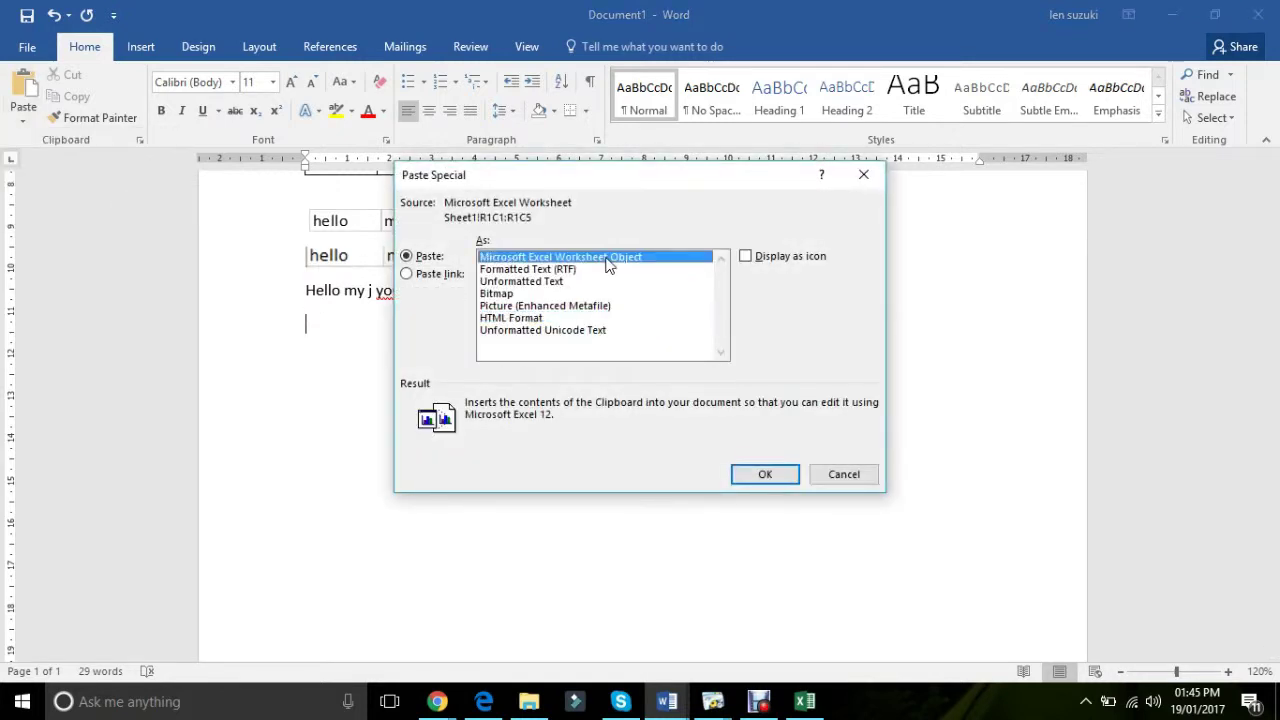
left_click(745, 258)
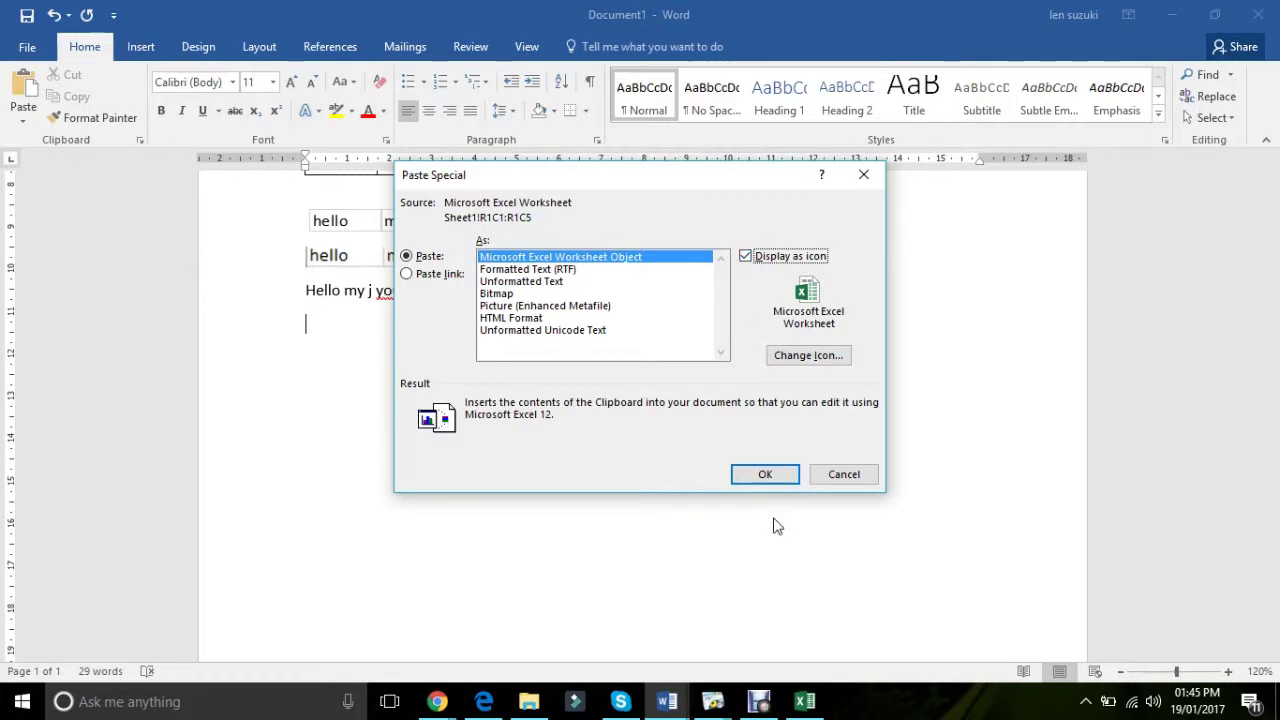
left_click(765, 474)
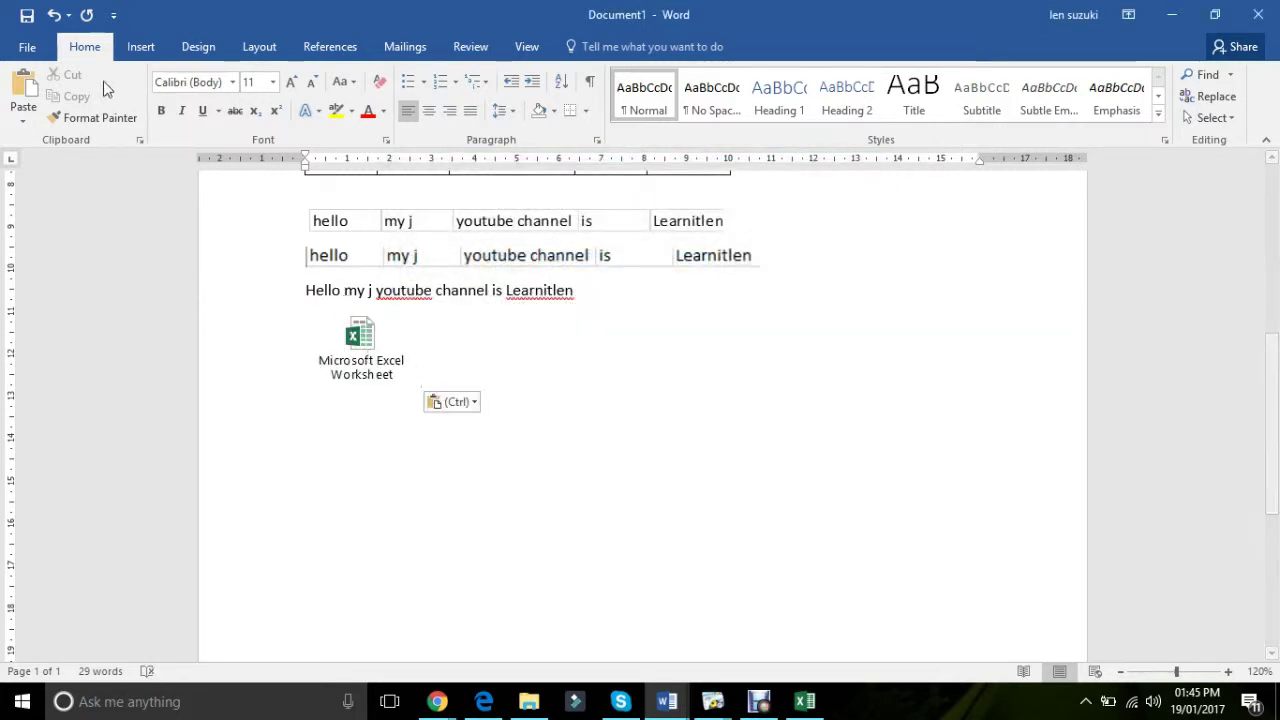
left_click(23, 112)
left_click(62, 192)
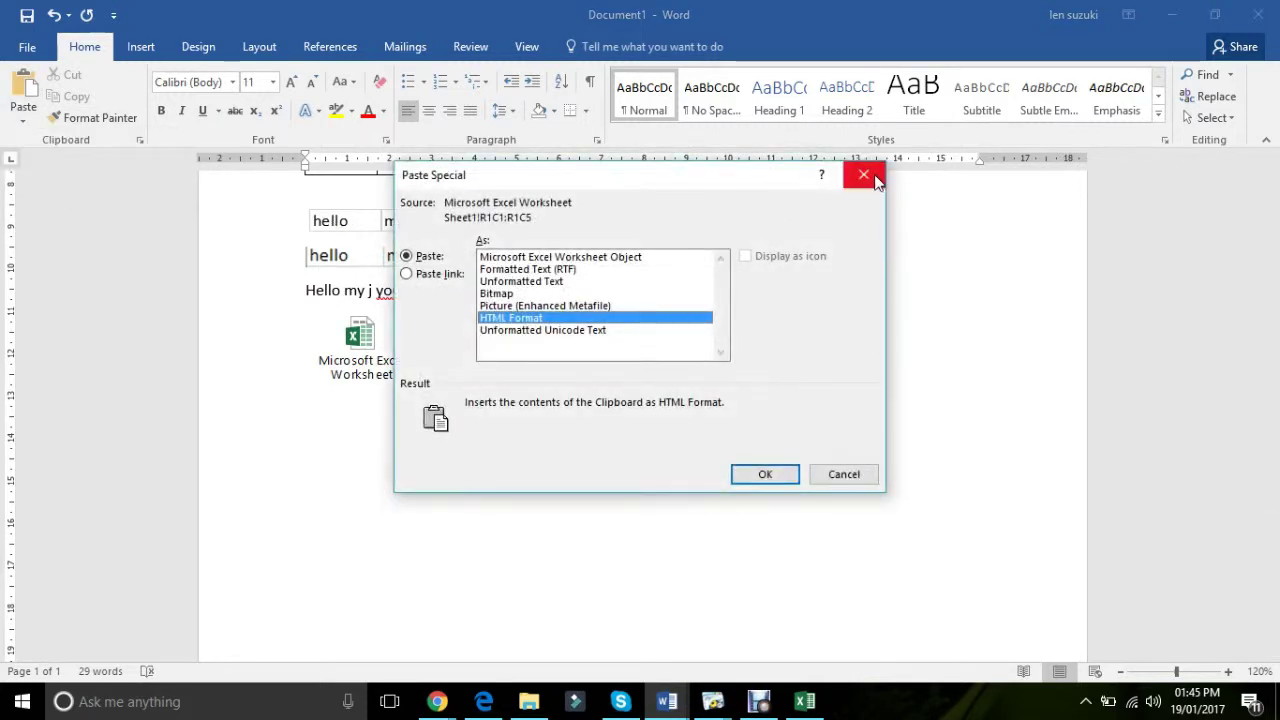
left_click(864, 174)
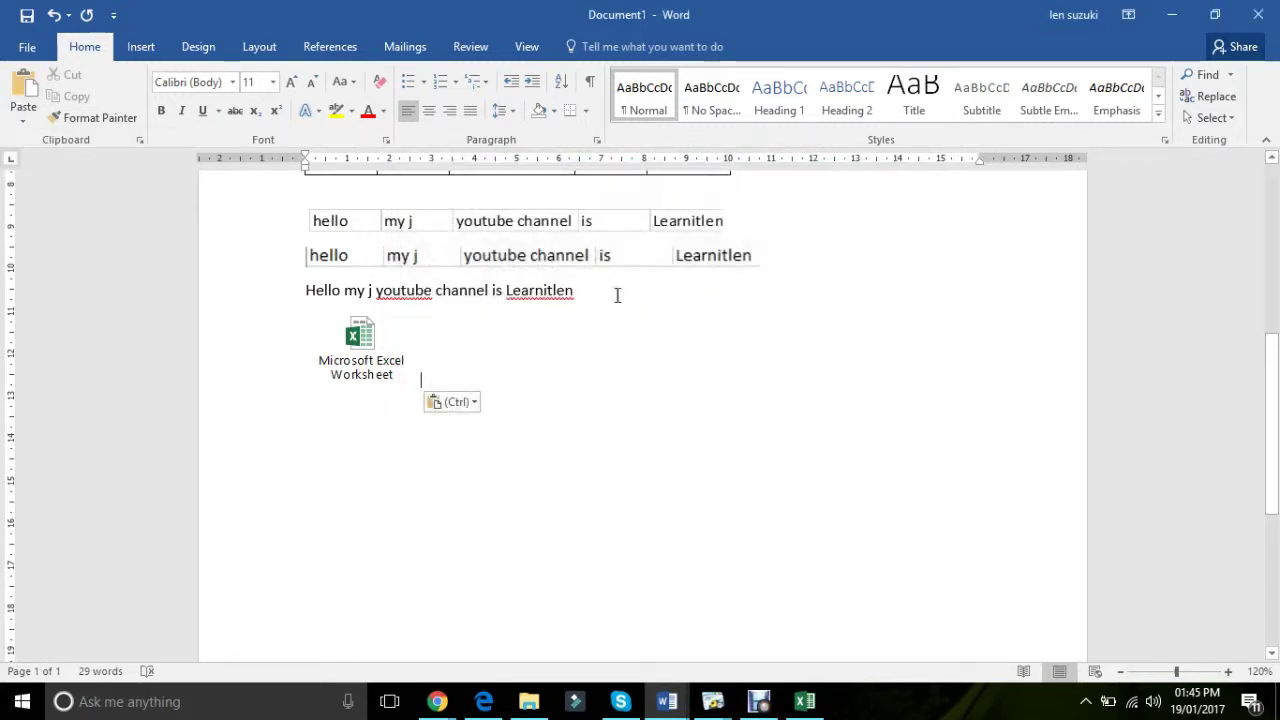
Open the embedded worksheet icon to view its cells in Excel, close that worksheet and return to Document1.
double_click(369, 341)
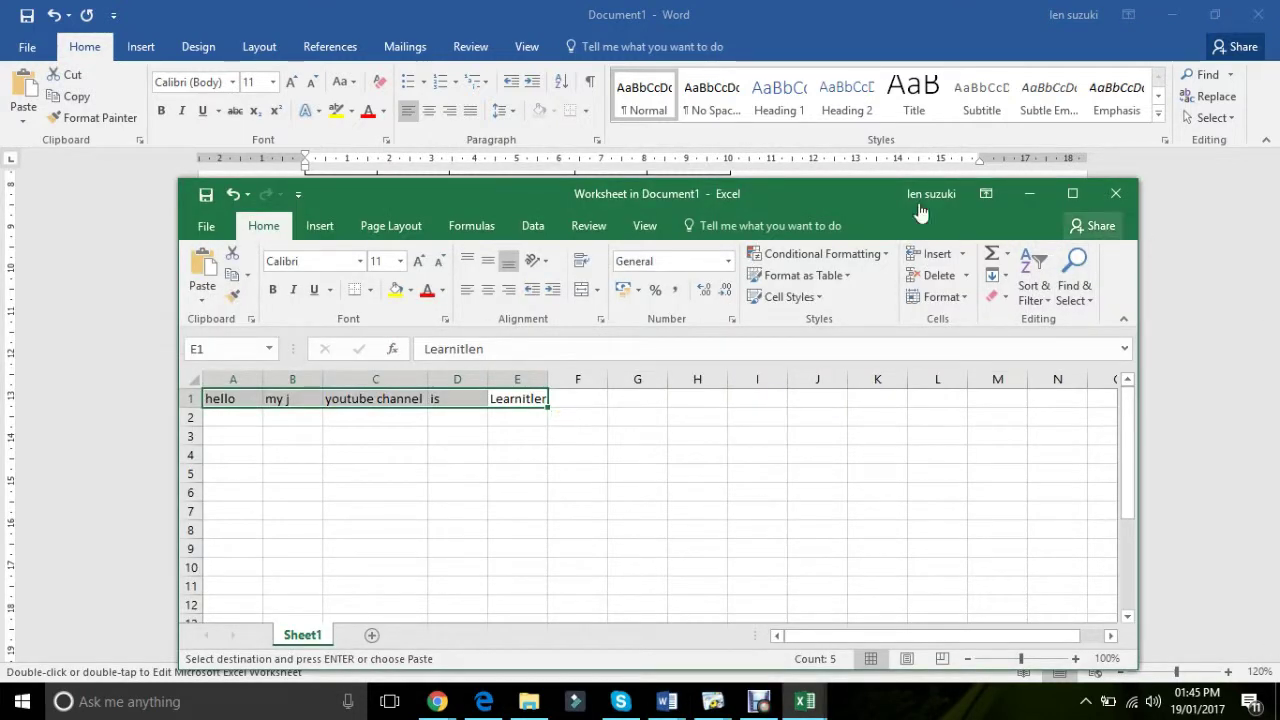
left_click_drag(807, 205, 812, 236)
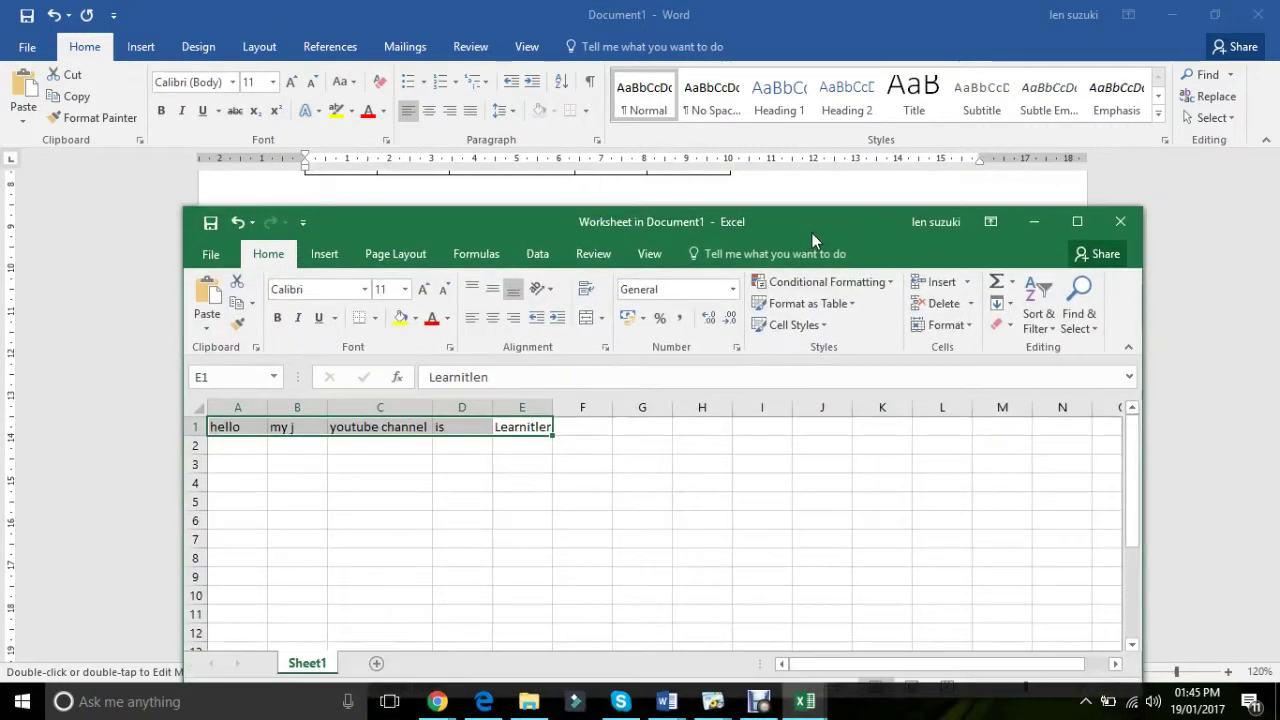
left_click(1122, 224)
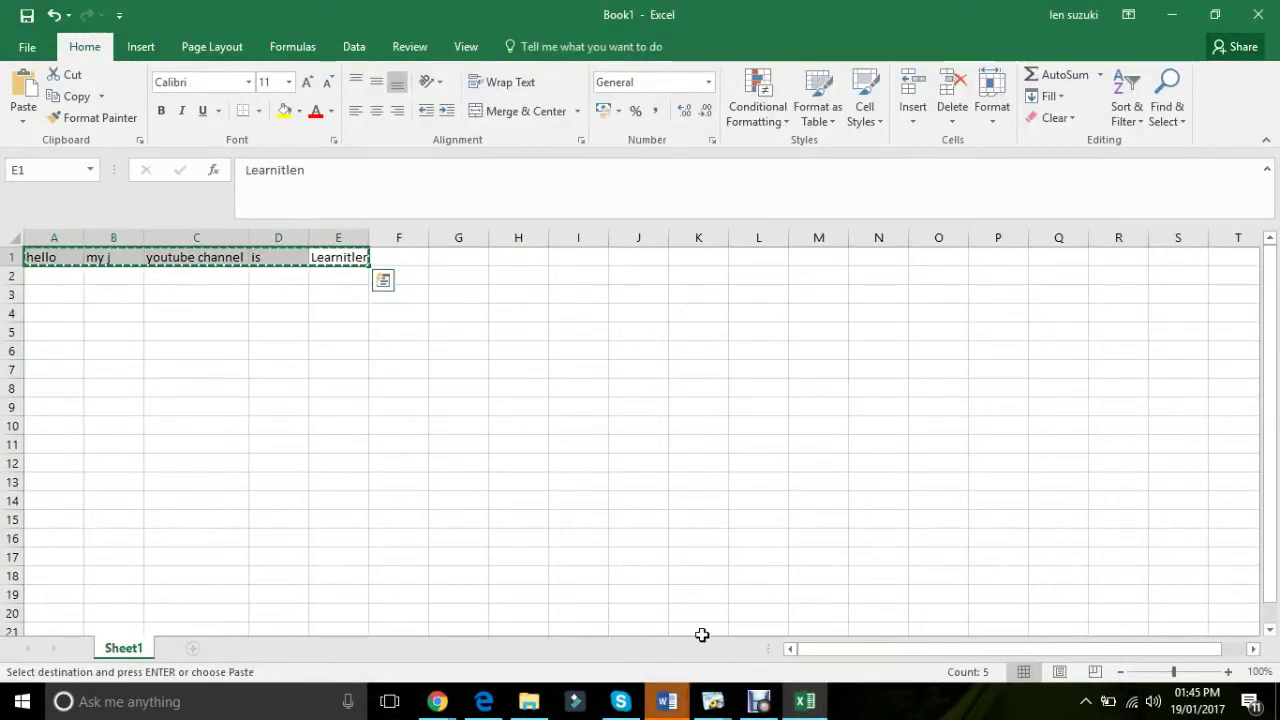
mouse_move(667, 701)
left_click(737, 643)
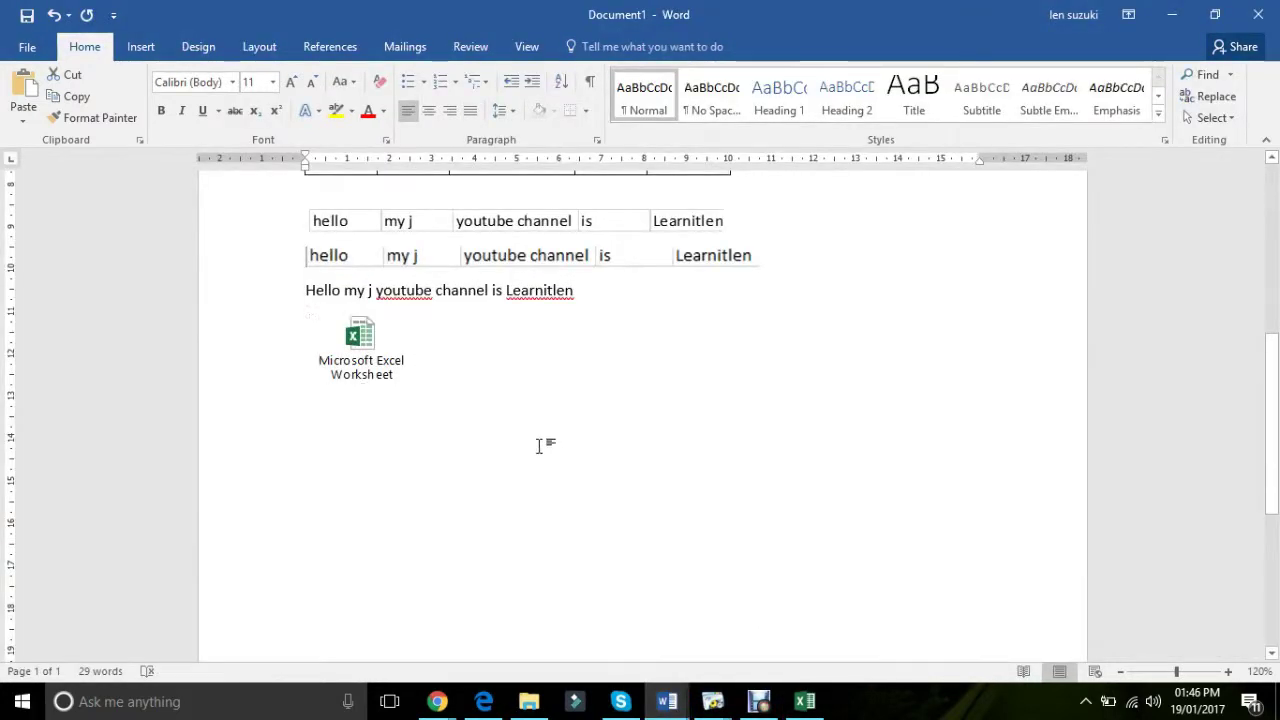
Paste the copied cells as Formatted Text (RTF) on the line below the worksheet icon.
left_click(466, 391)
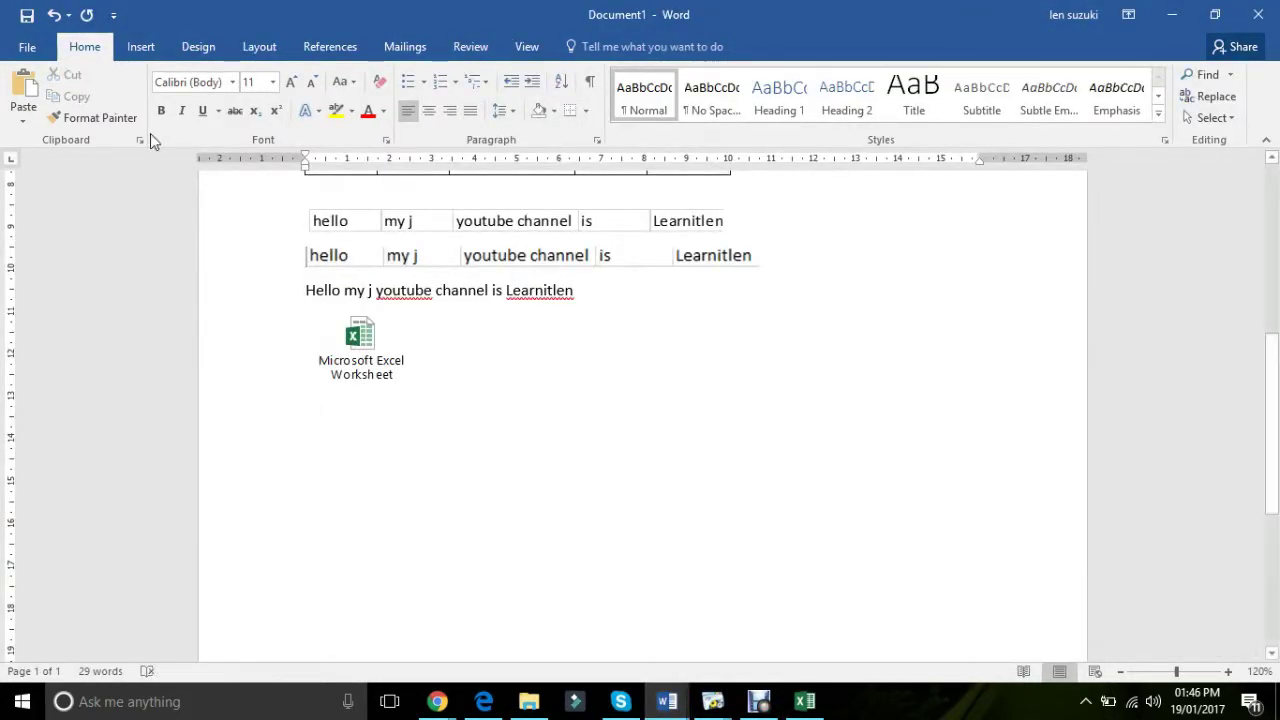
left_click(23, 120)
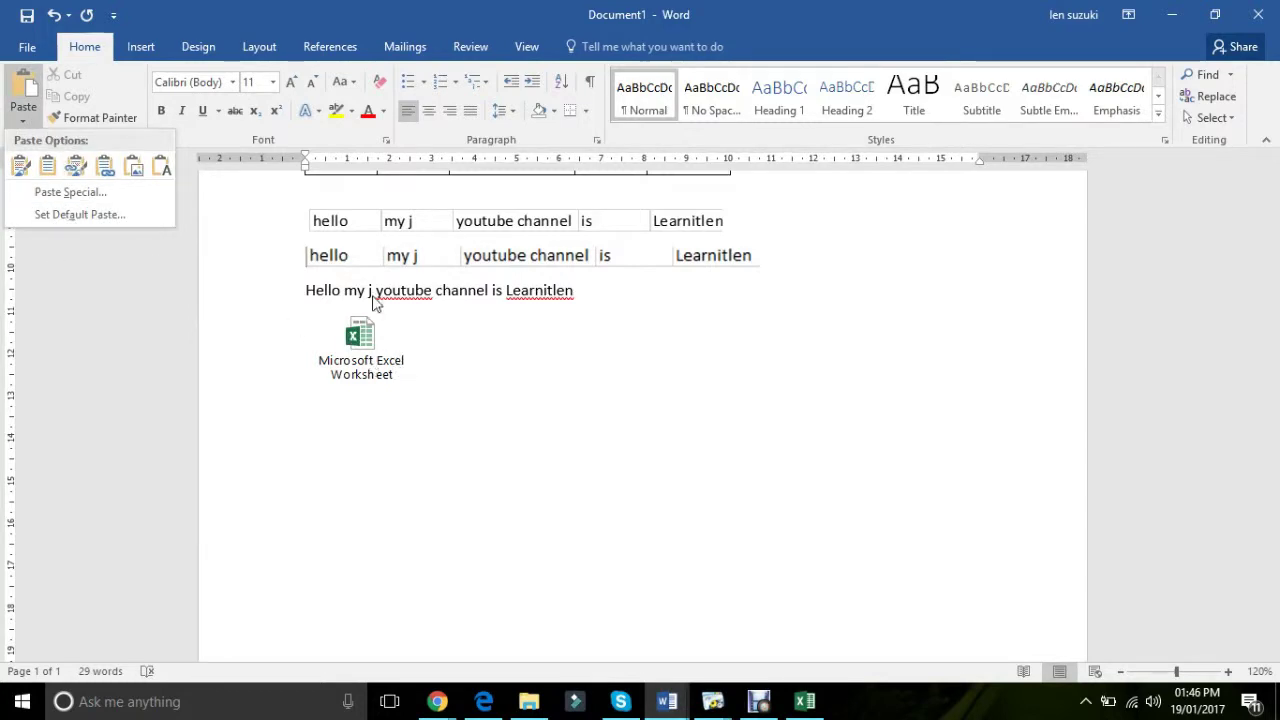
left_click(91, 191)
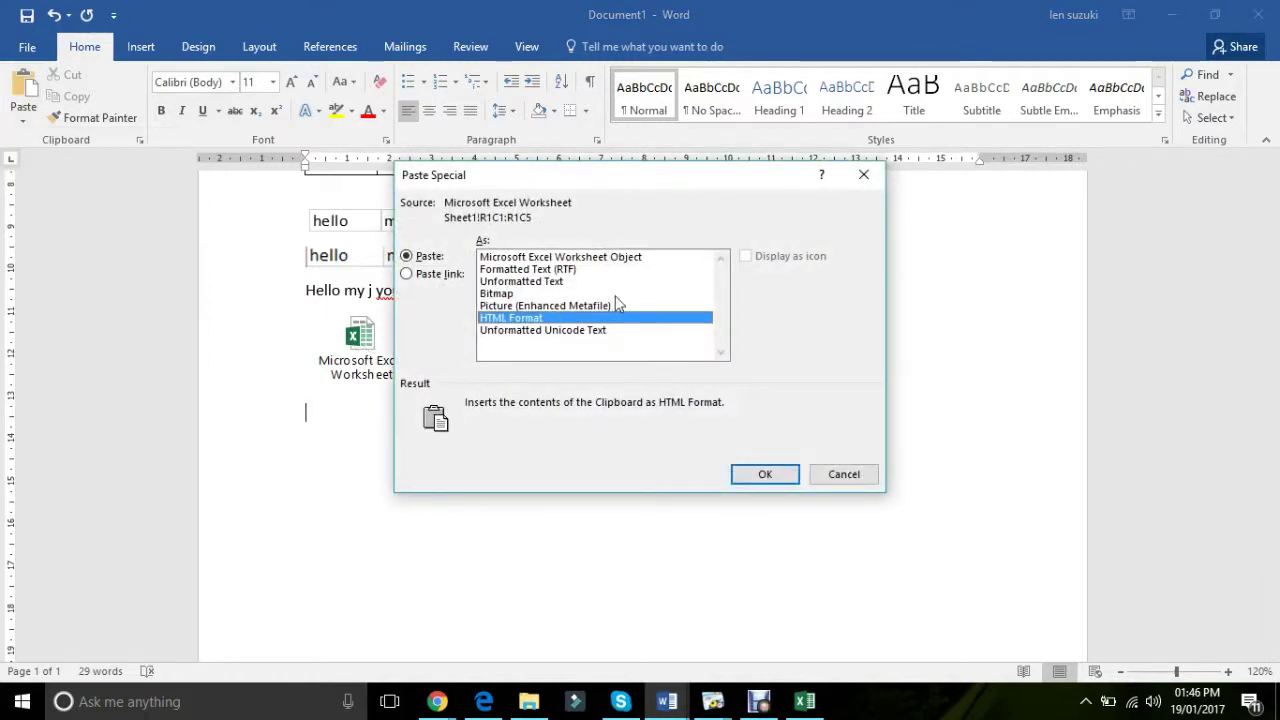
double_click(610, 271)
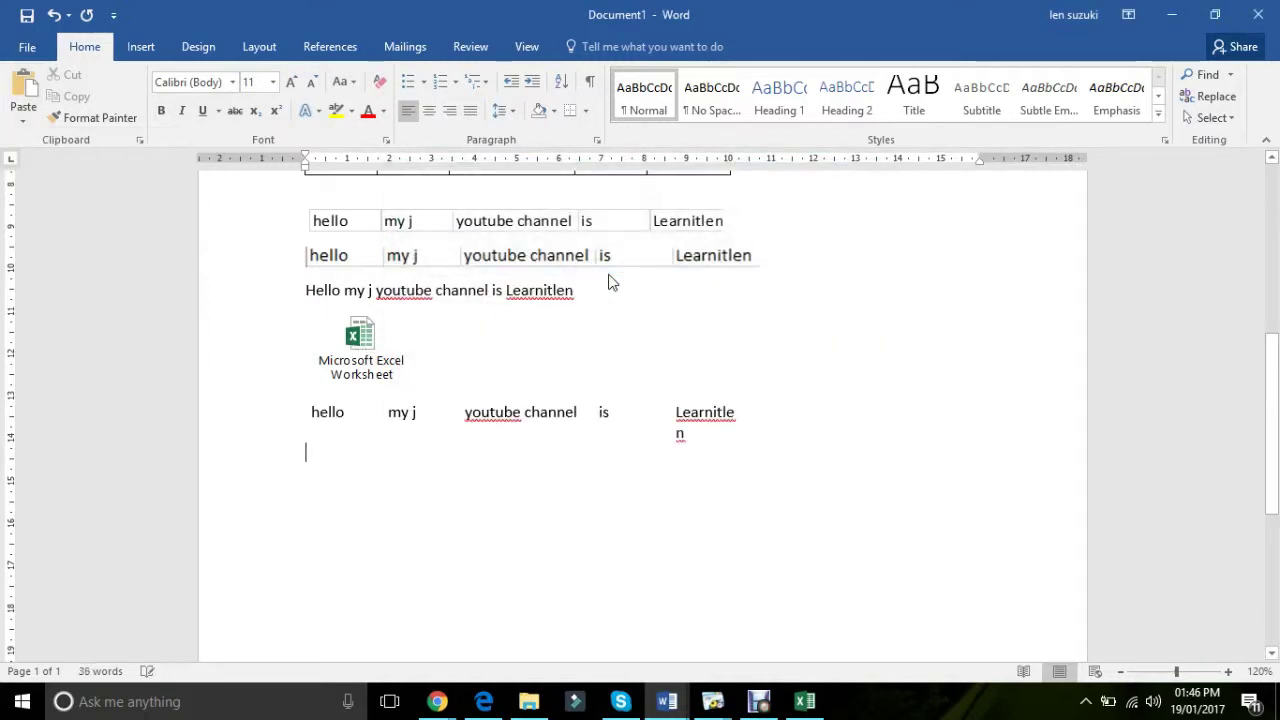
Add a long string of random letters after "is" in the pasted table to see how it wraps, and remove it again.
left_click(655, 418)
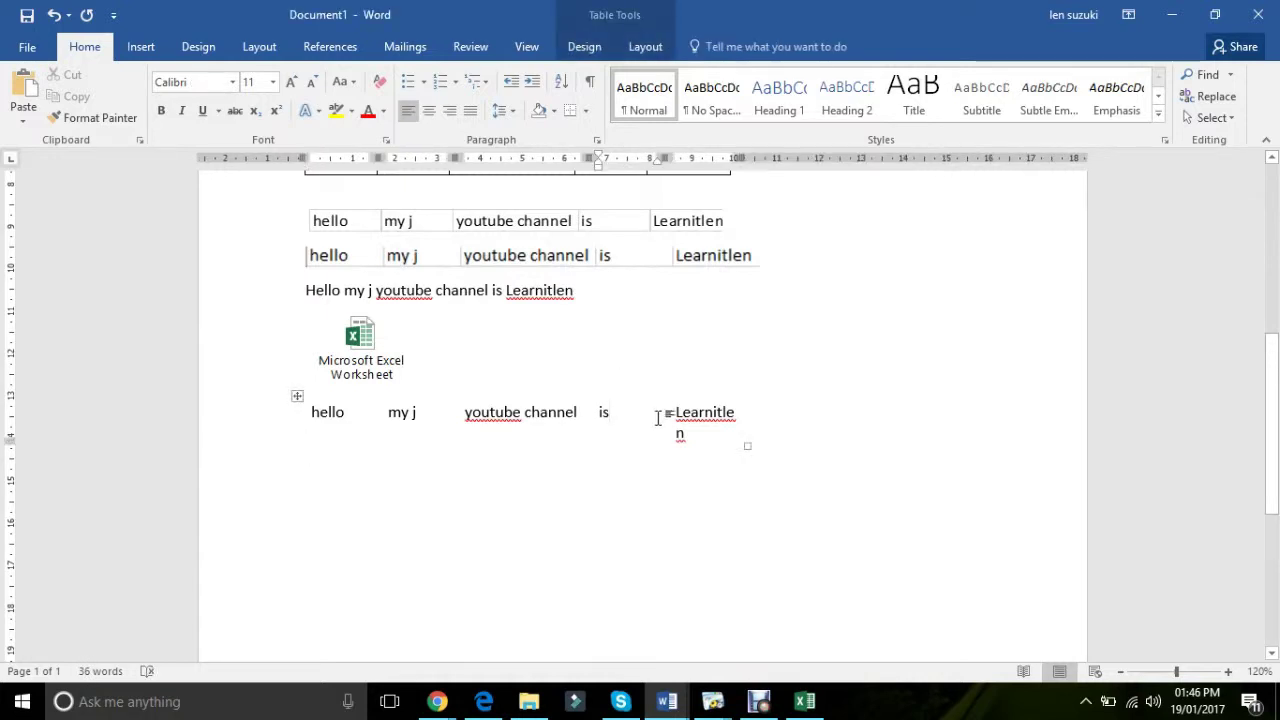
type("l")
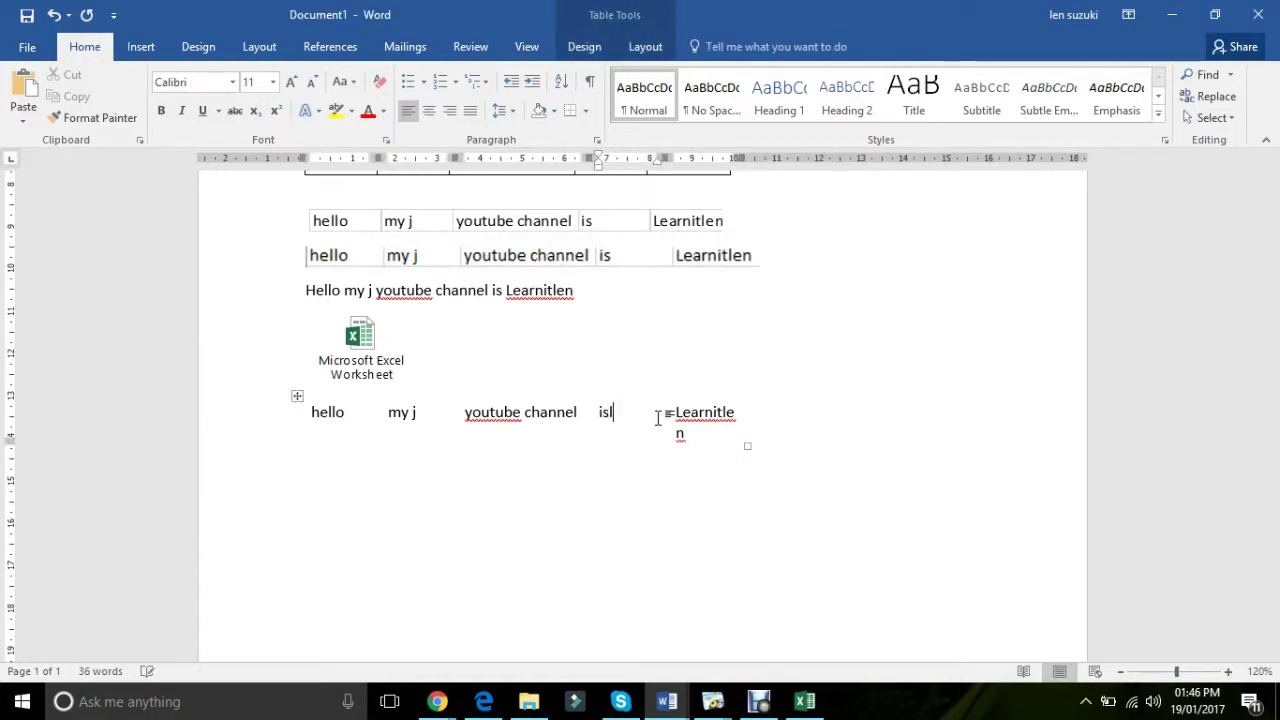
type("kjsdhkjsahdkjahsdhaskjdhakjshd")
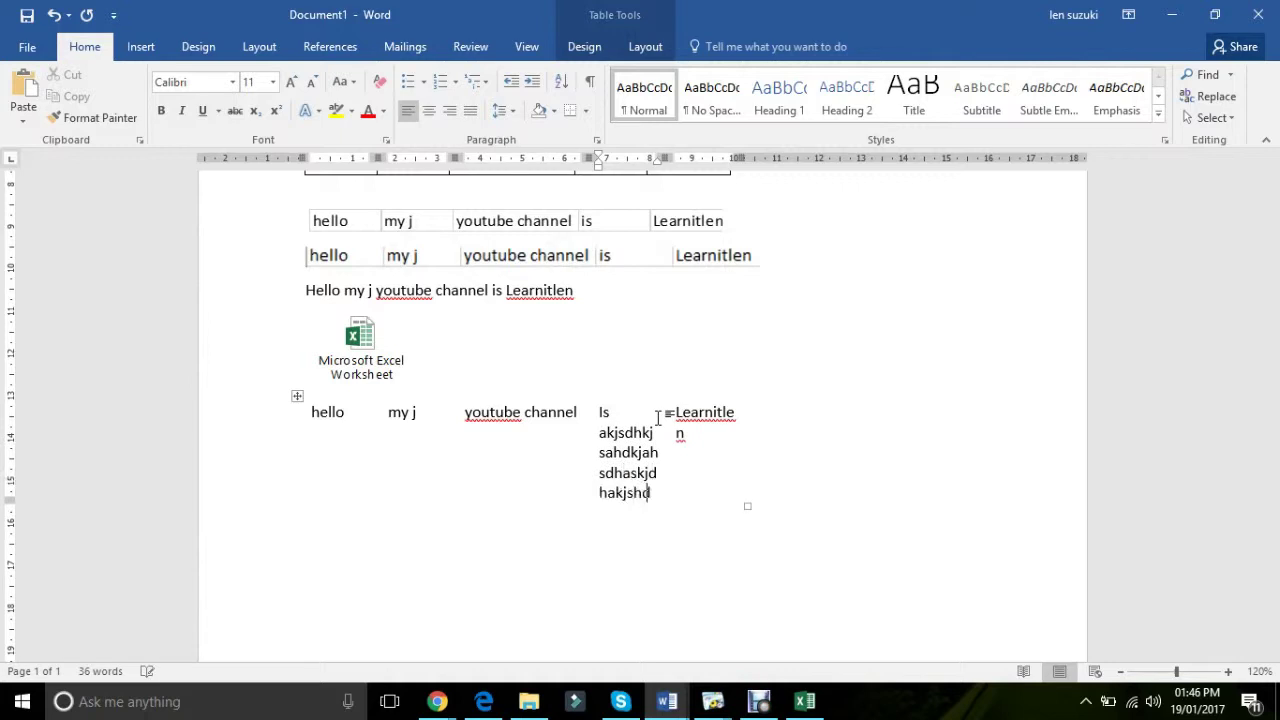
type("ashdkjhaskjdhkjashdkjhaskjdhkjhaskd")
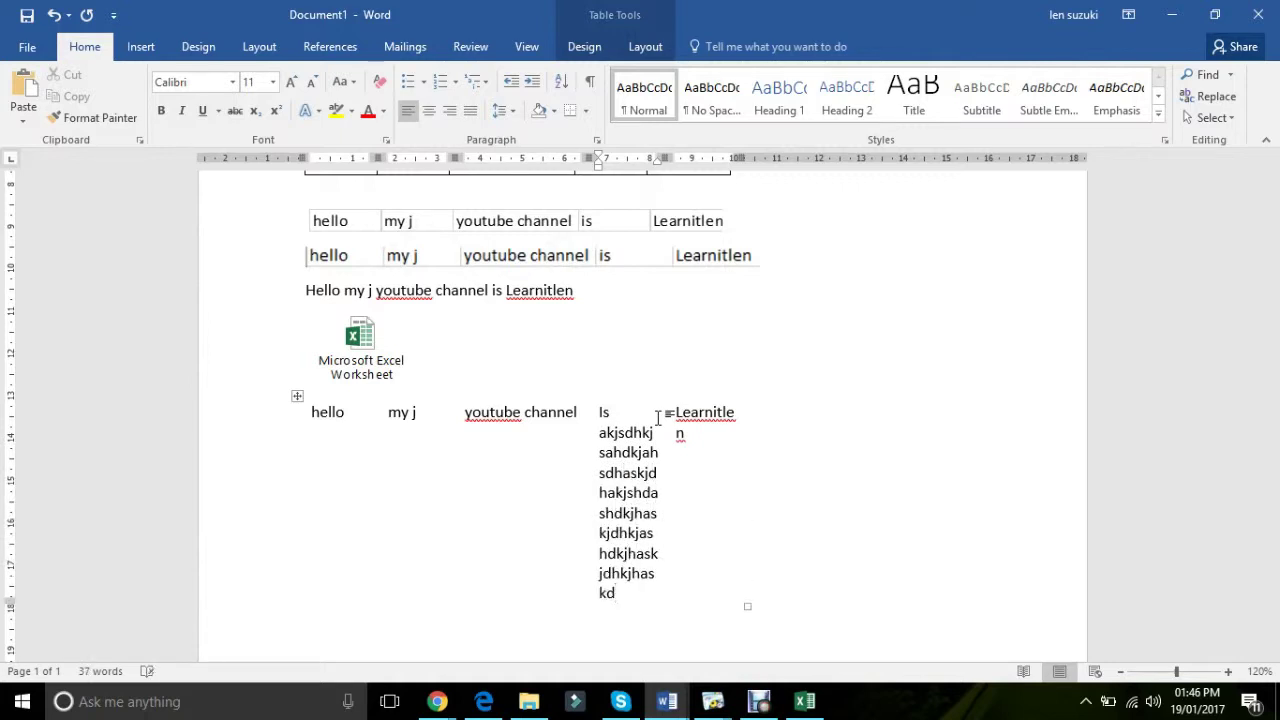
left_click_drag(1276, 454, 1277, 505)
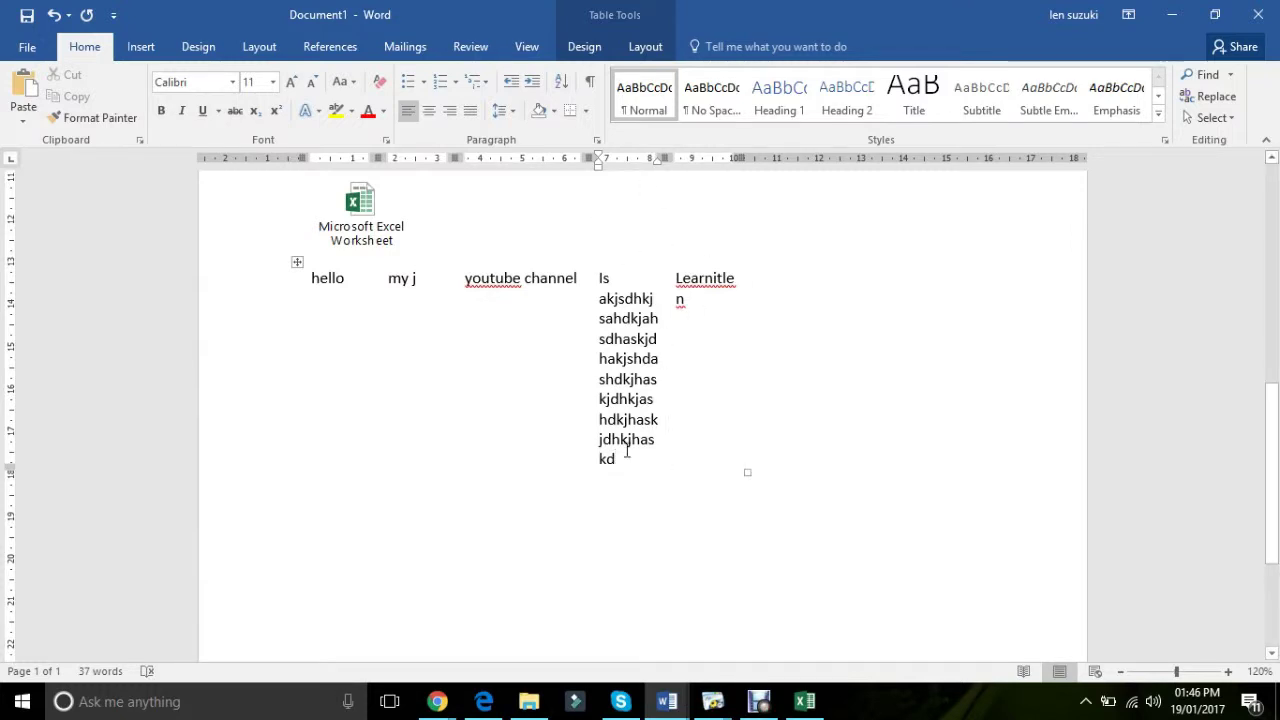
scroll(307, 204, "up", 2)
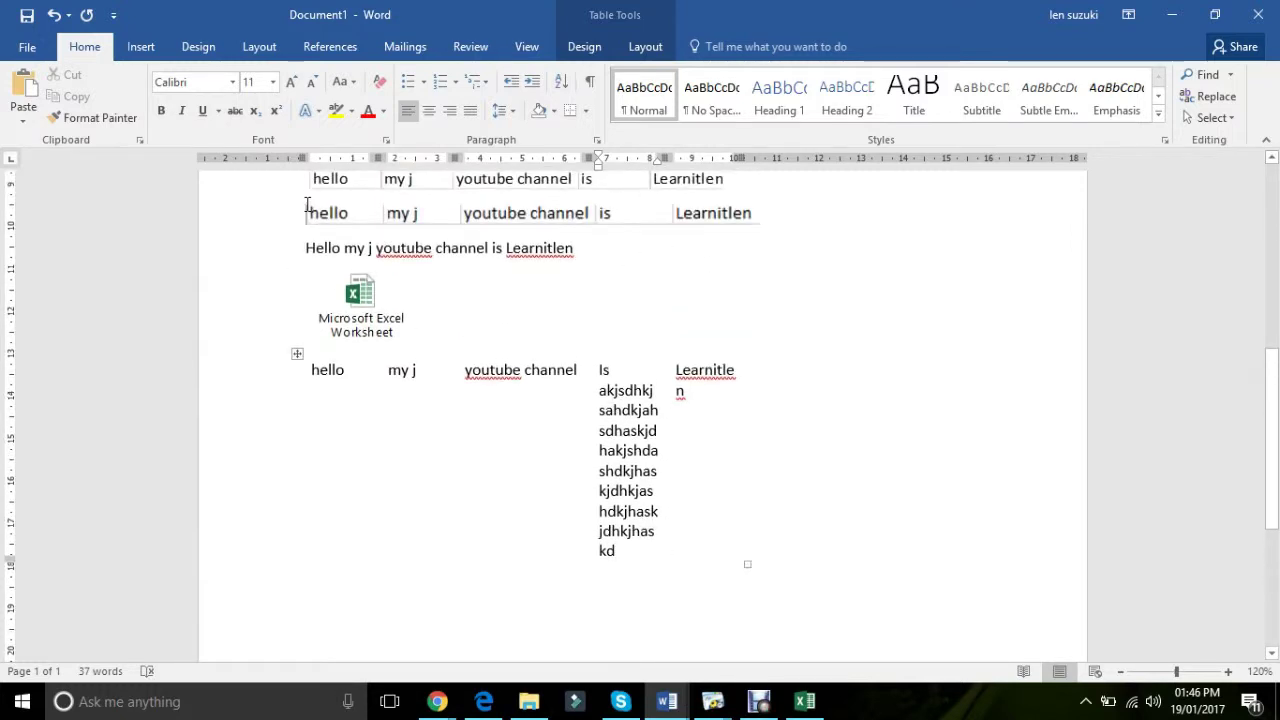
key("ctrl+BackSpace")
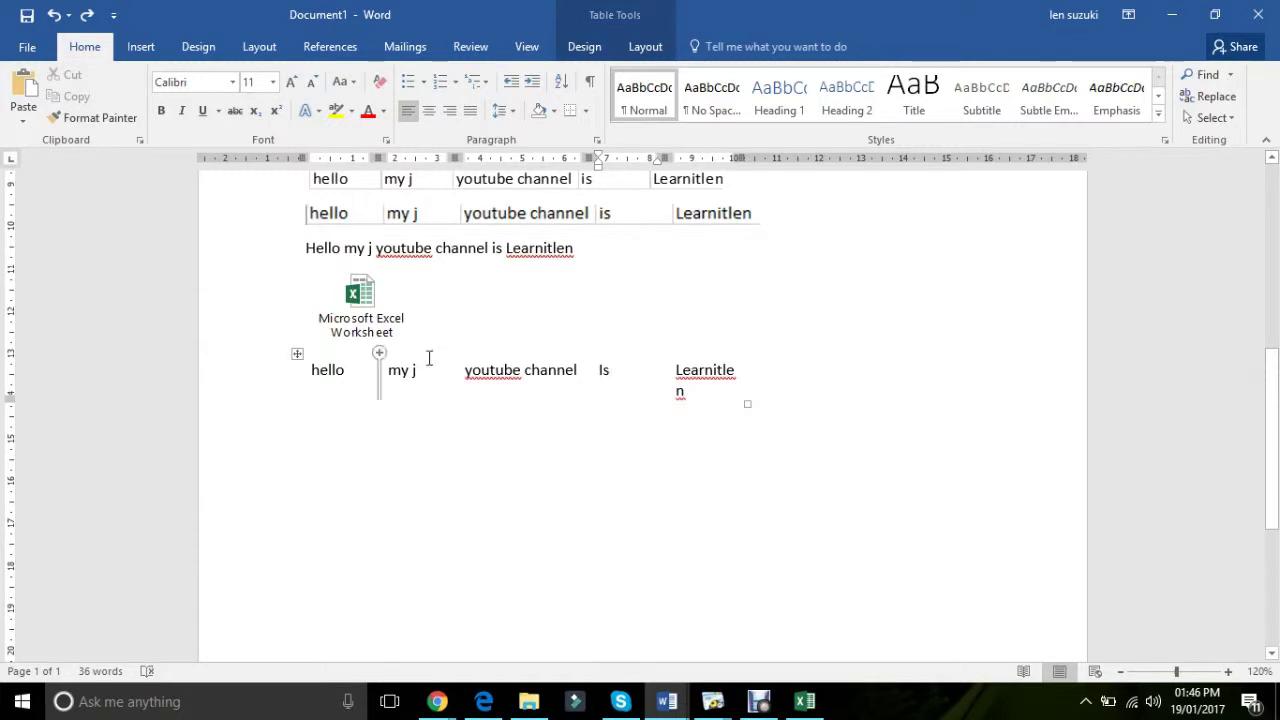
Paste the copied cells as Unformatted Text on the line below the pasted table.
left_click(379, 455)
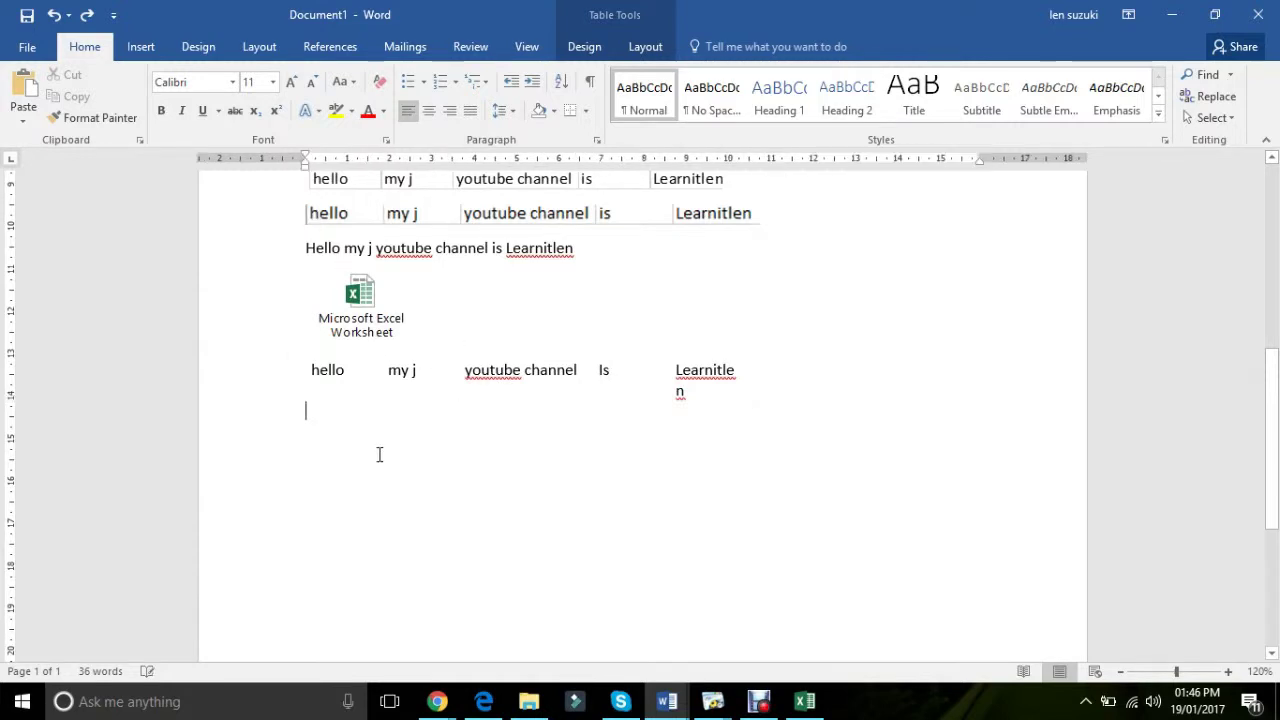
left_click(23, 117)
left_click(70, 191)
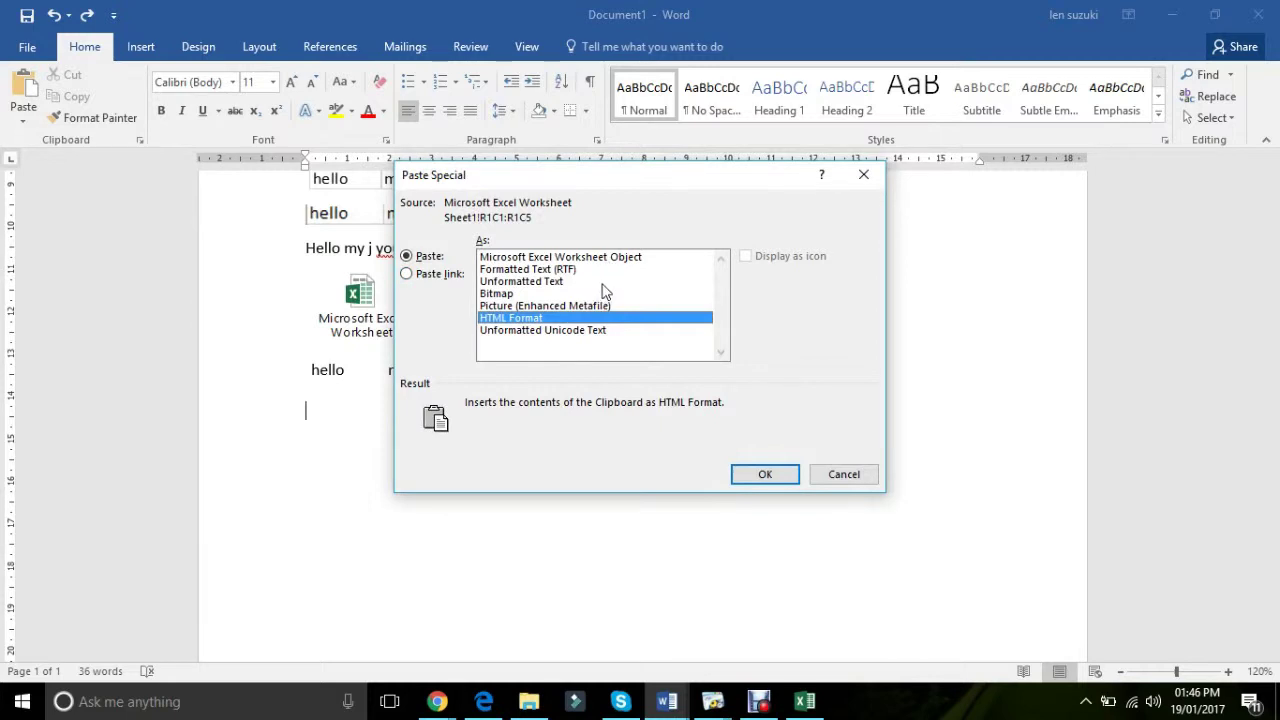
double_click(527, 282)
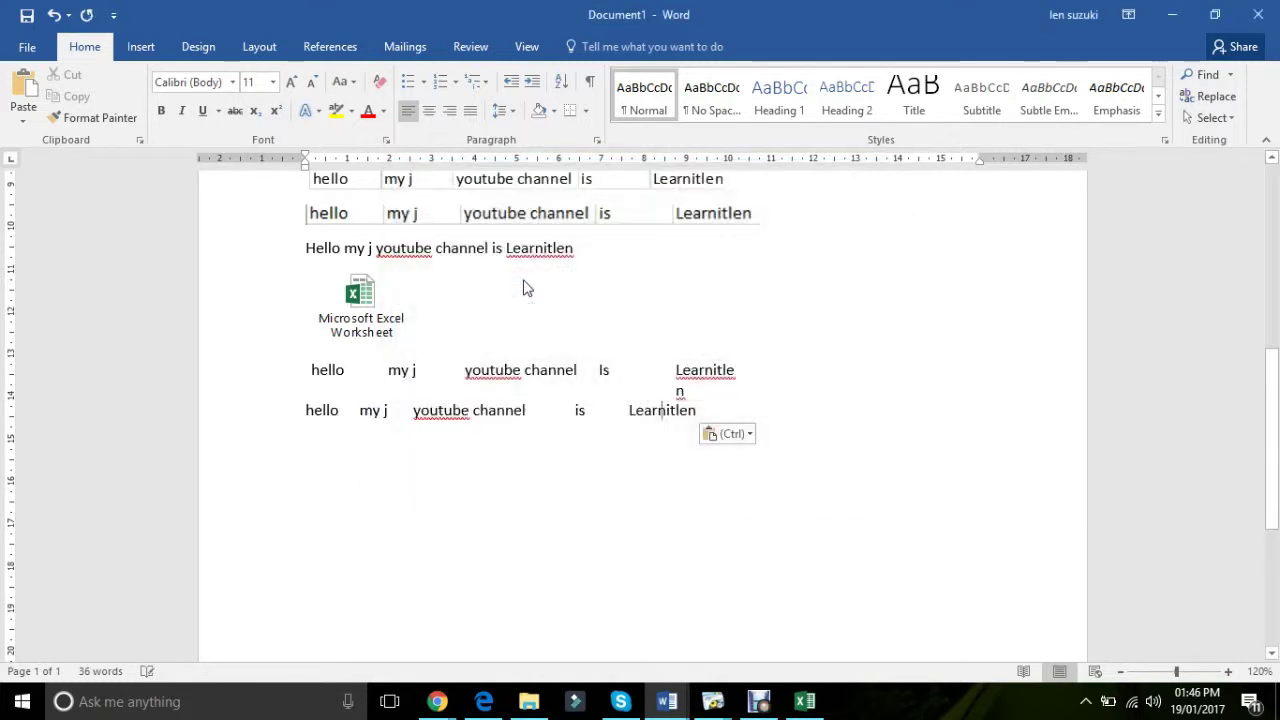
Add a long string of random letters after "is" in the unformatted text line to see how it shifts the following word.
left_click(596, 417)
type("lkjall")
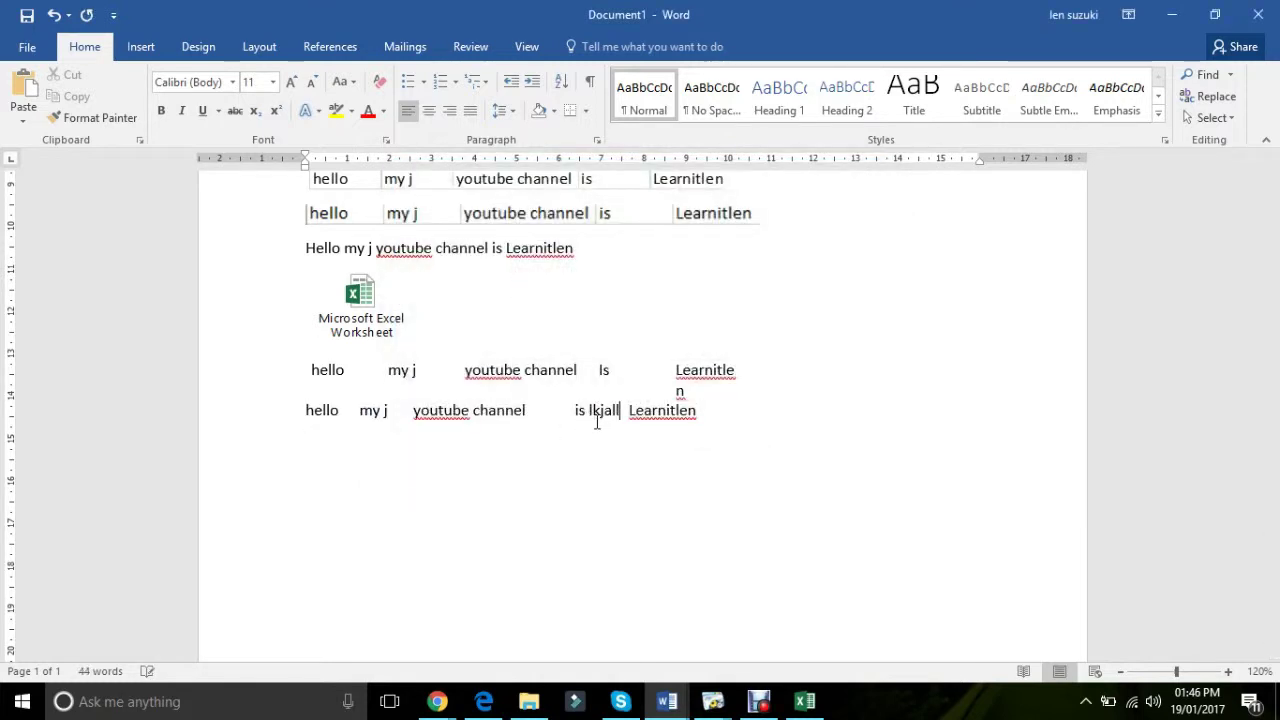
type("llllllllllll")
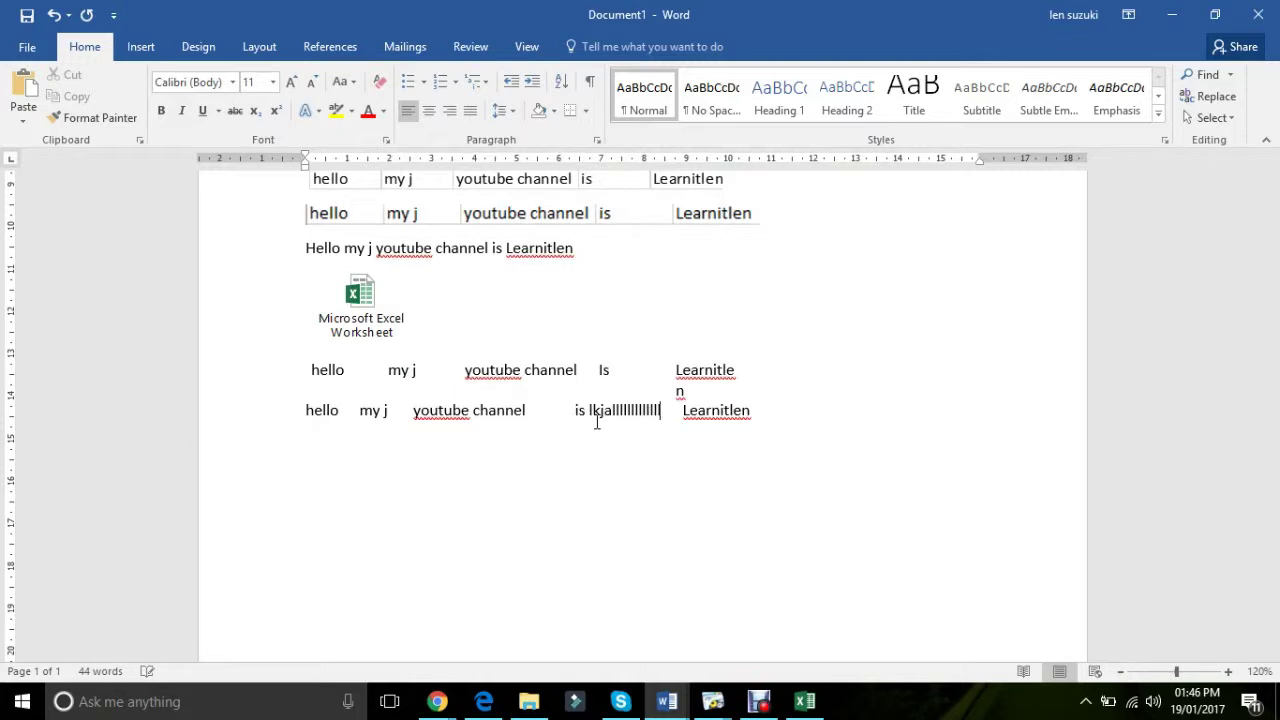
type("llllll")
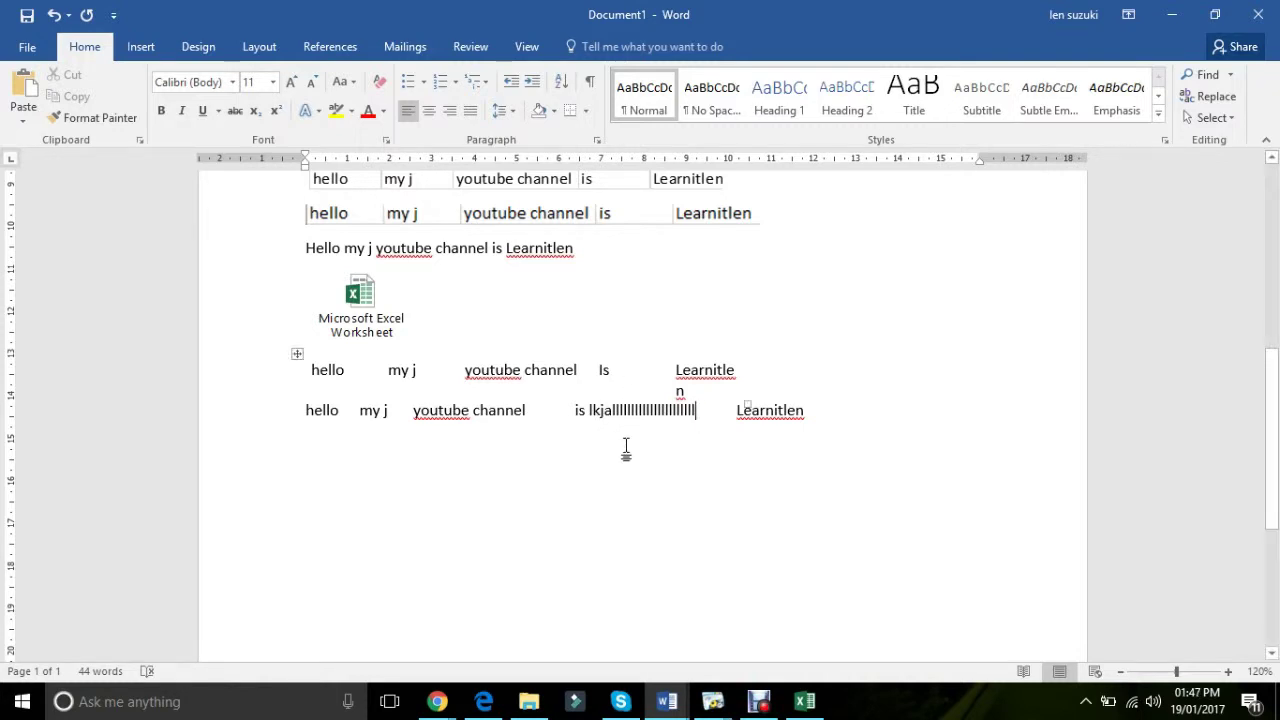
Break the unformatted text before "Learnitlen" and add three further lines of random letters ahead of that word.
key("Return")
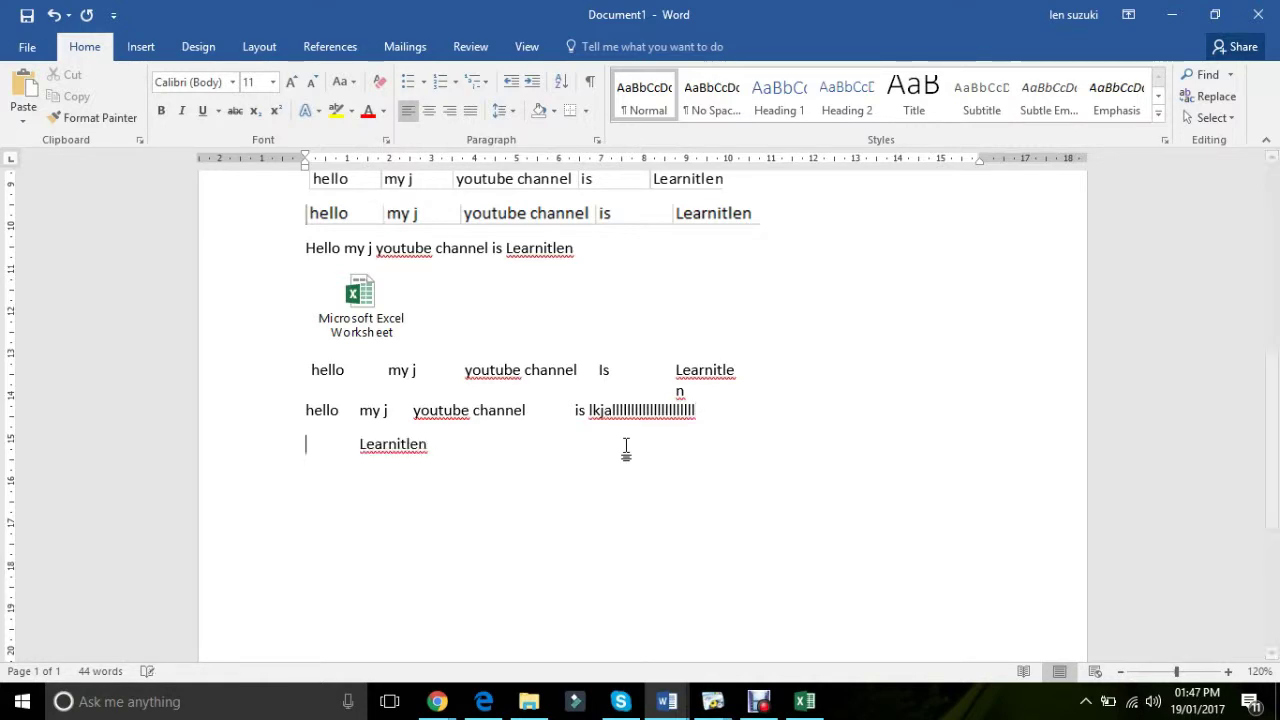
type("alslkdjlaskdj")
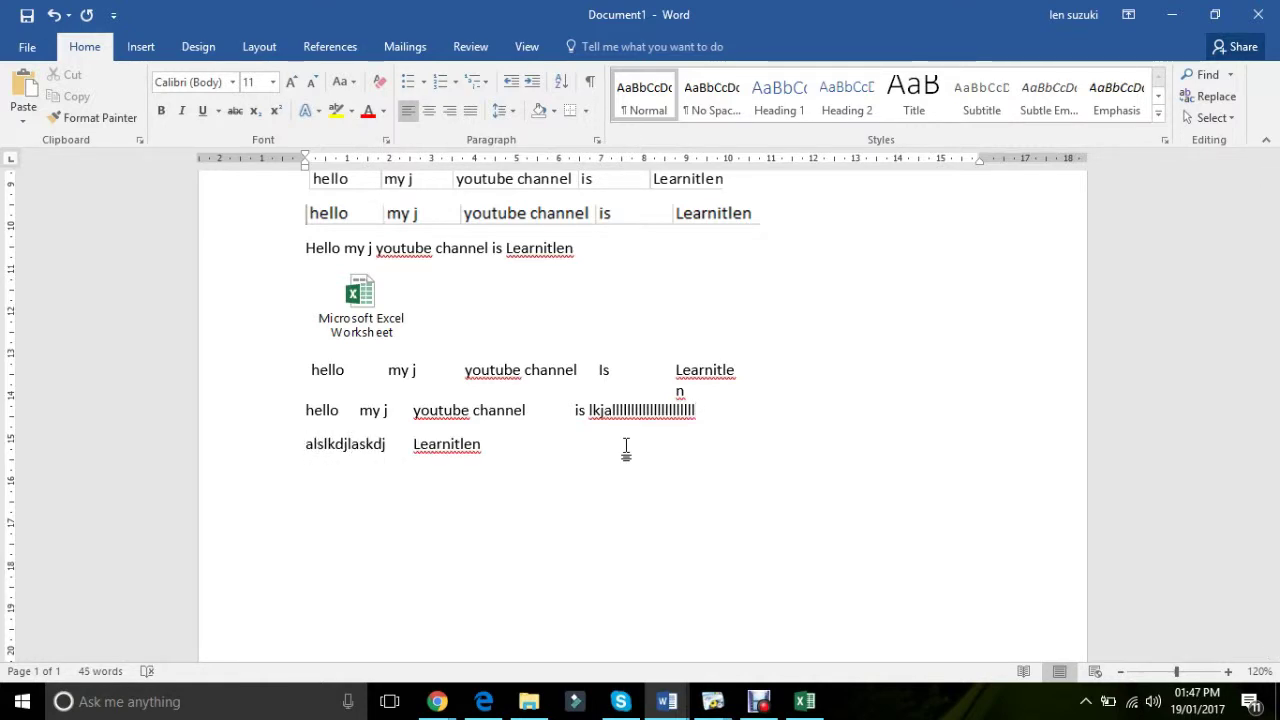
key("Return")
type("kjhaskjdhkasd")
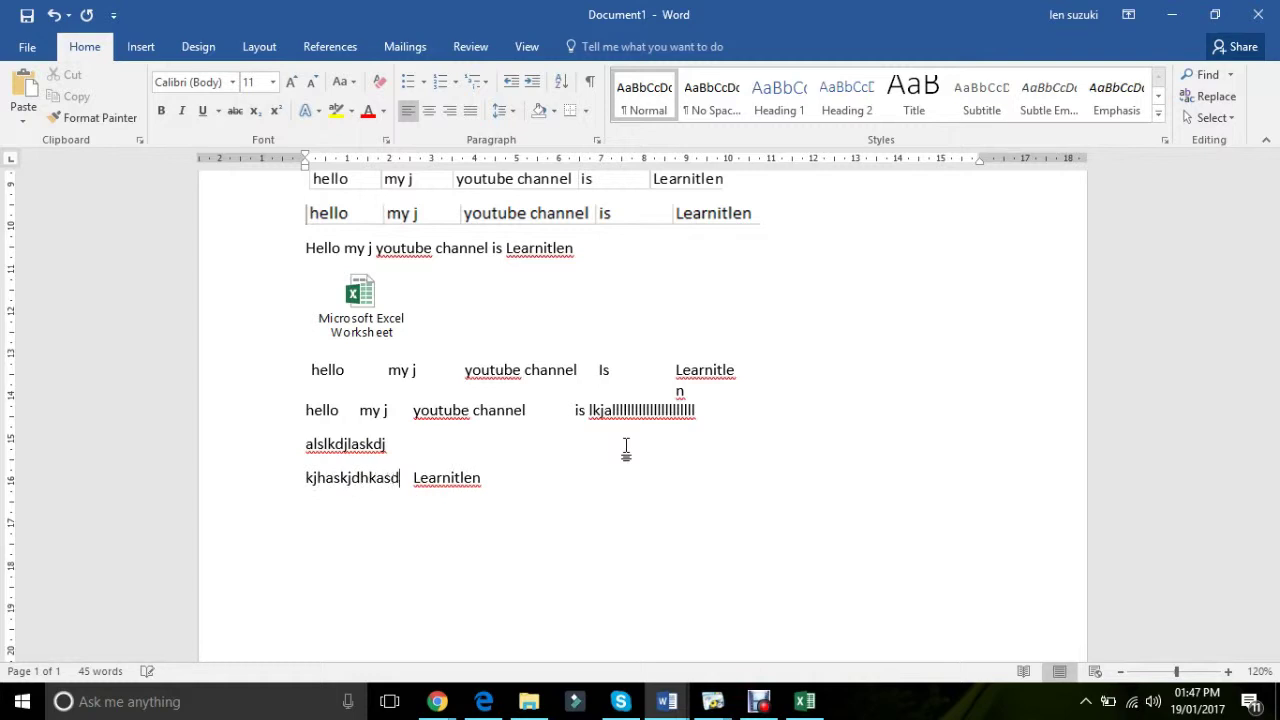
key("Return")
type(",kjasljd")
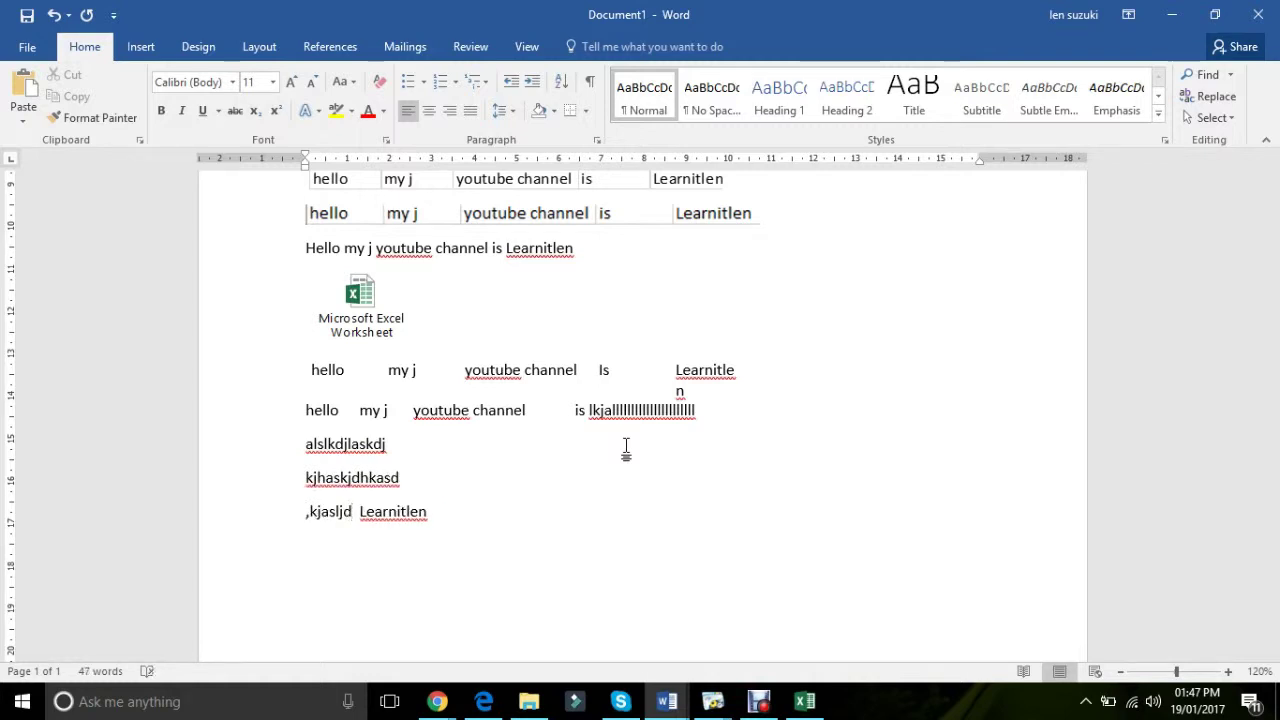
Paste the copied cells as a Bitmap on a new line below the unformatted text and select the resulting picture.
left_click(470, 568)
left_click(23, 112)
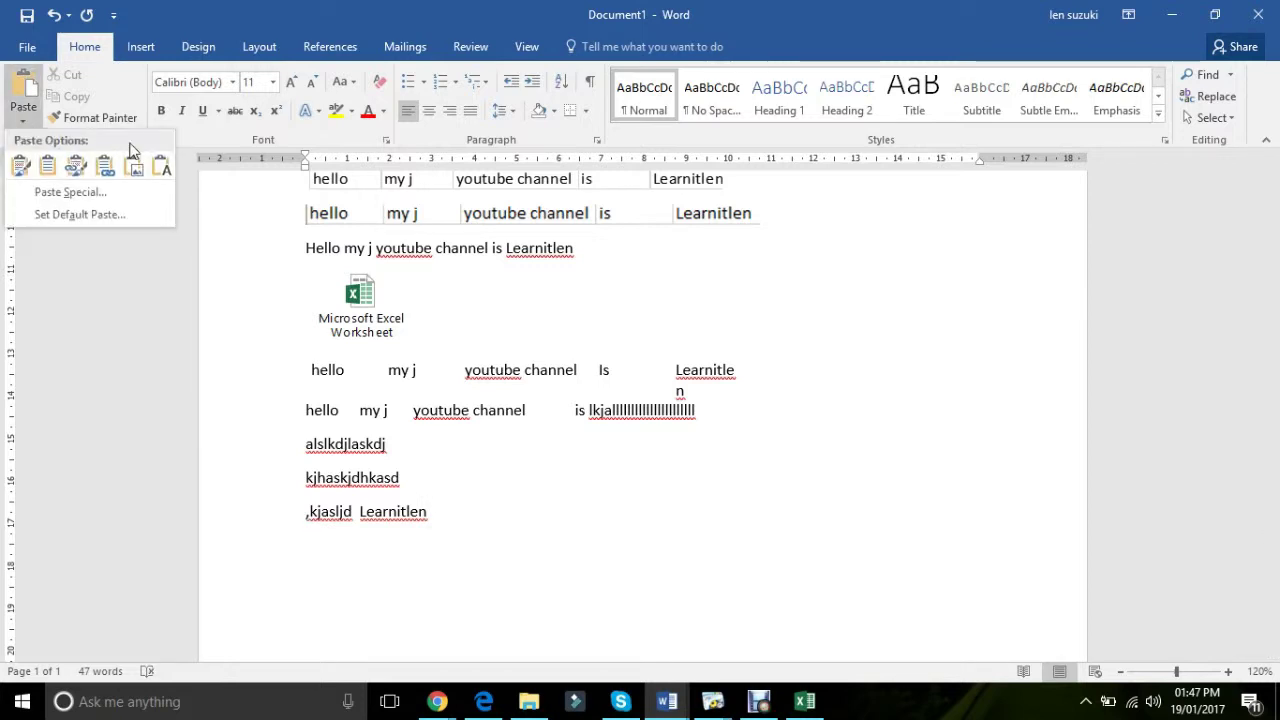
left_click(122, 196)
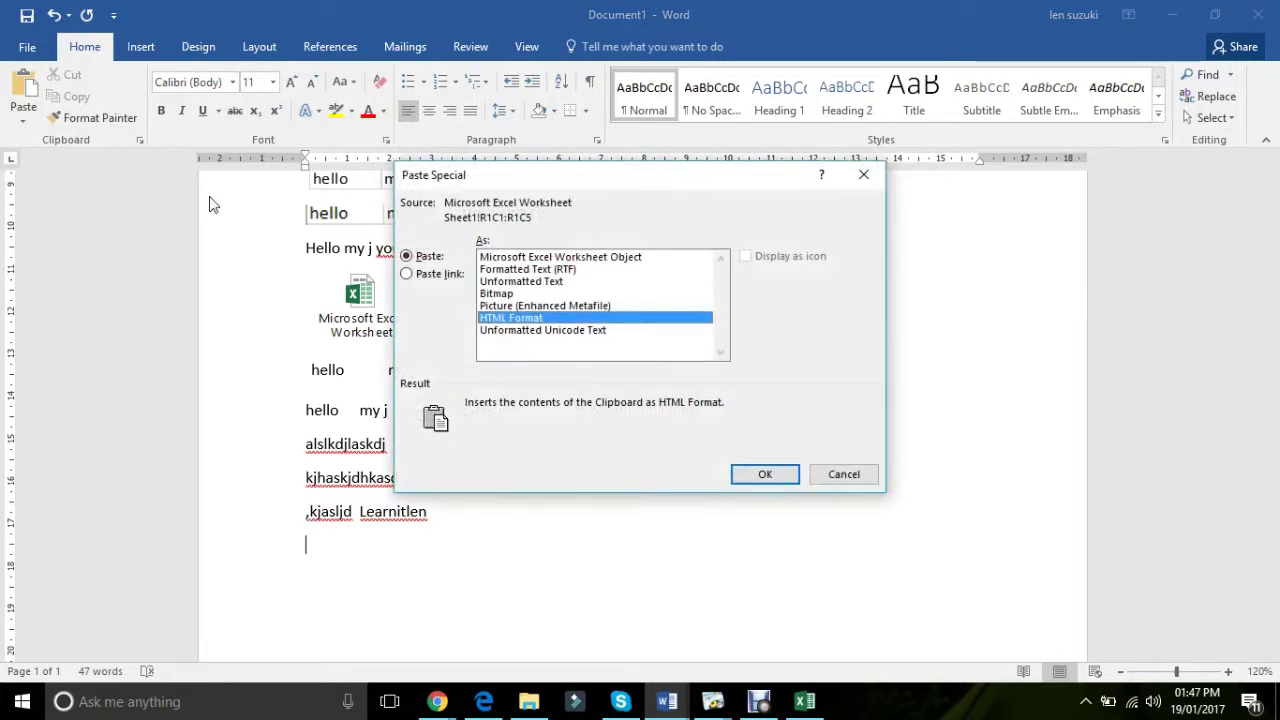
left_click(543, 294)
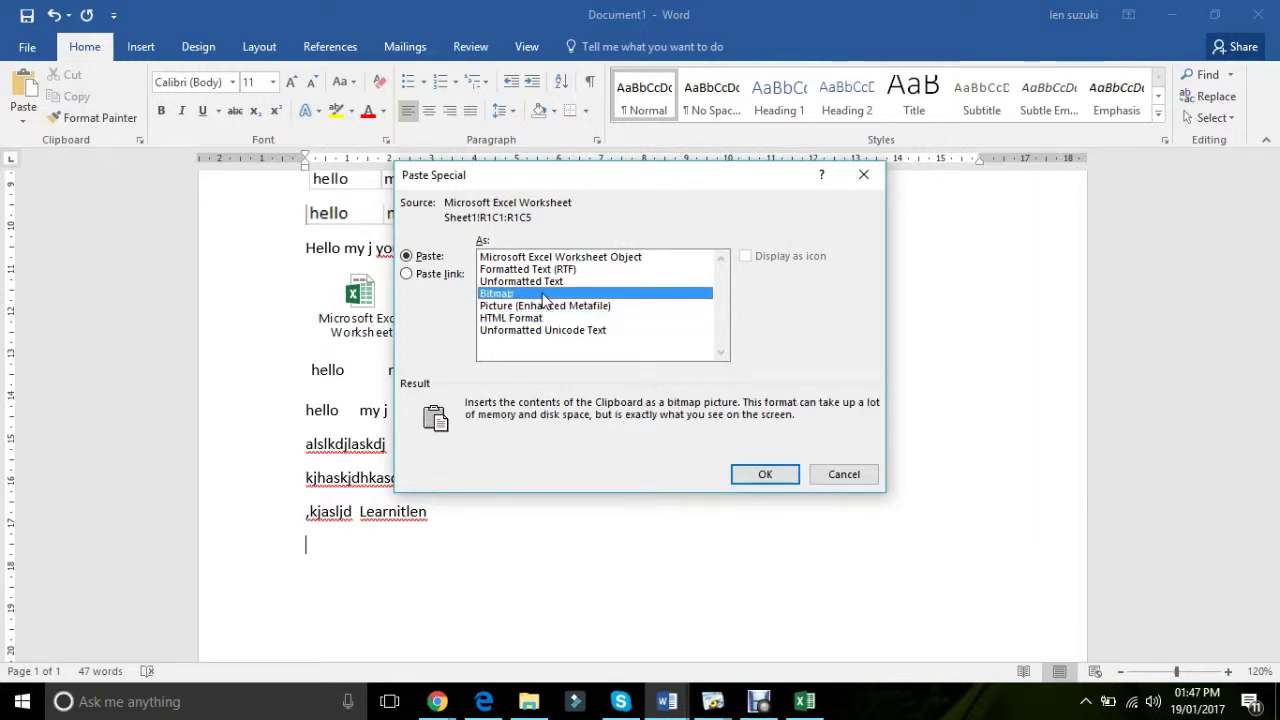
double_click(543, 296)
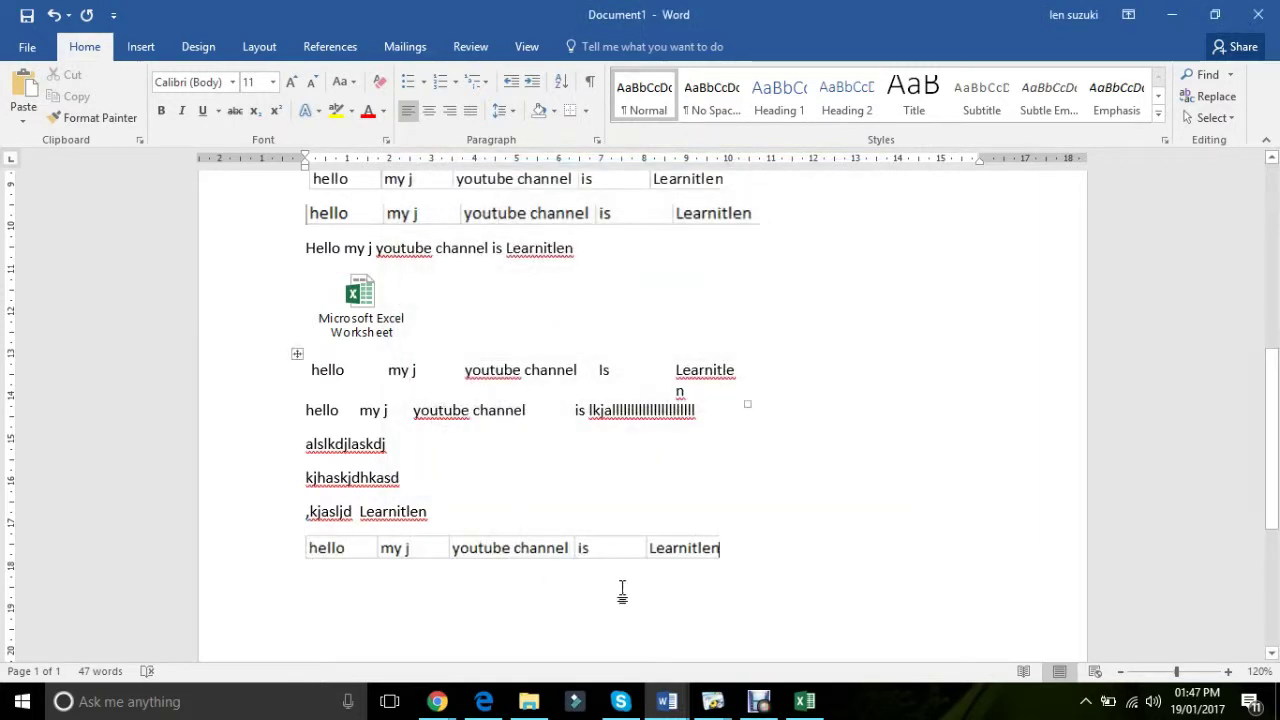
left_click(626, 540)
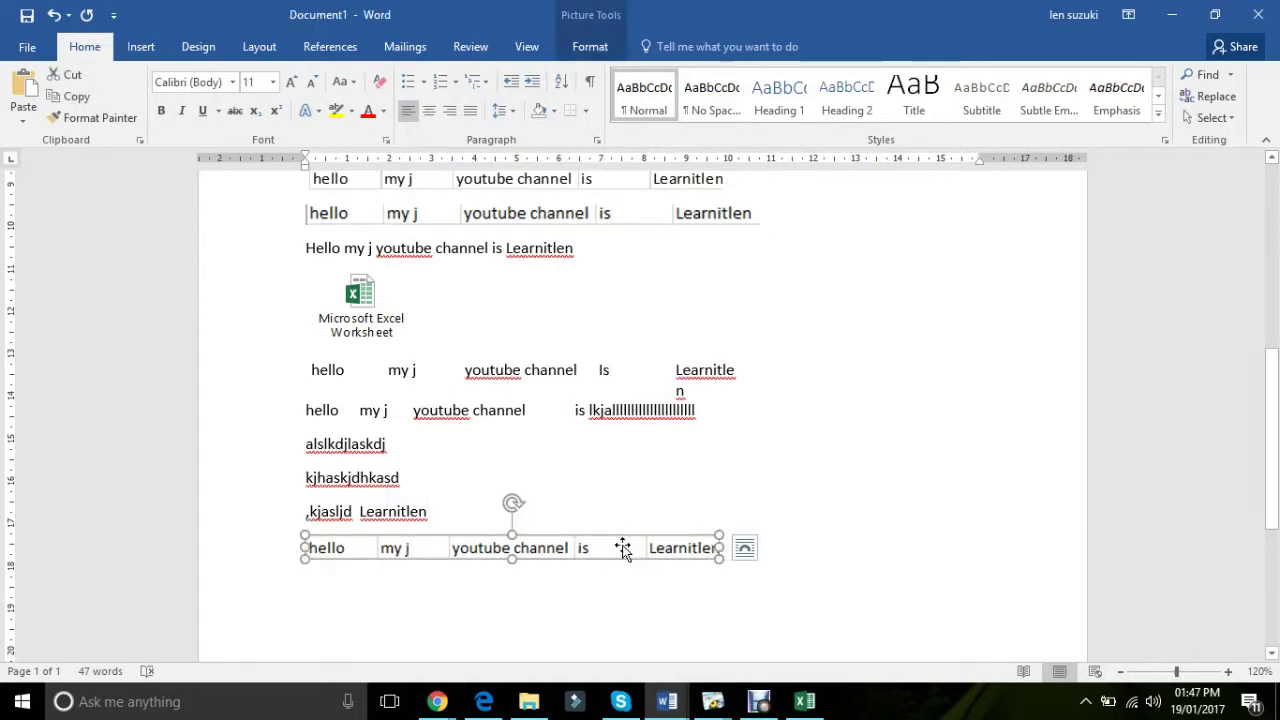
left_click_drag(626, 543, 646, 562)
Paste the copied cells in HTML Format on the line below the bitmap picture.
left_click(798, 582)
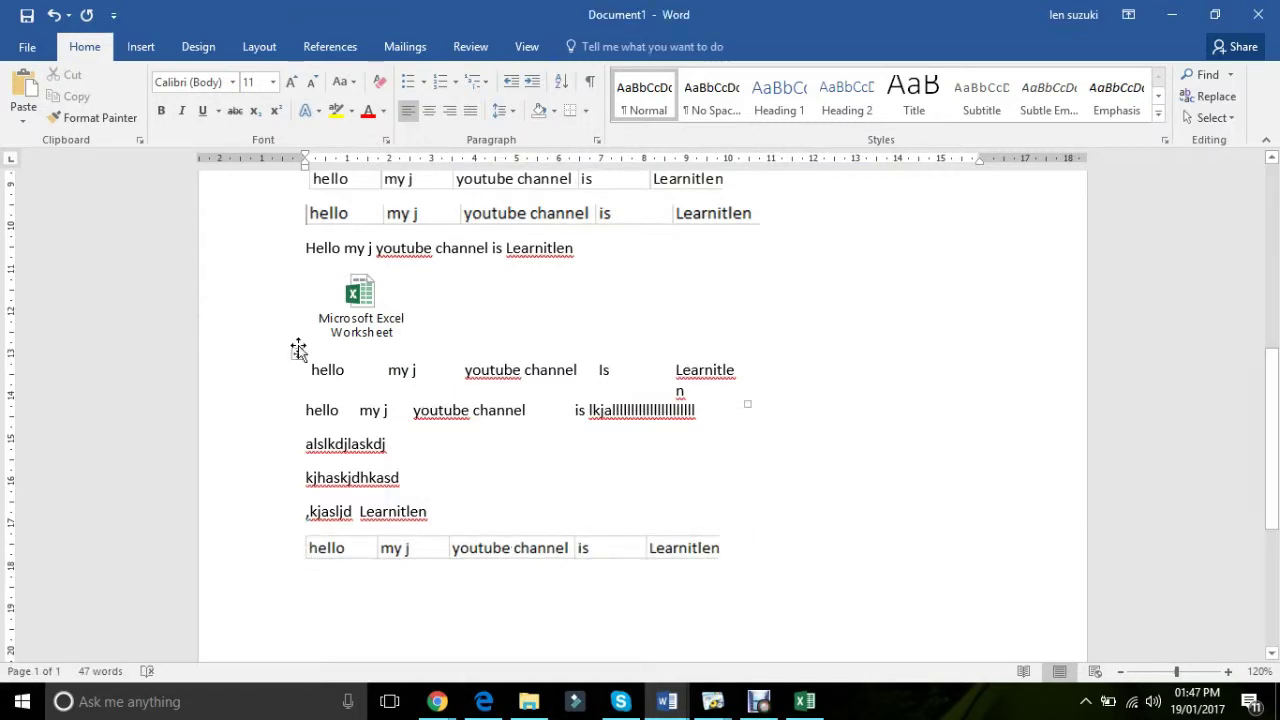
left_click(17, 110)
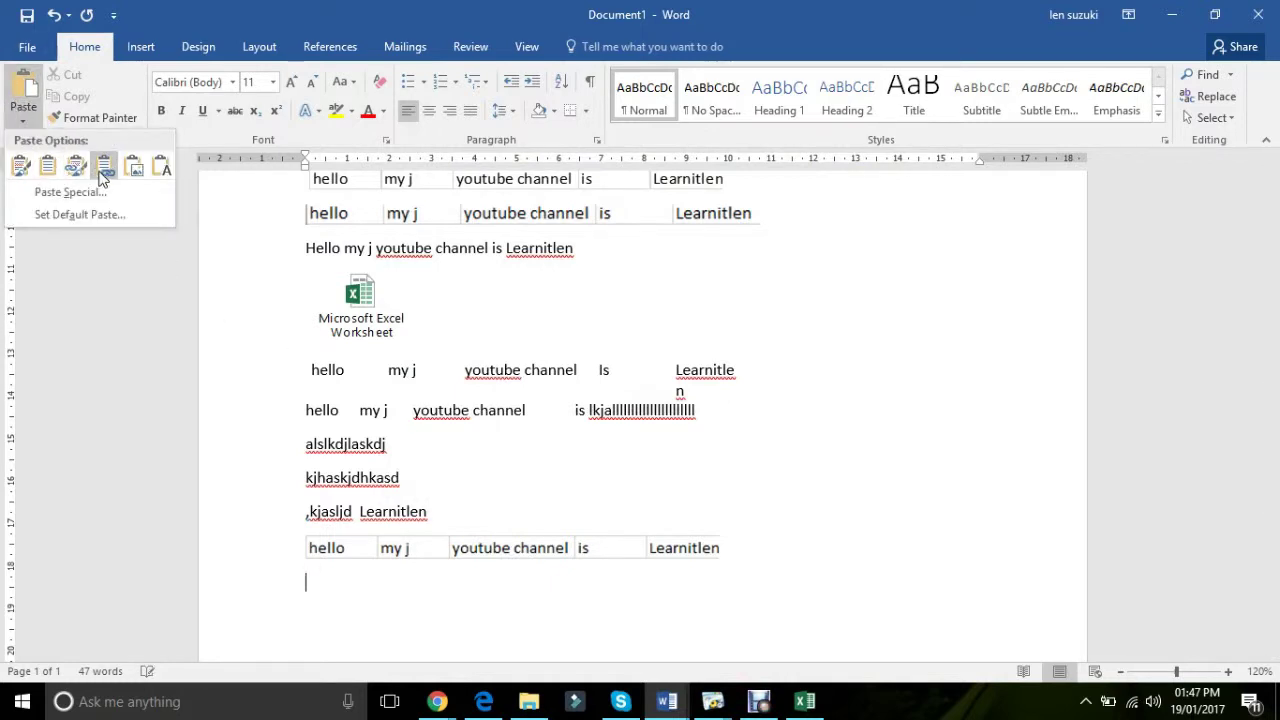
left_click(34, 193)
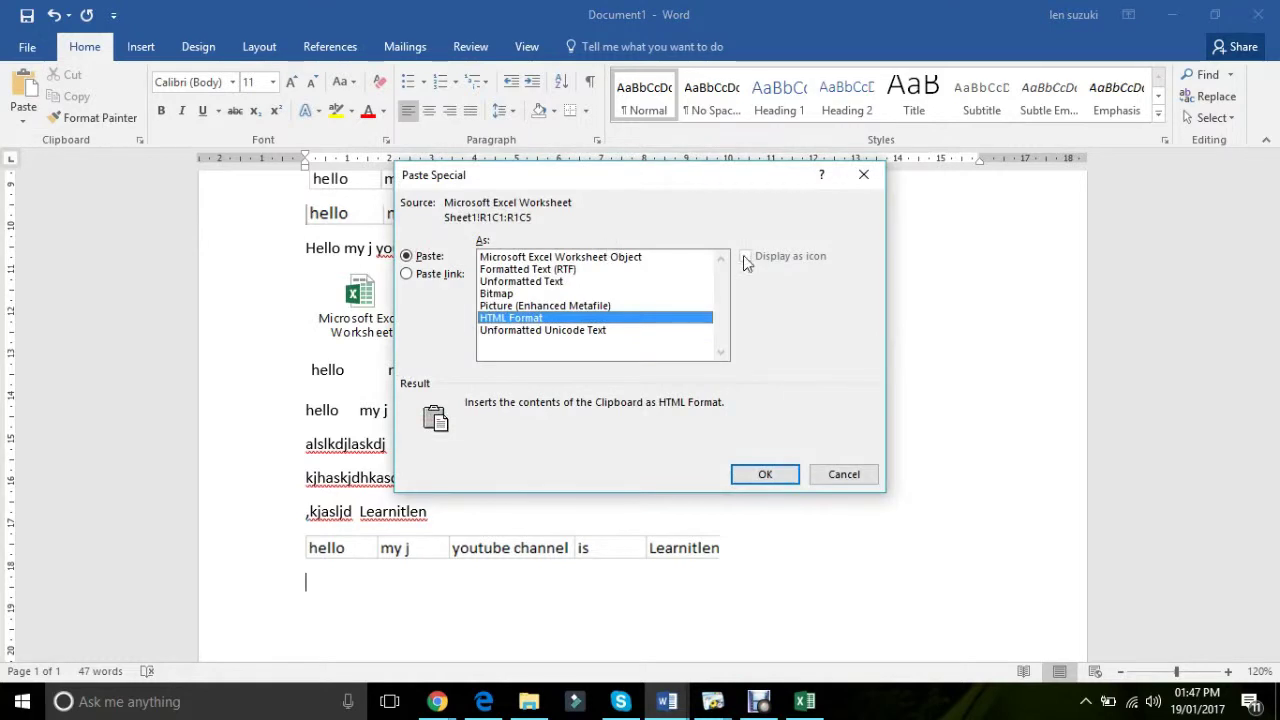
left_click(591, 307)
double_click(585, 318)
Check how the text in the "is" and "Learnitlen" cells of the HTML table can be selected and edited.
left_click(680, 598)
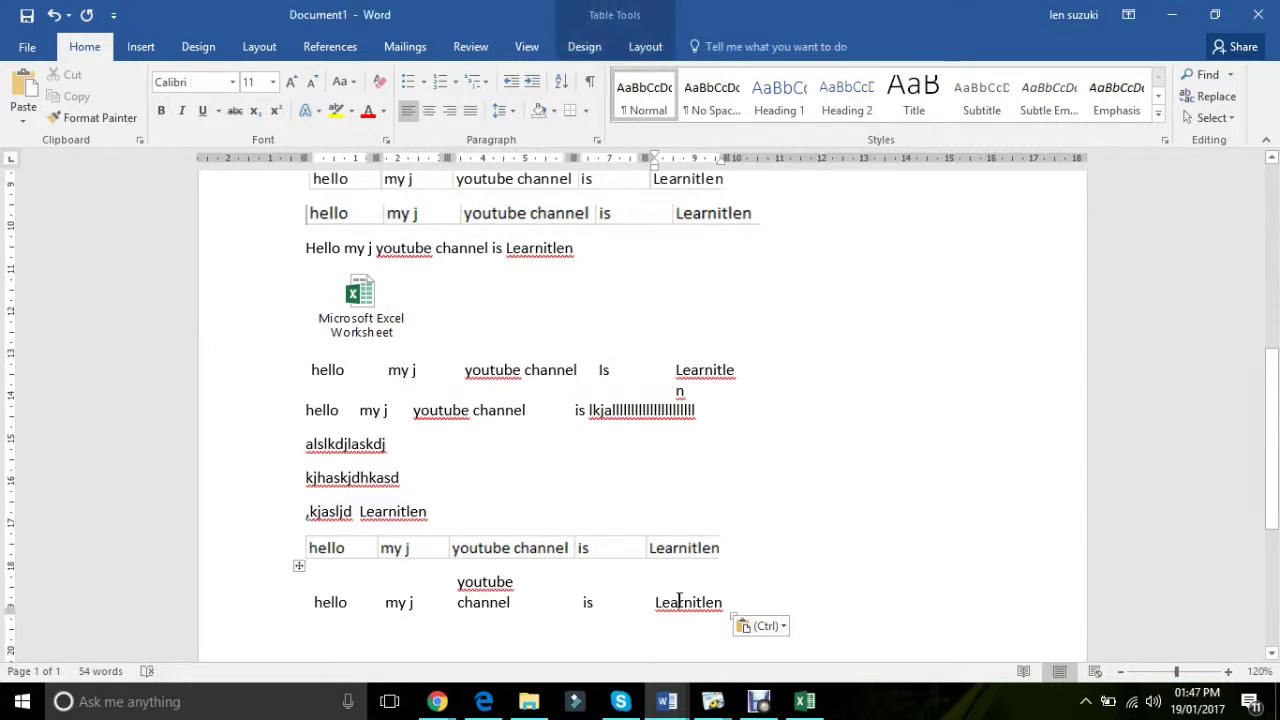
double_click(678, 602)
left_click(733, 603)
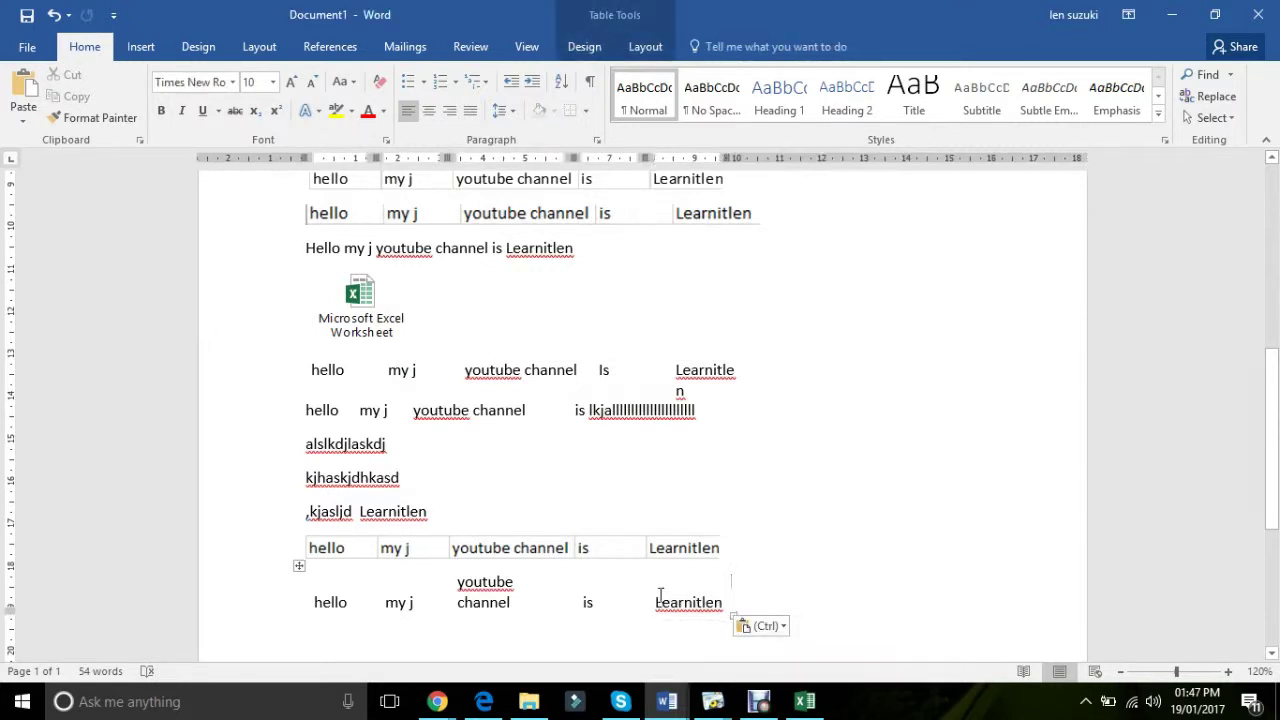
left_click(643, 603)
left_click(617, 604)
left_click(670, 606)
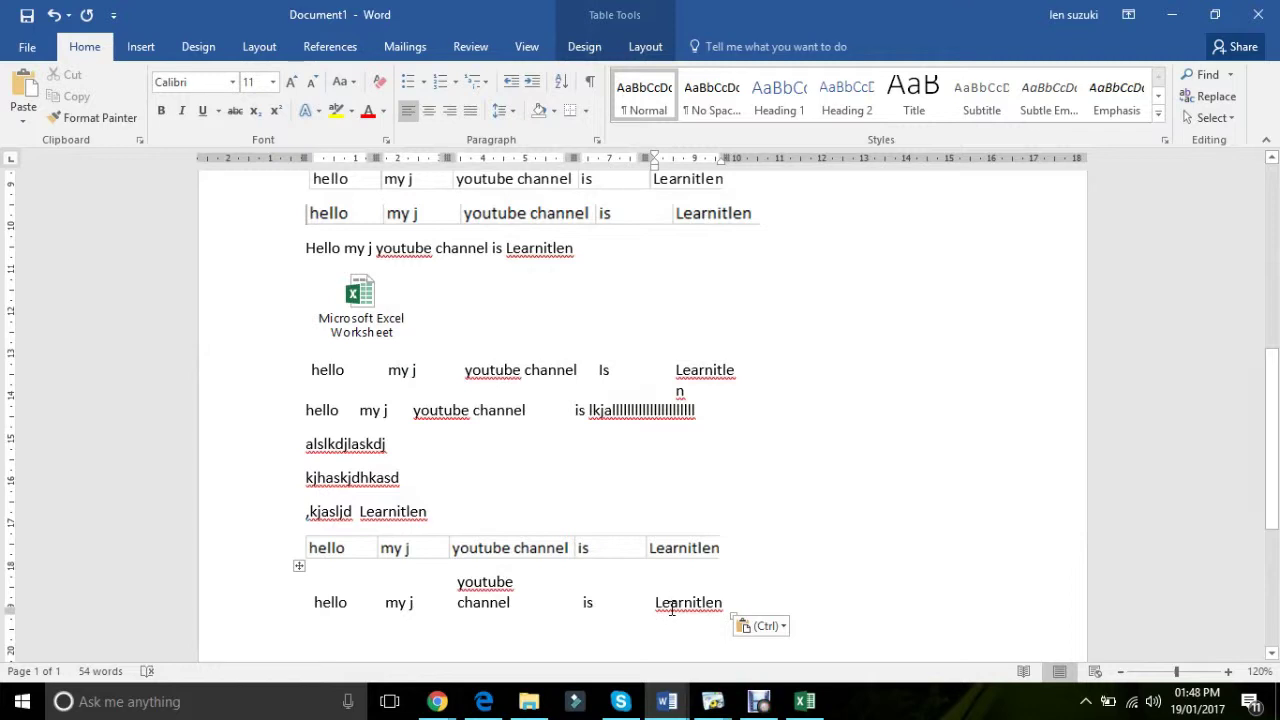
Place the cursor below the HTML table, and copy the link address of the "How to Make a Book or Novel Template" video in Chrome.
left_click_drag(1270, 520, 1265, 568)
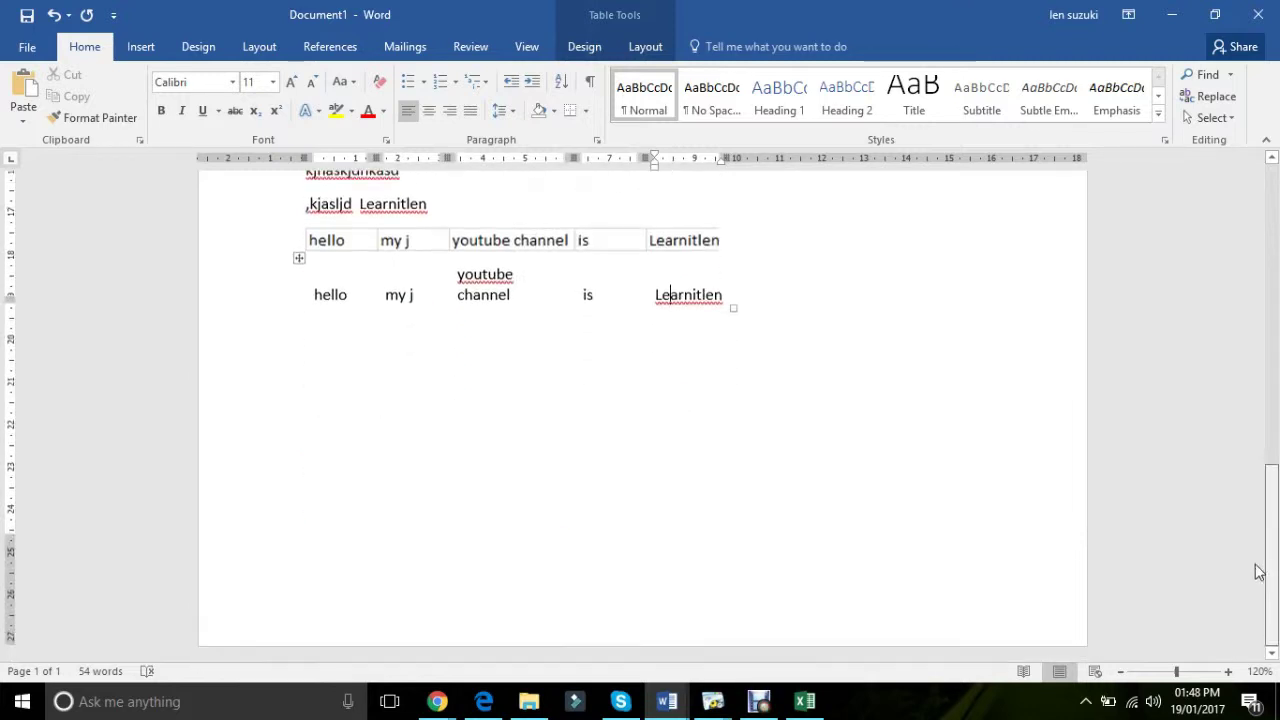
left_click(731, 394)
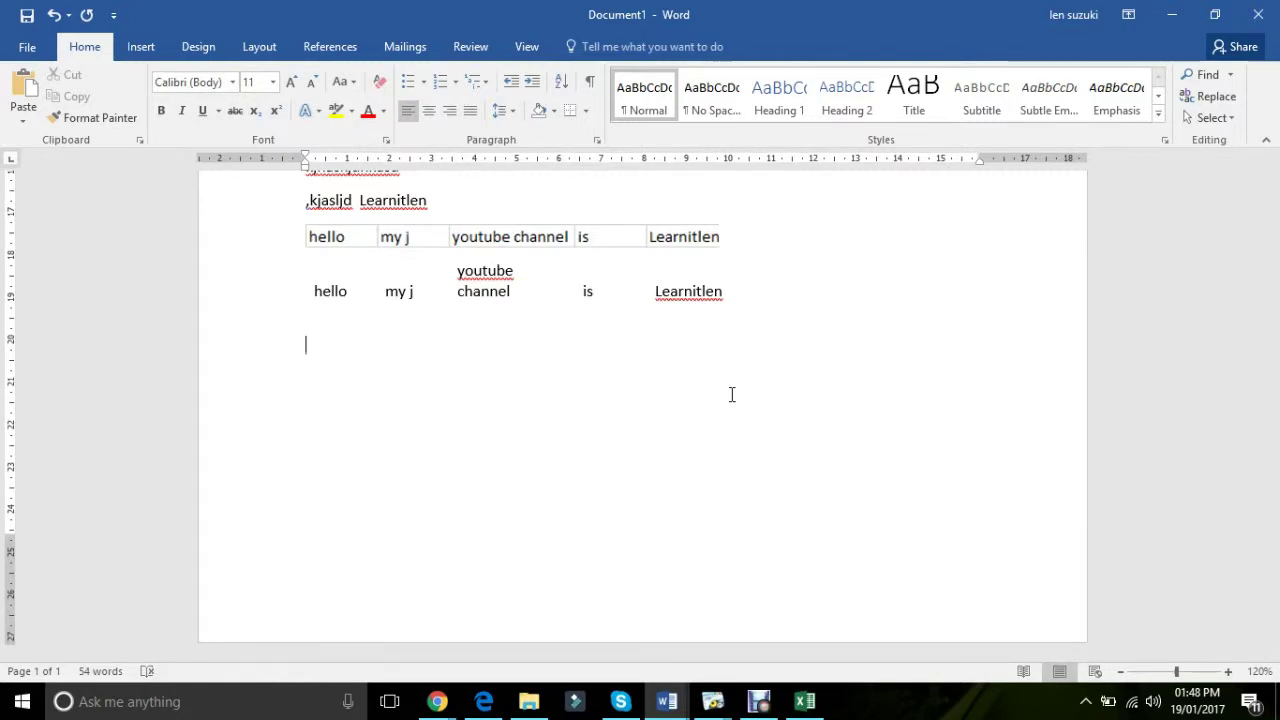
left_click(440, 703)
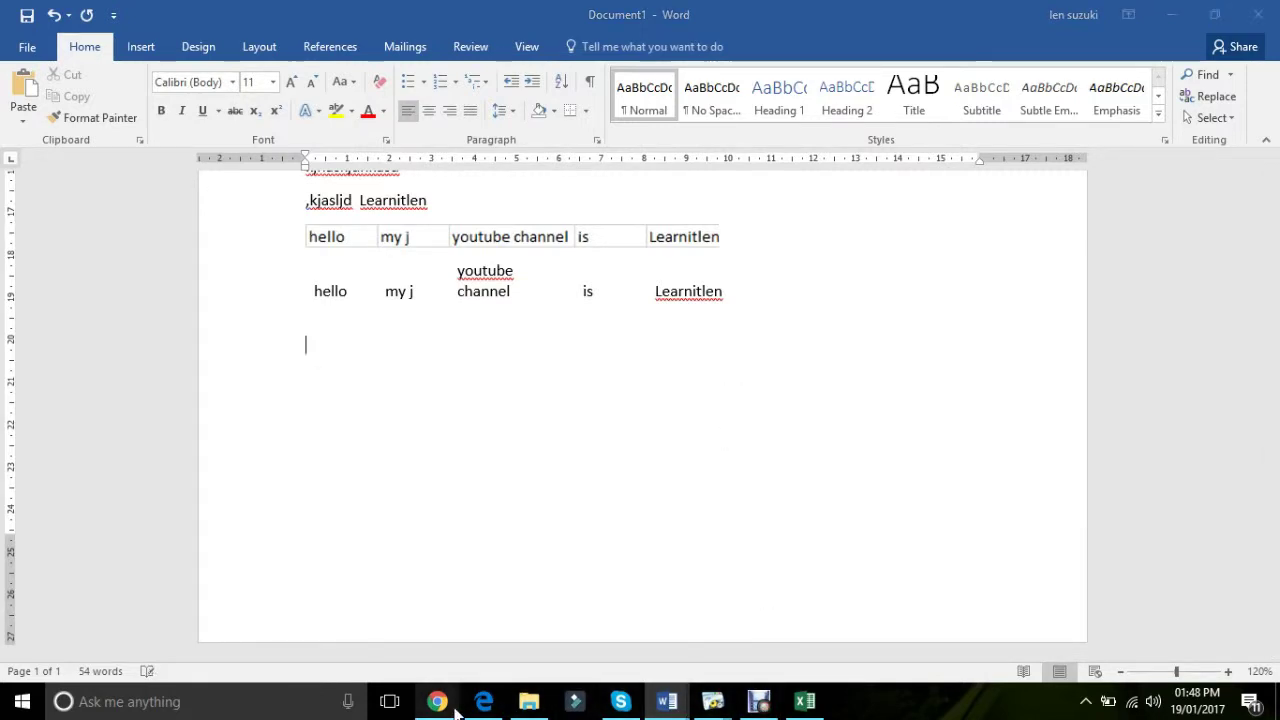
left_click(693, 620)
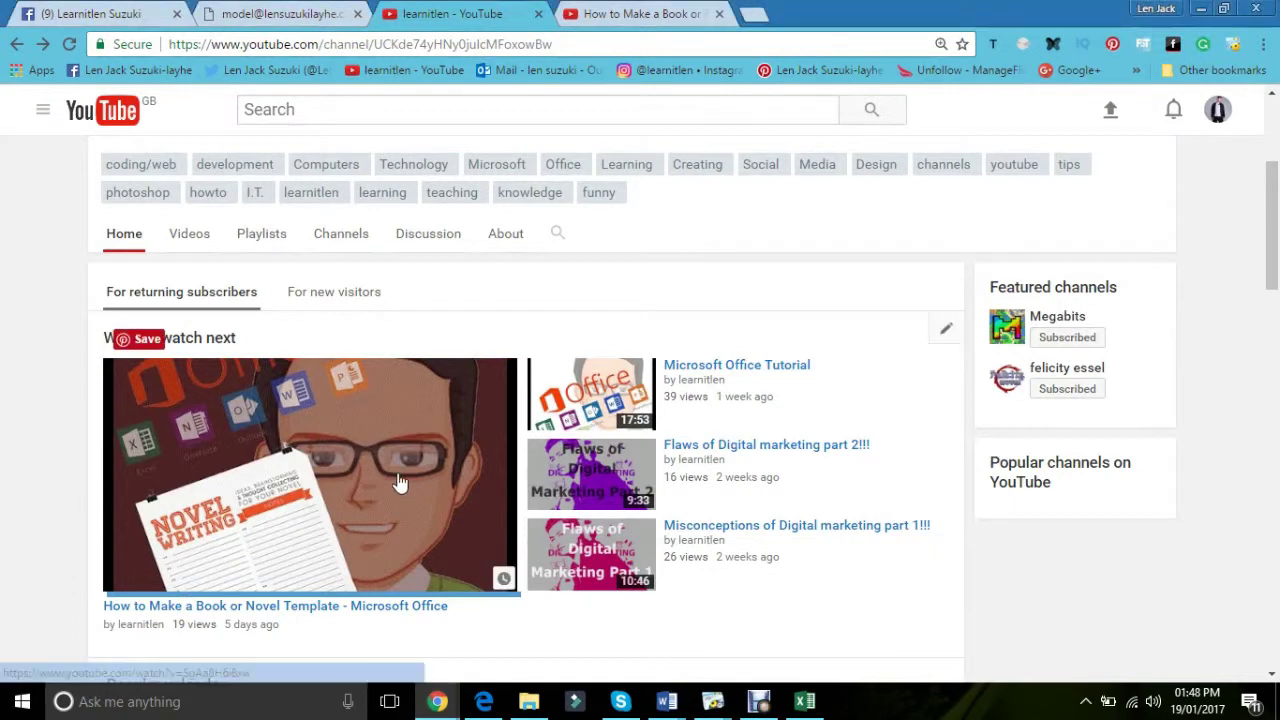
right_click(398, 483)
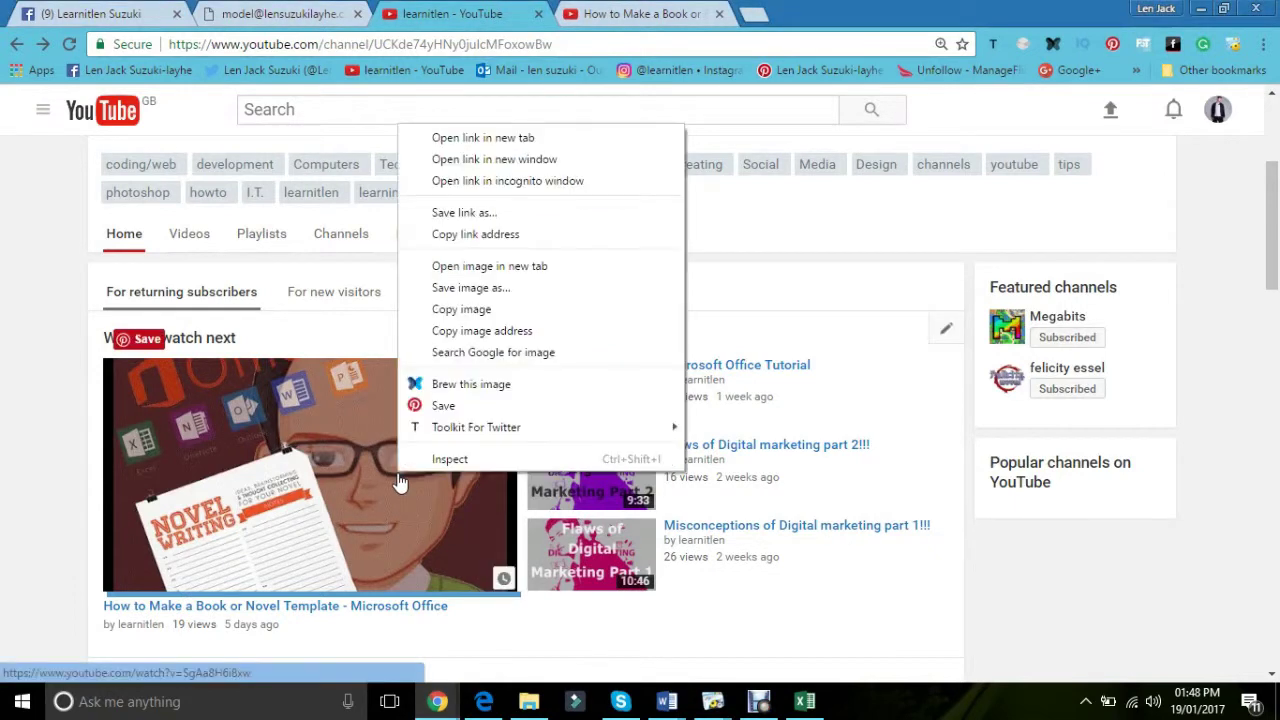
left_click(502, 244)
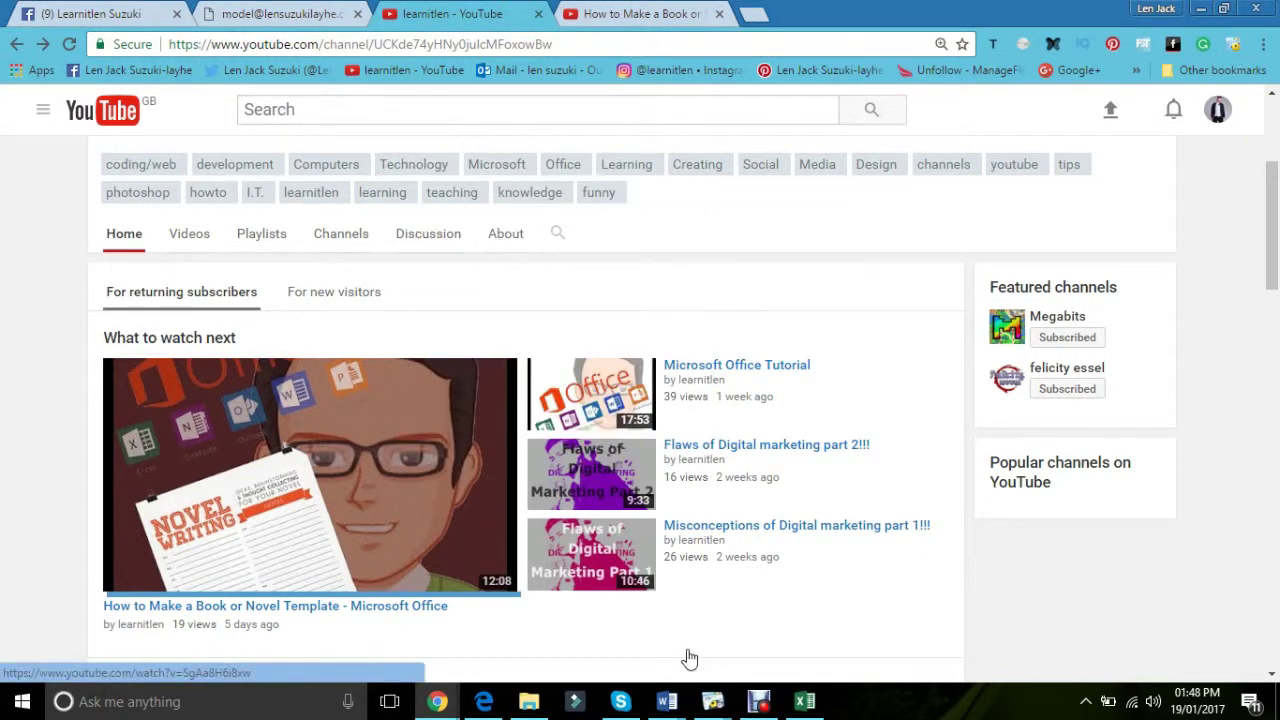
Return to Document1 in Word and paste the copied video link below the HTML table.
mouse_move(664, 702)
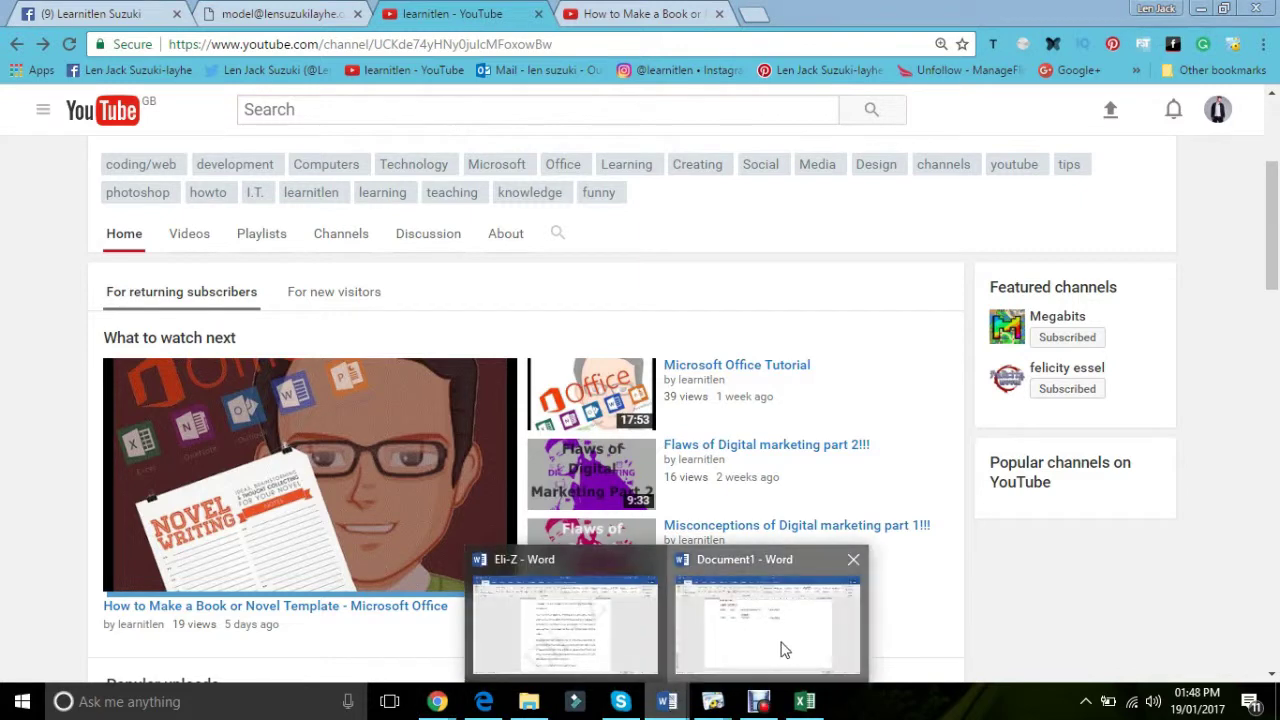
left_click(786, 649)
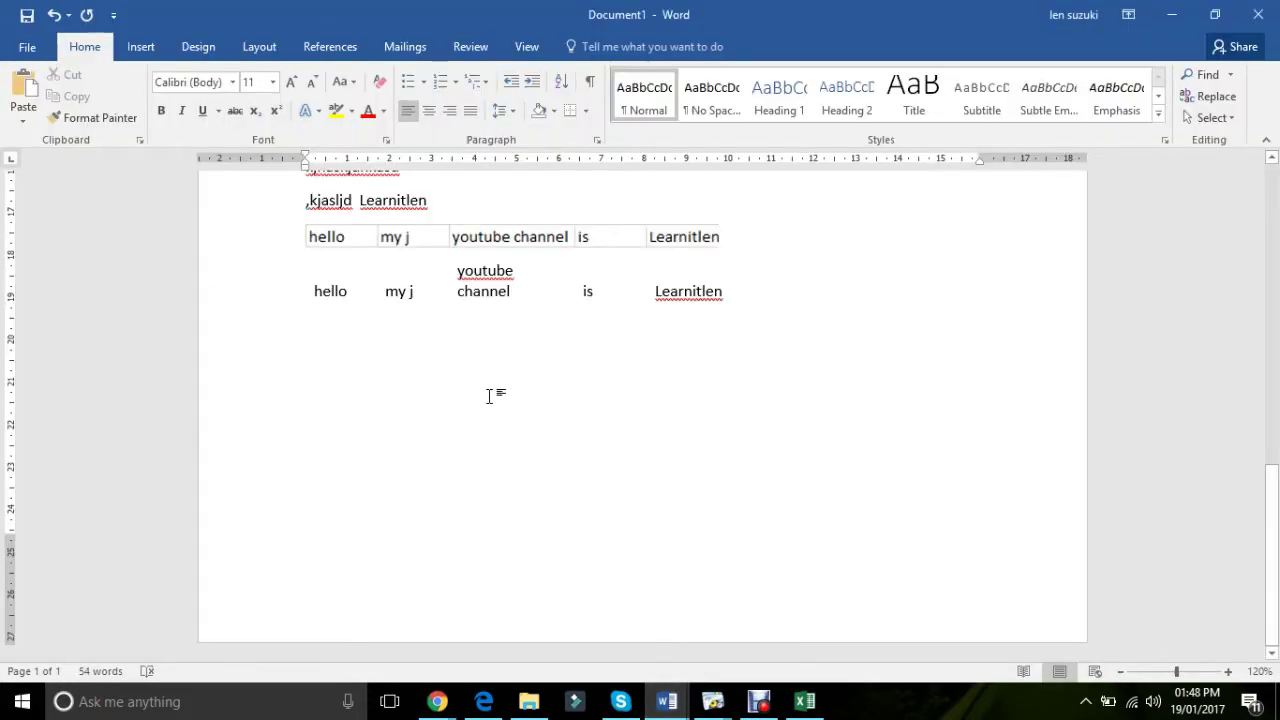
key("ctrl+v")
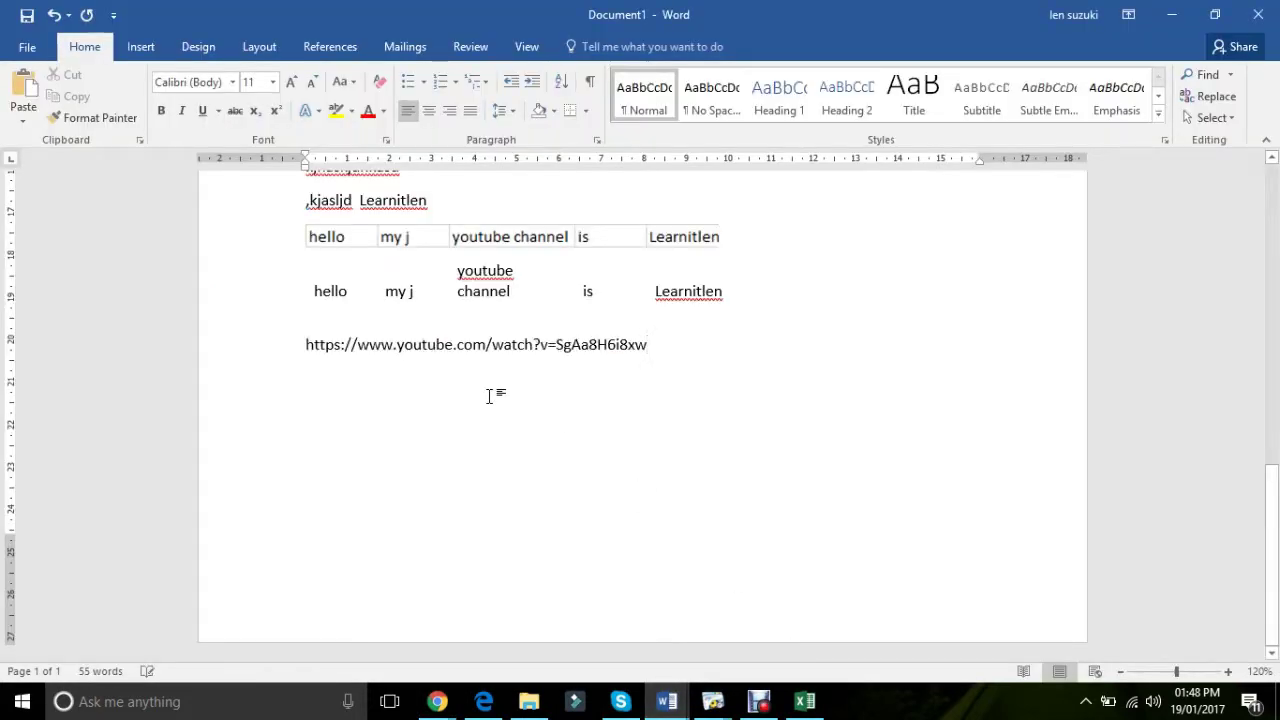
Select the pasted link in the document and open the same address in Chrome's "How to Make a Book or Novel Template" tab.
left_click_drag(653, 345, 304, 349)
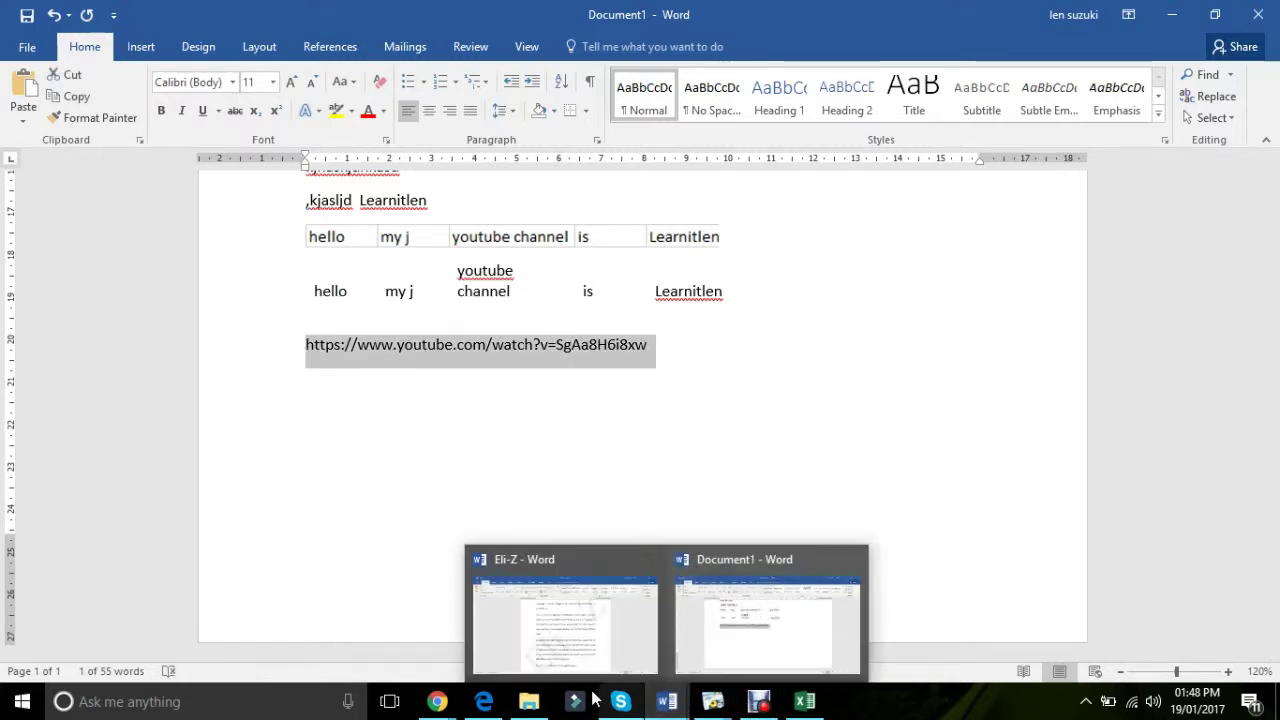
mouse_move(437, 703)
left_click(710, 640)
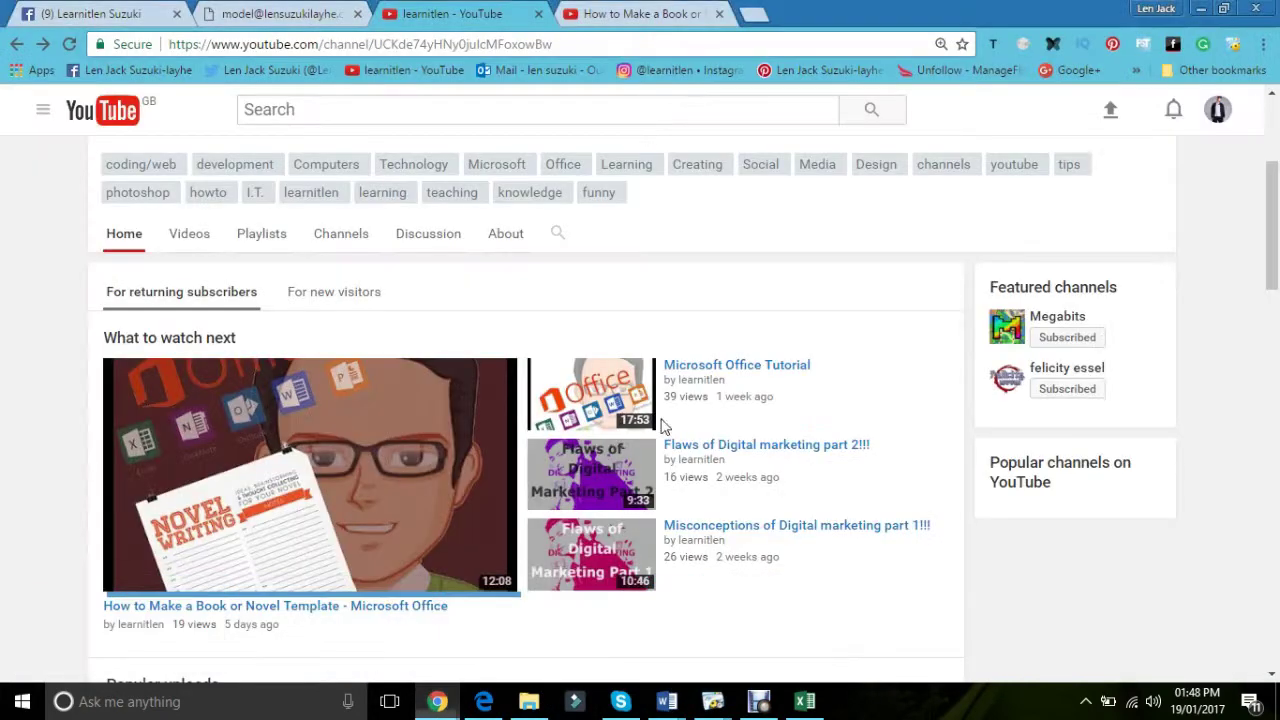
left_click(630, 14)
left_click(579, 44)
key("ctrl+v")
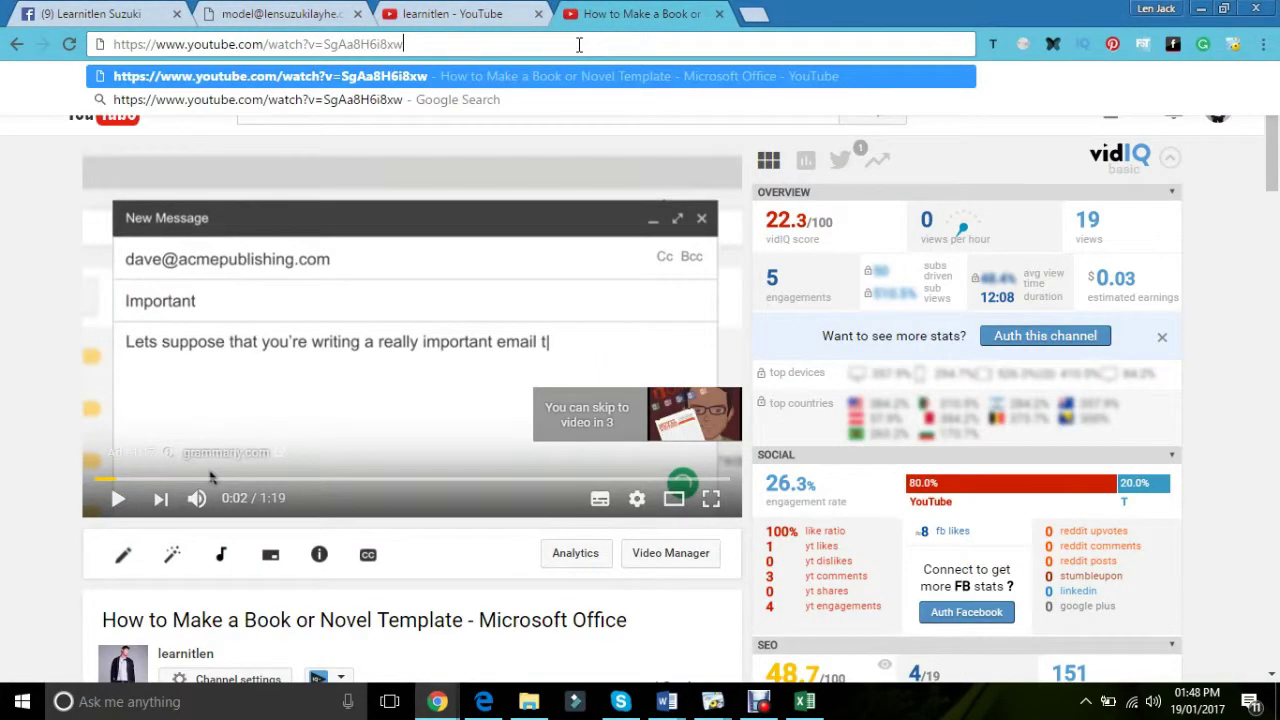
key("Return")
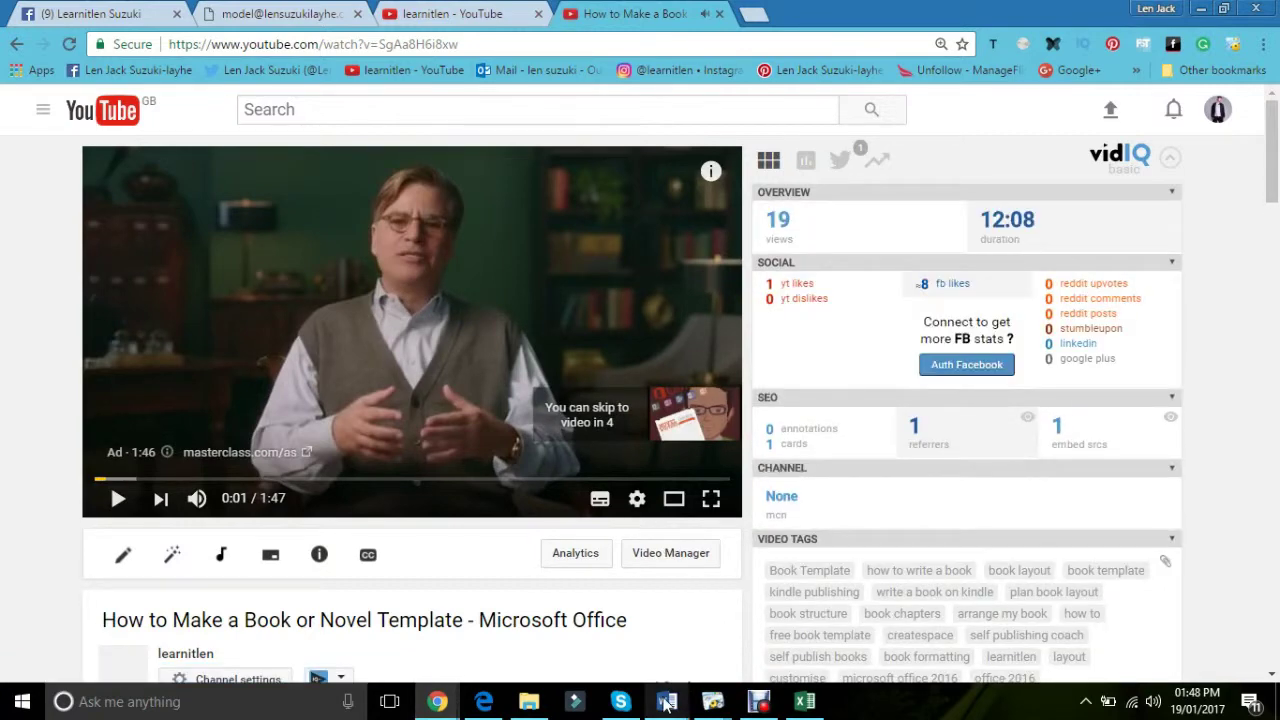
Copy the thumbnail image of the "How to Make a Book or Novel Template" video from the learnitlen channel page in Chrome.
mouse_move(666, 703)
left_click(746, 654)
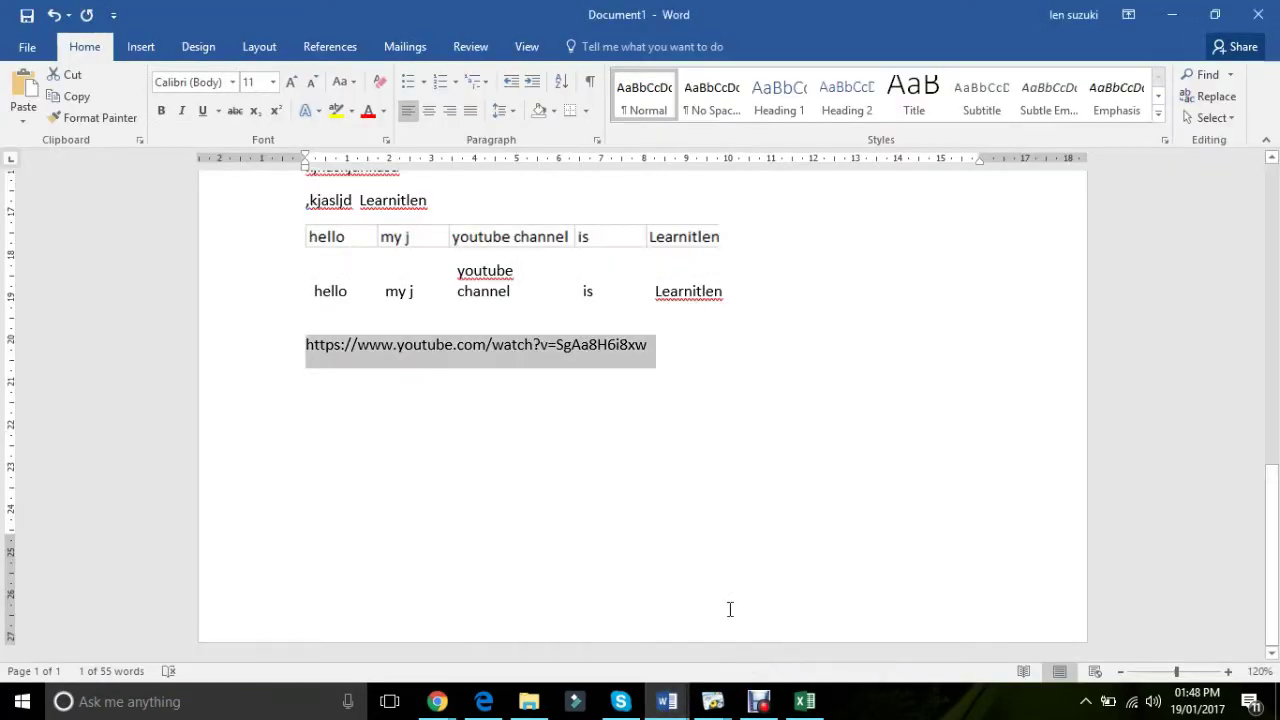
mouse_move(437, 700)
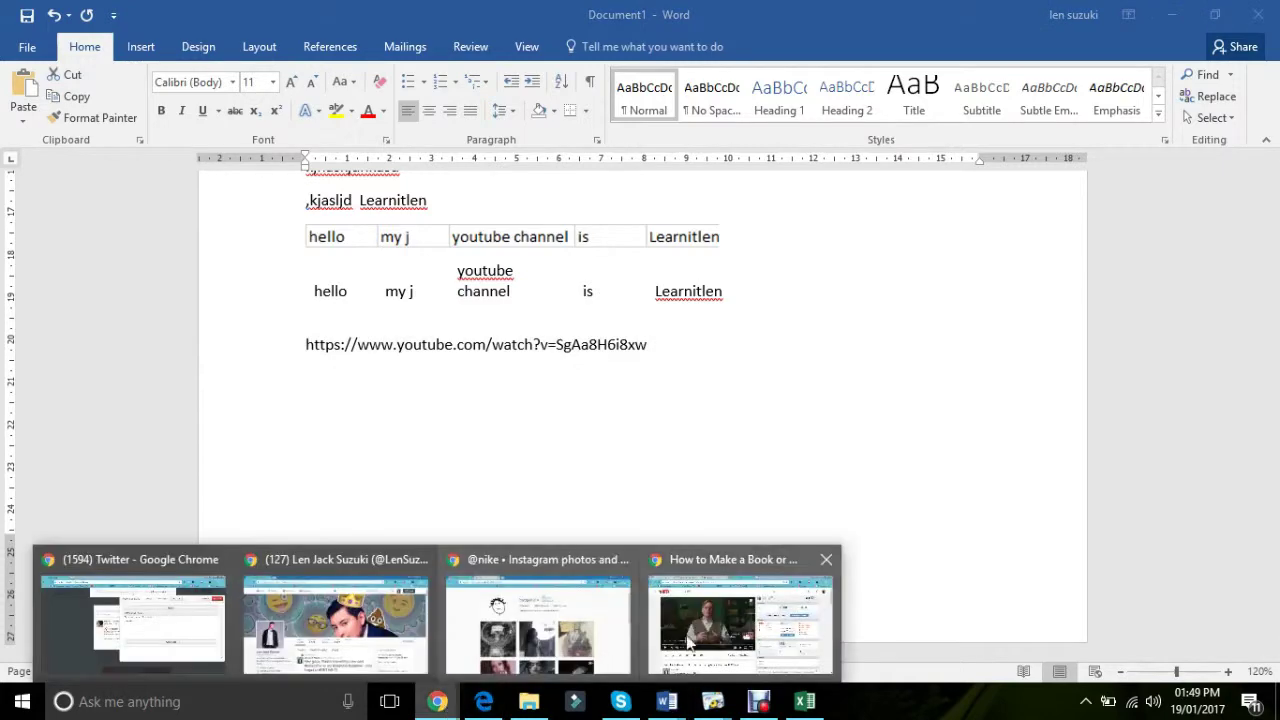
mouse_move(693, 643)
left_click(735, 625)
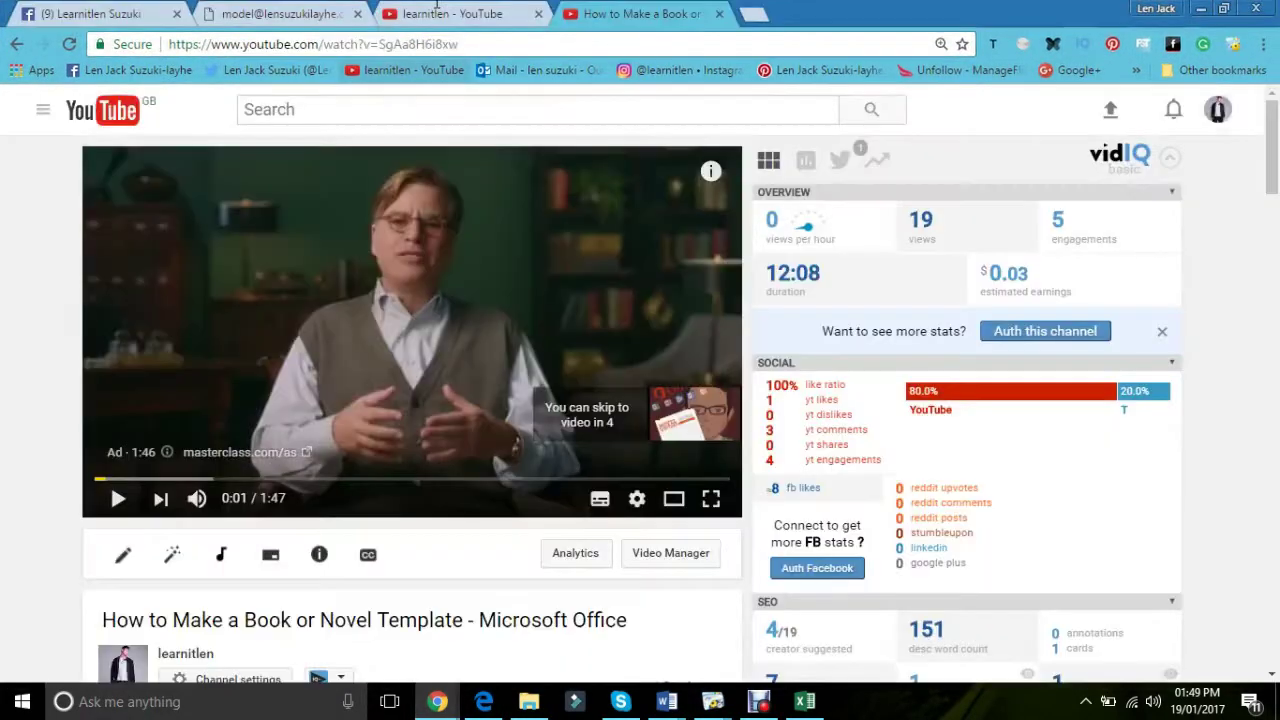
left_click(440, 10)
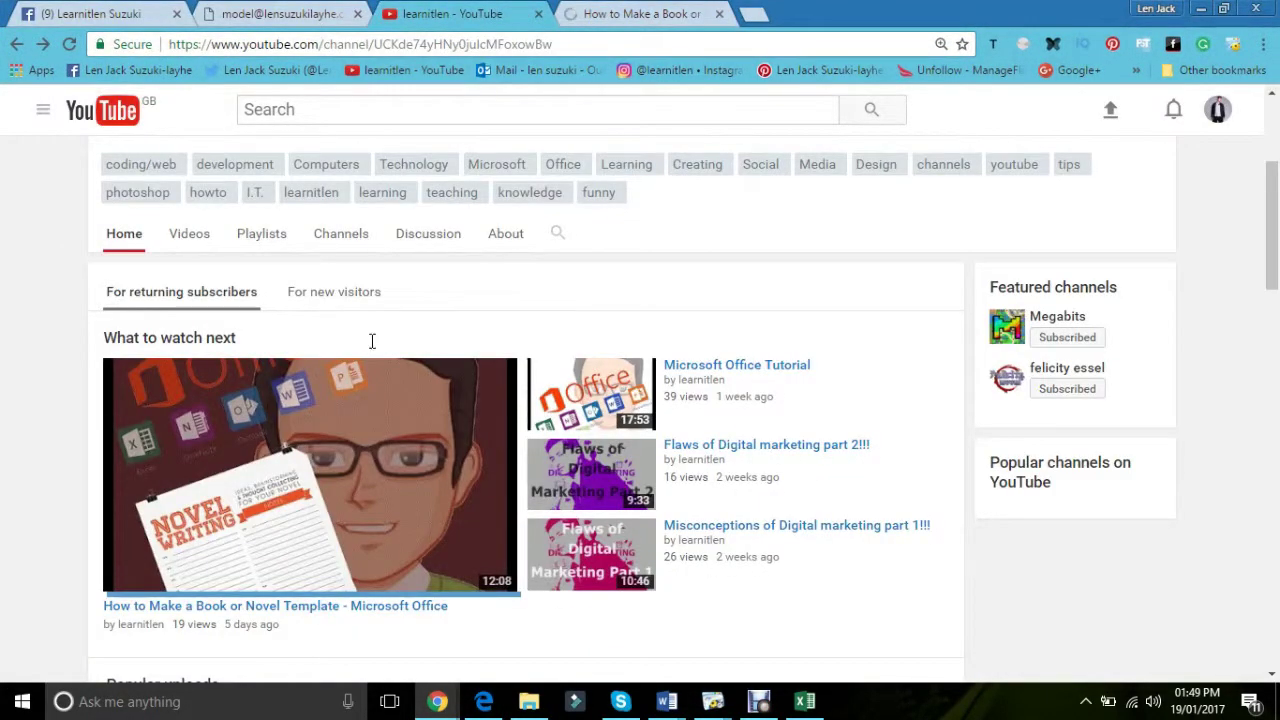
right_click(371, 384)
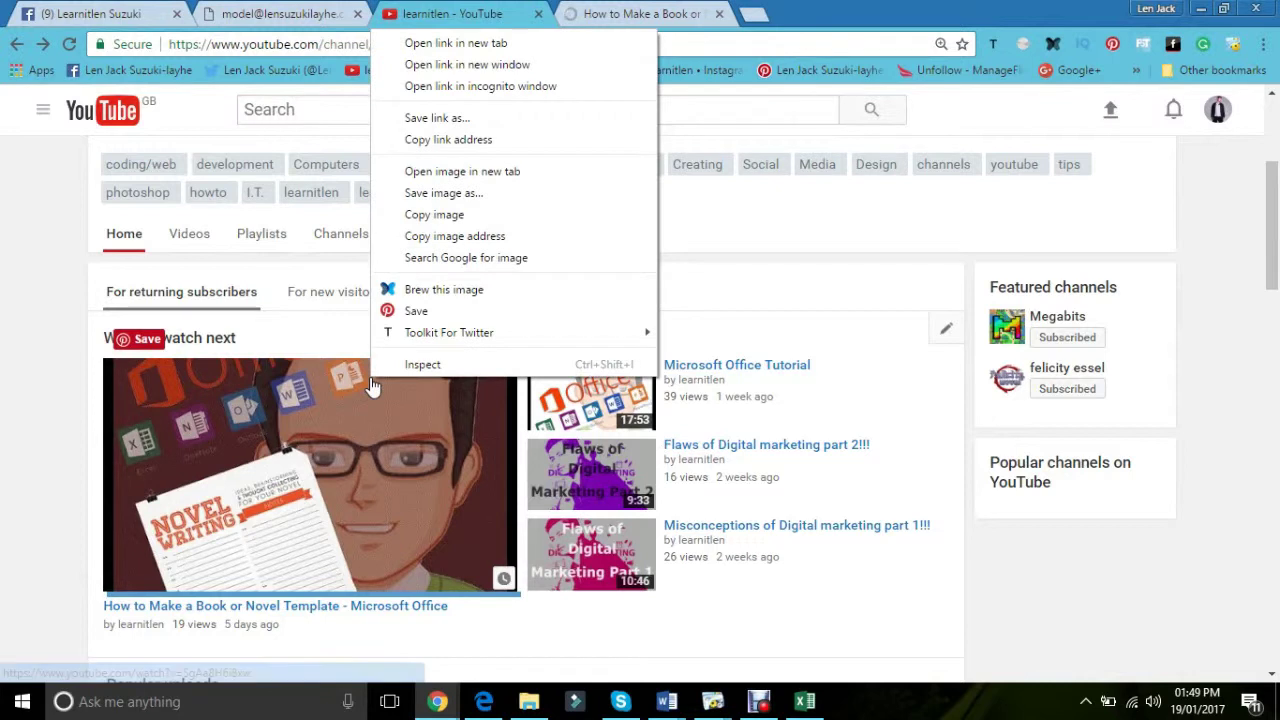
left_click(599, 214)
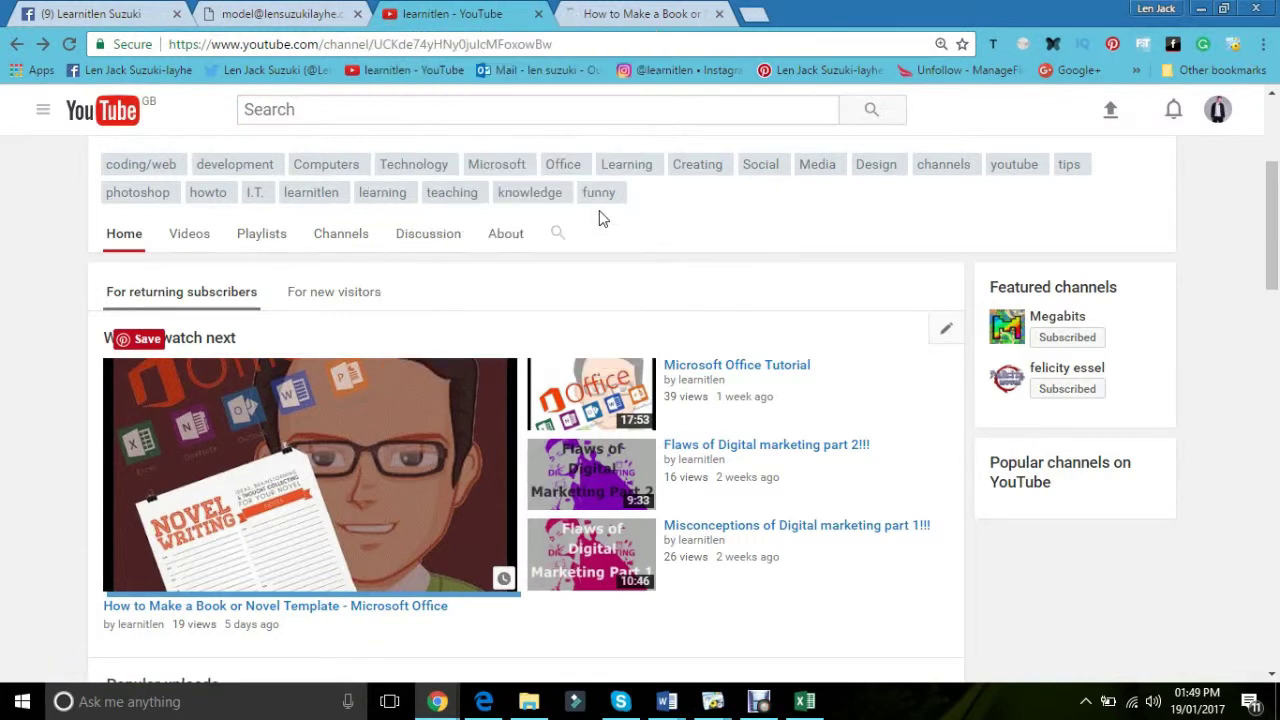
Return to Document1 in Word, paste the thumbnail on a new line below the video link, and select the picture.
mouse_move(667, 701)
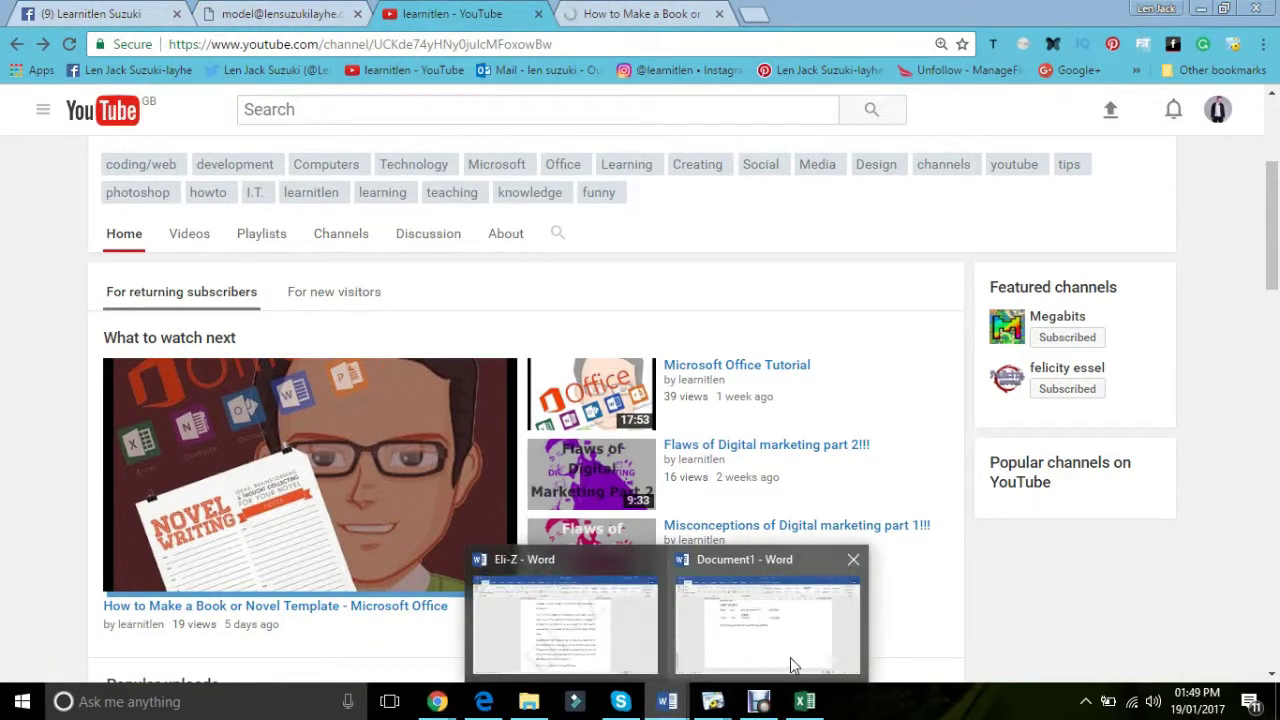
left_click(791, 664)
left_click(732, 344)
key("Return")
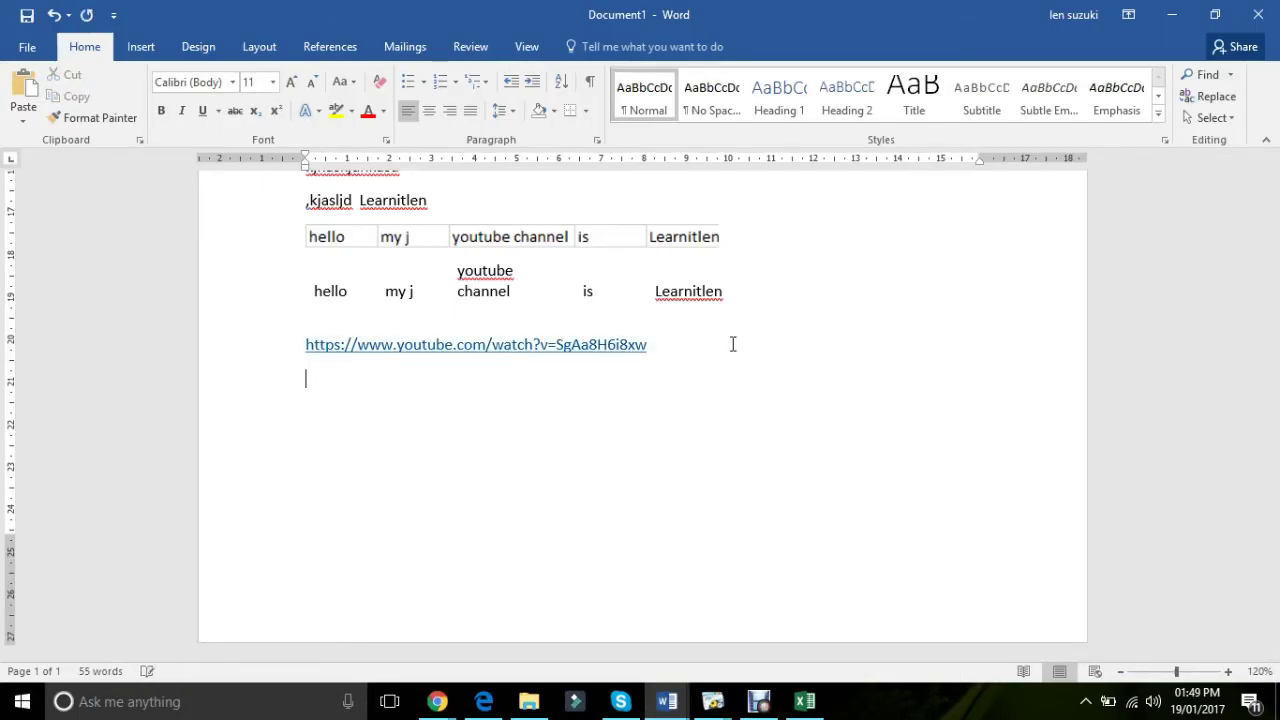
key("ctrl+v")
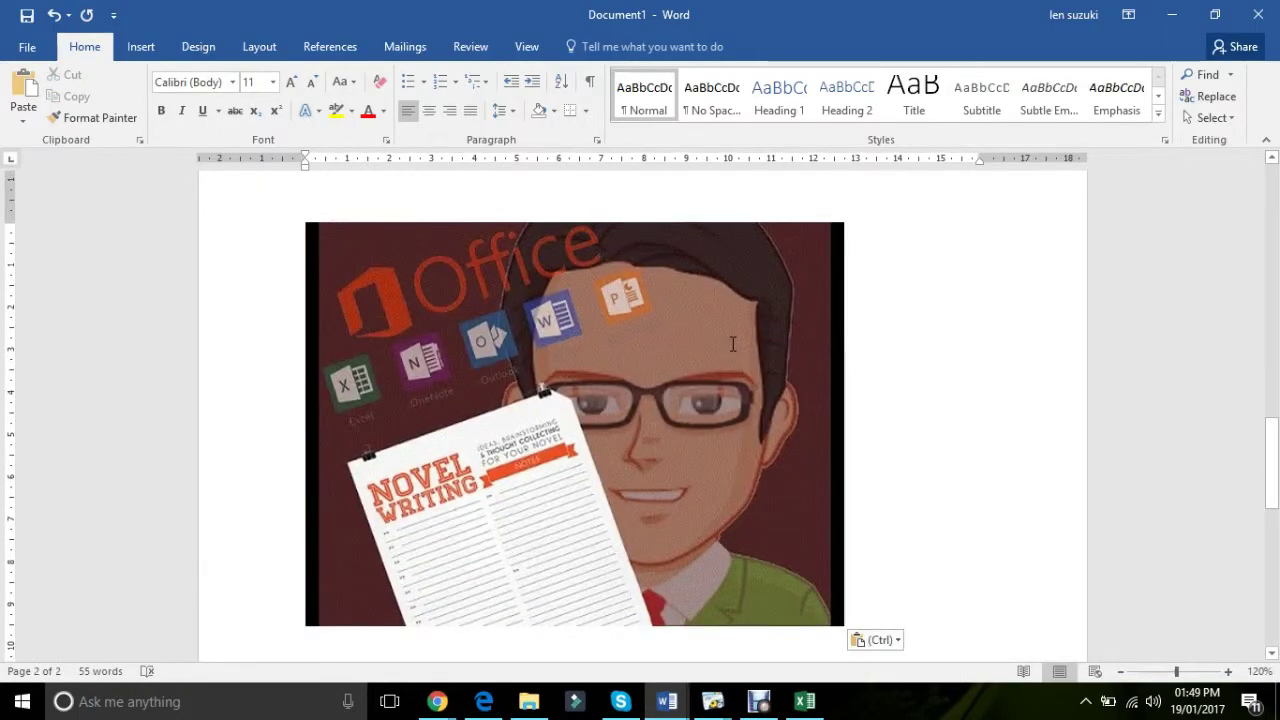
left_click(732, 344)
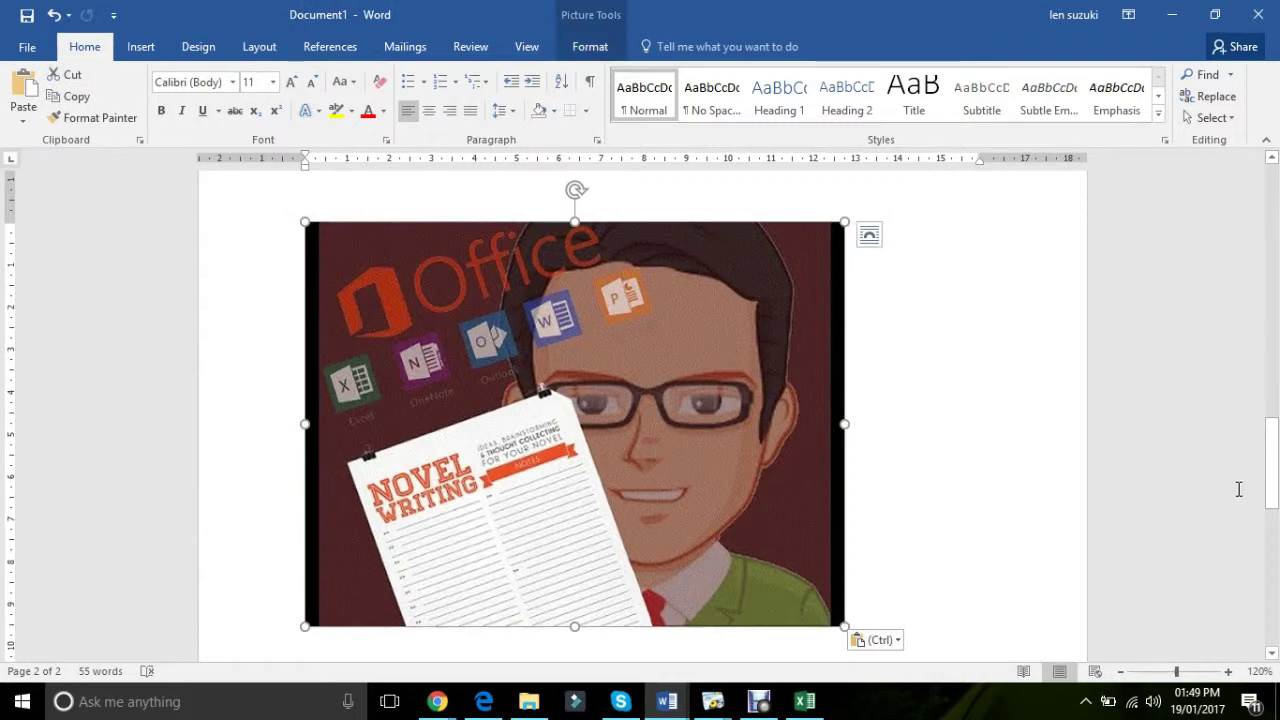
Follow the YouTube hyperlink in the document, and close both YouTube tabs in Edge.
left_click_drag(1272, 478, 1274, 363)
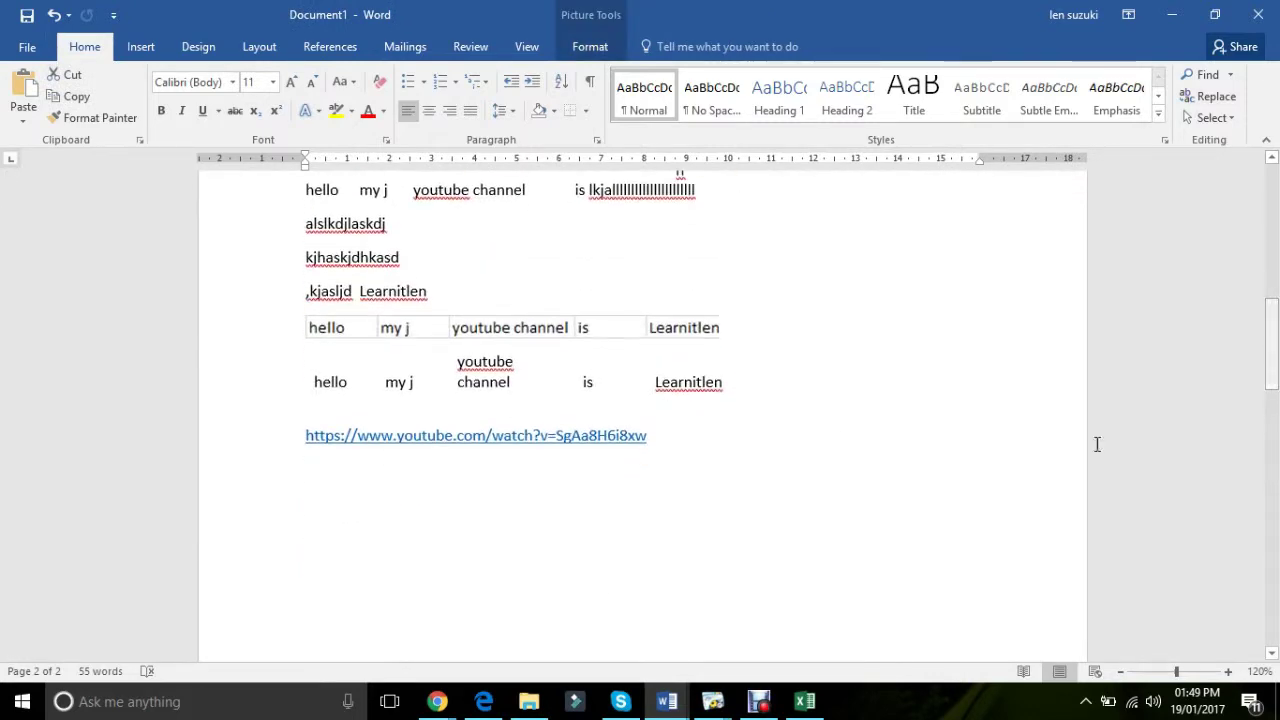
left_click(602, 440, "ctrl")
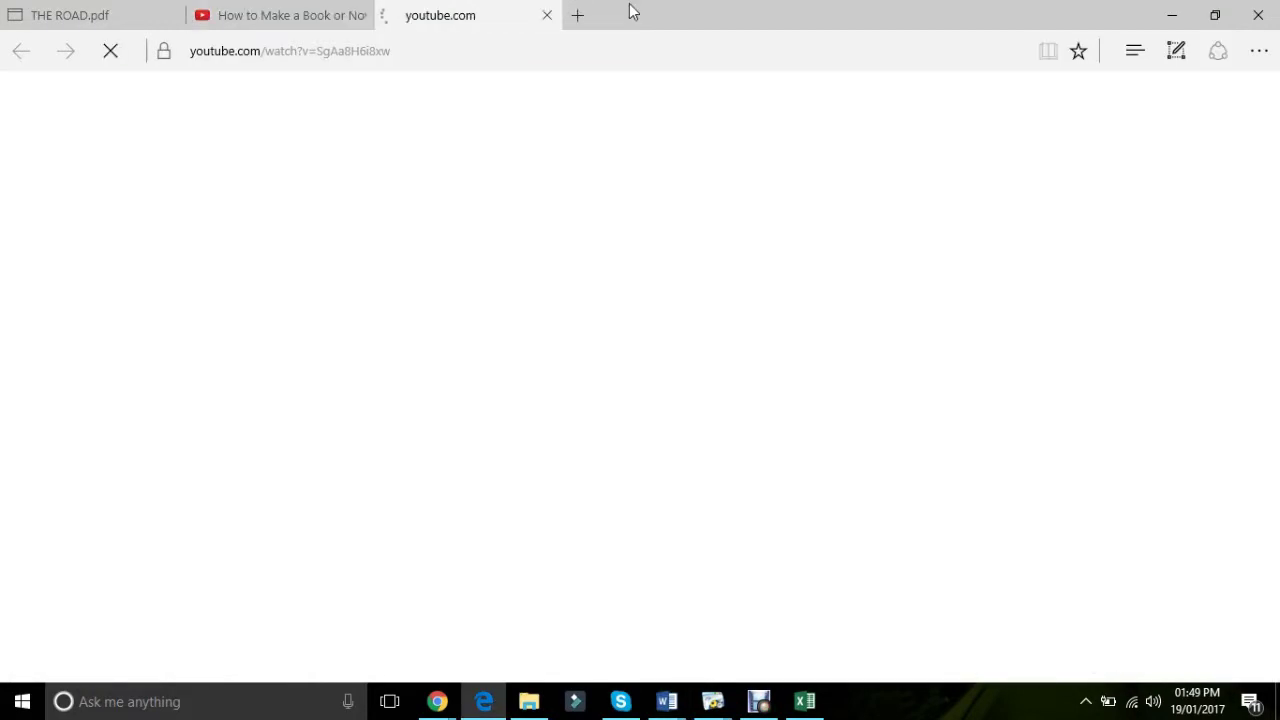
left_click(548, 16)
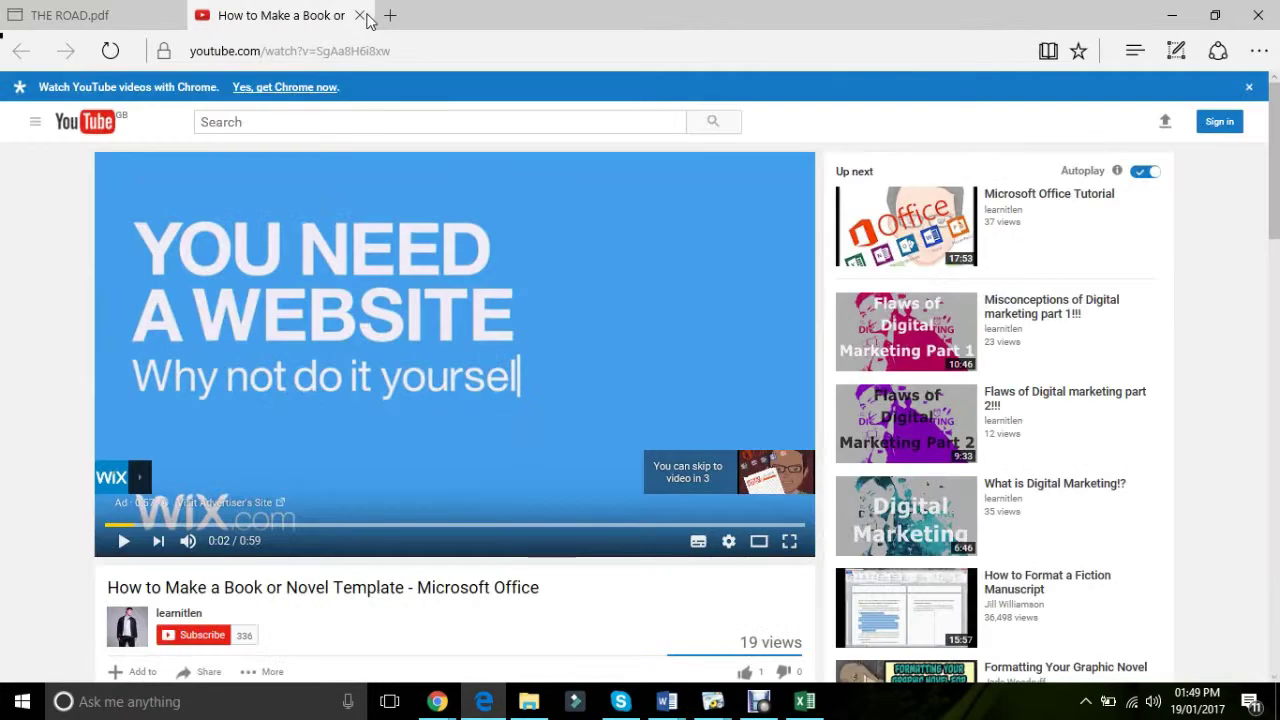
left_click(367, 15)
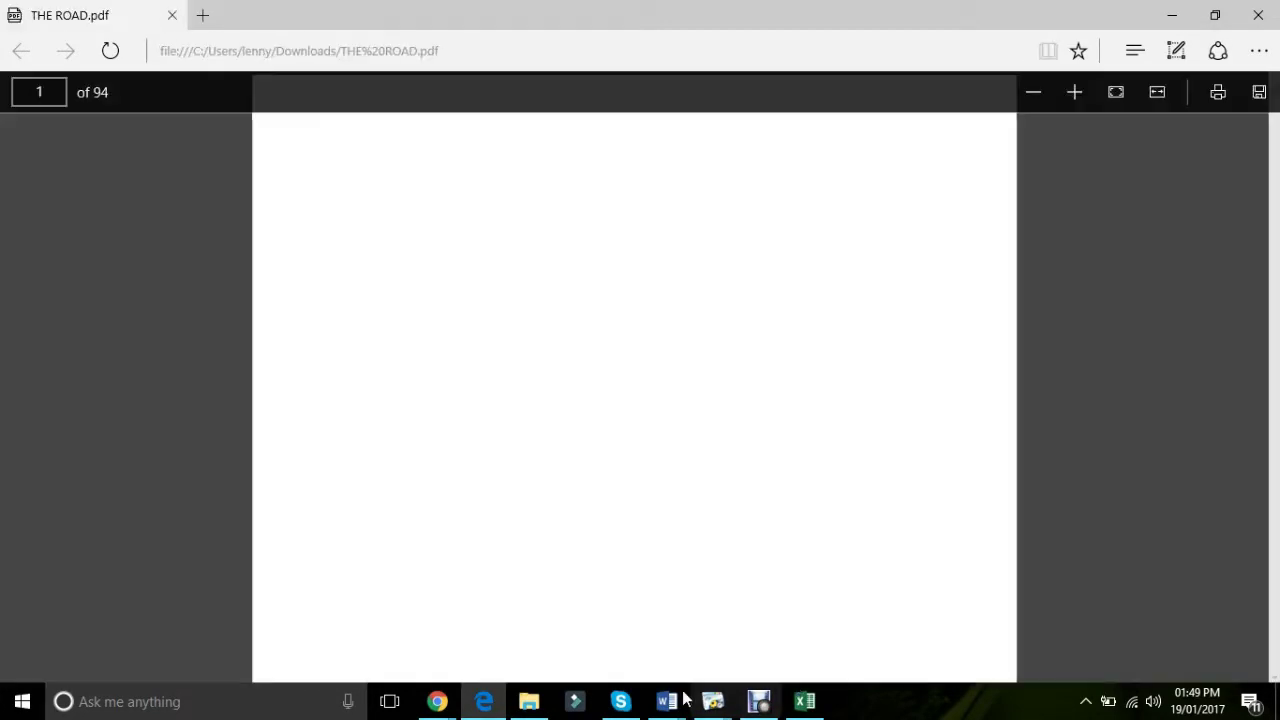
Return to Document1 in Word and view the pasted thumbnail on page 2.
mouse_move(667, 703)
left_click(790, 640)
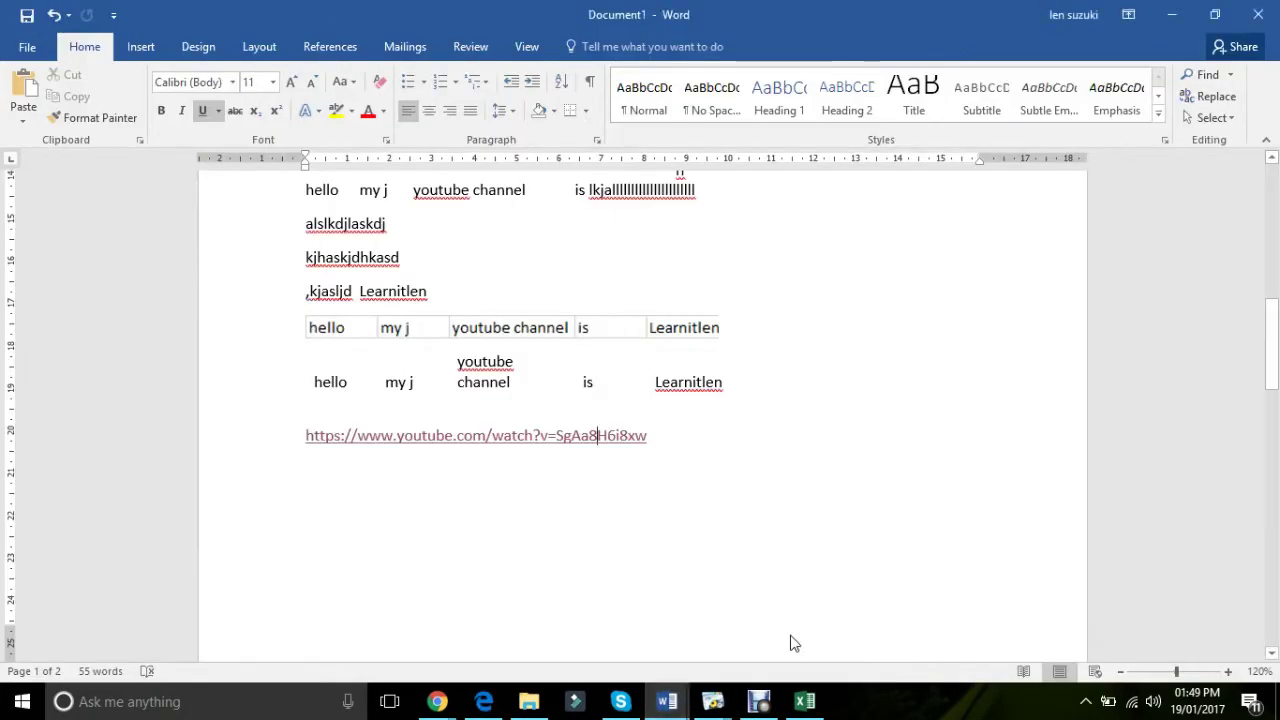
left_click(718, 268)
left_click_drag(1272, 335, 1274, 462)
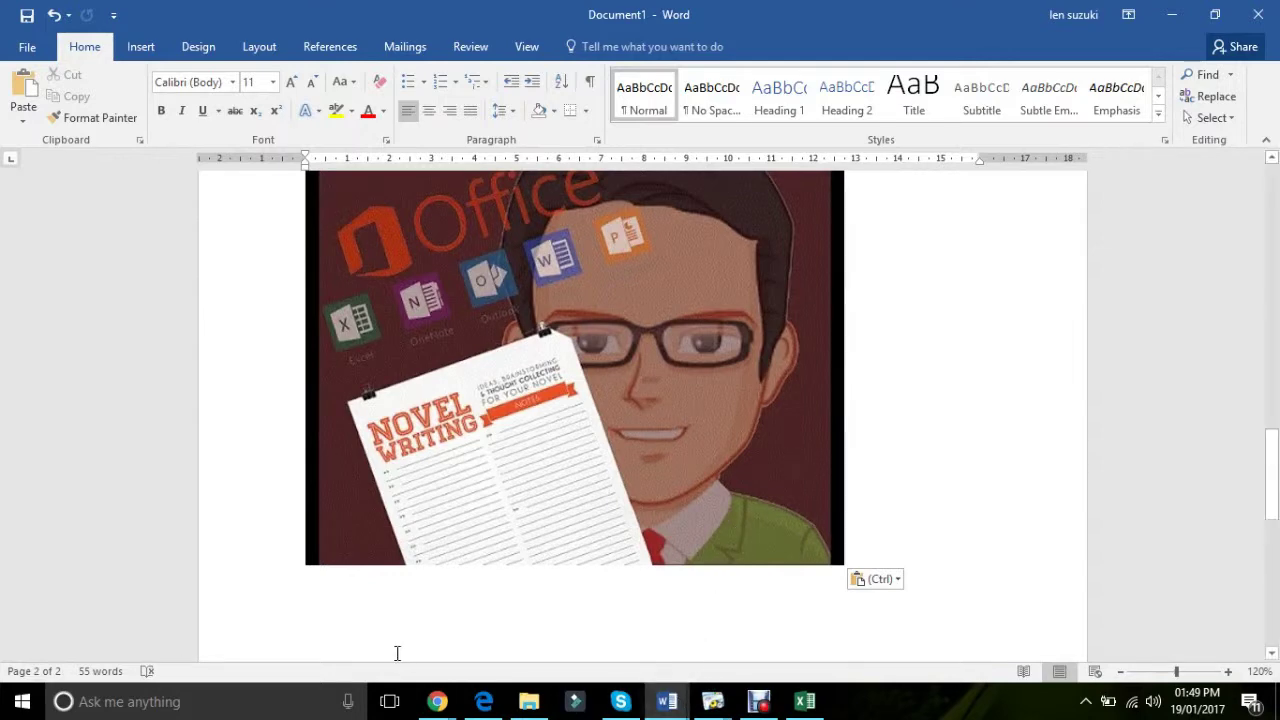
Copy the image address of the "How to Make a Book or Novel Template" thumbnail from the channel page in Chrome.
mouse_move(434, 703)
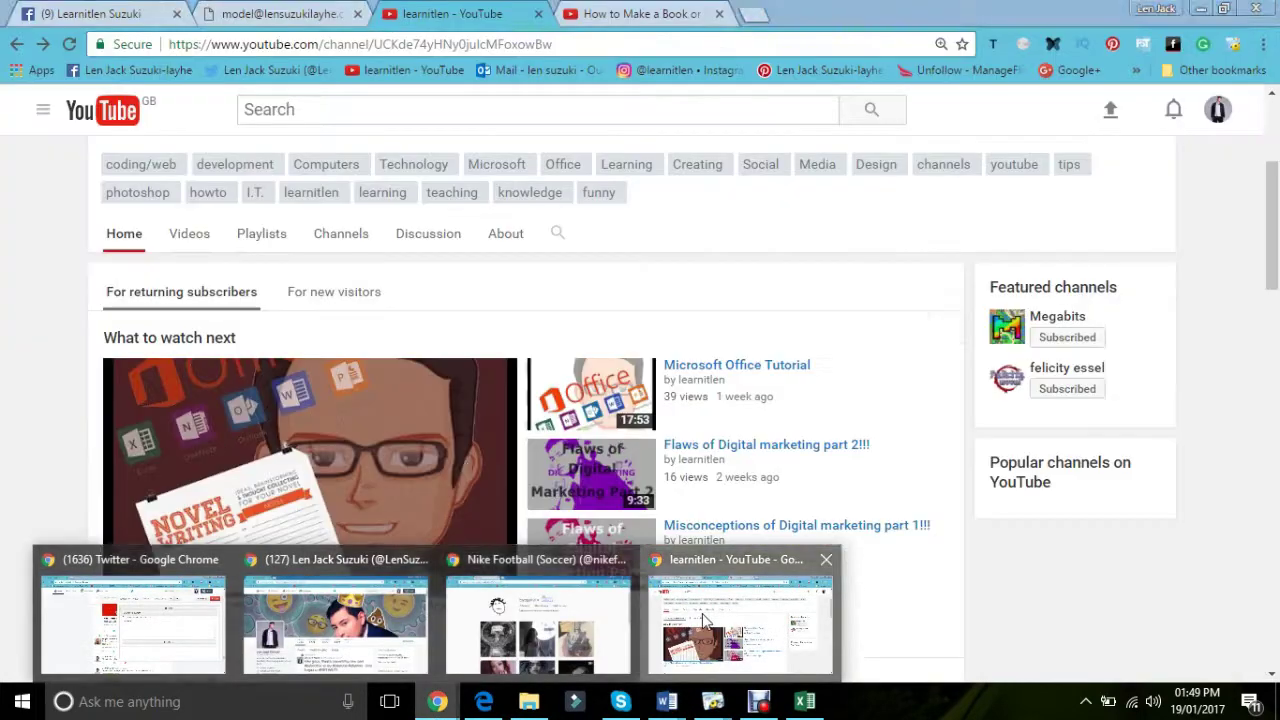
left_click(740, 625)
right_click(332, 447)
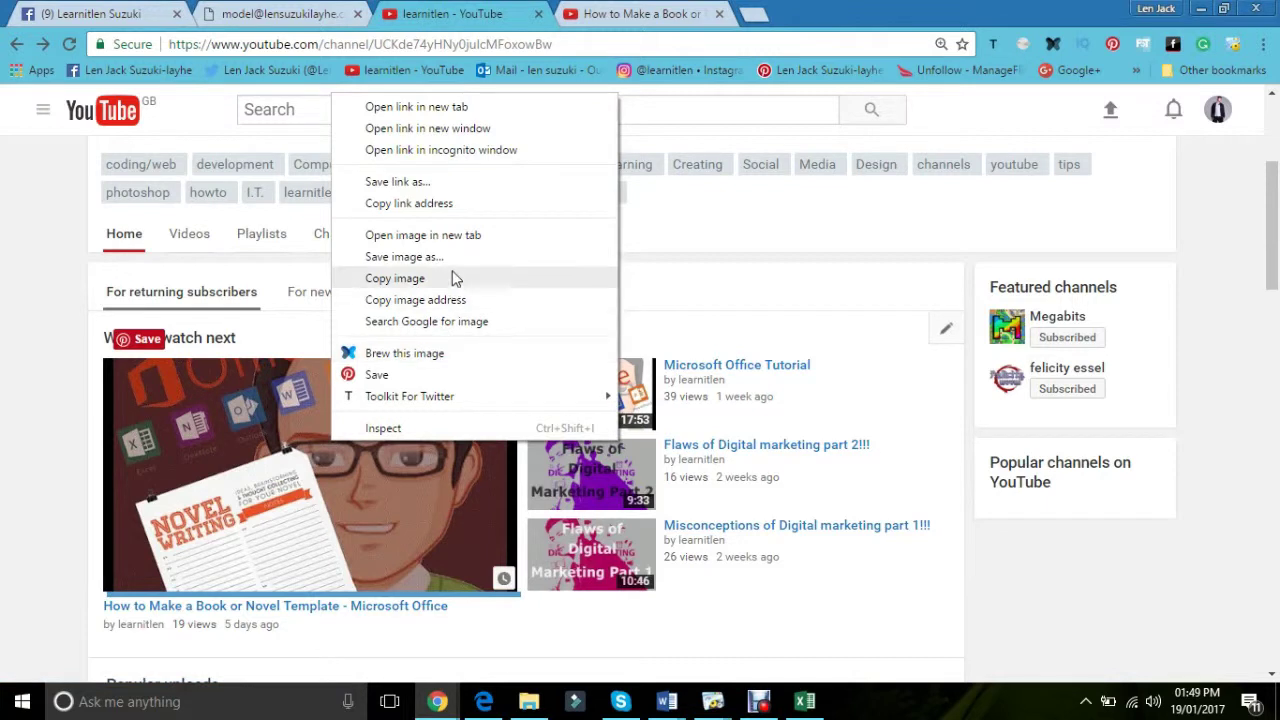
left_click(444, 308)
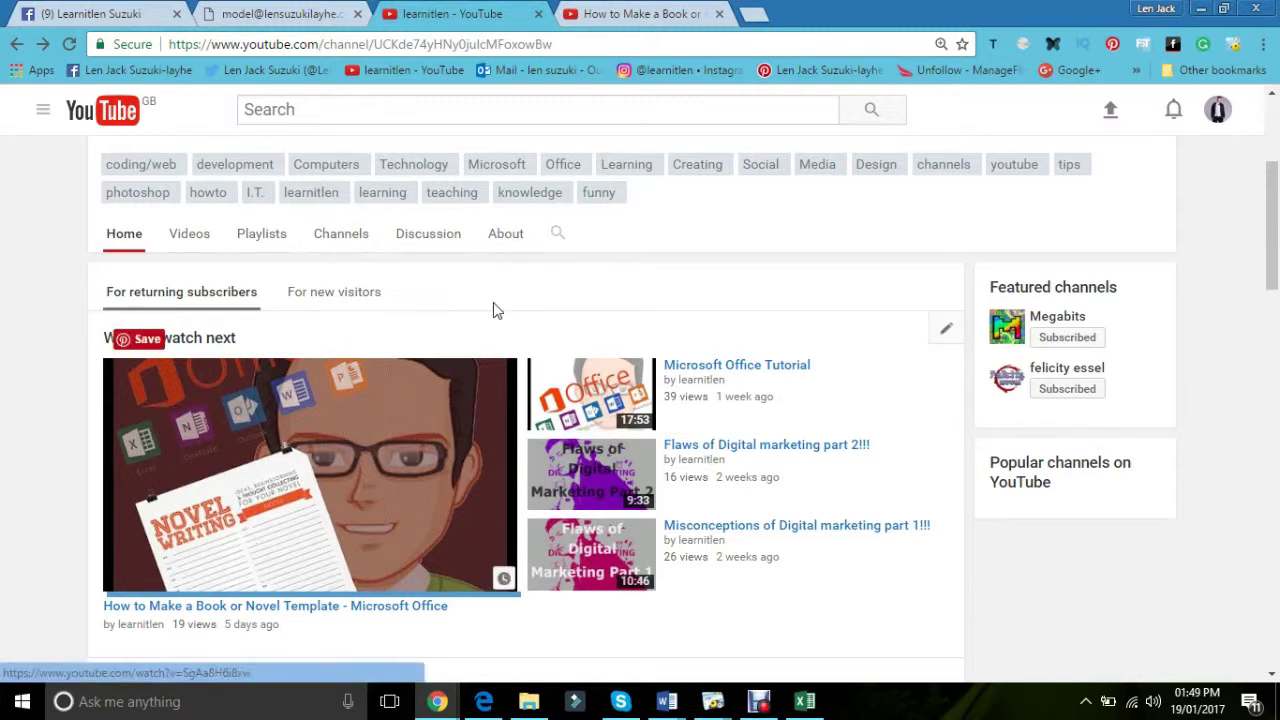
left_click(758, 12)
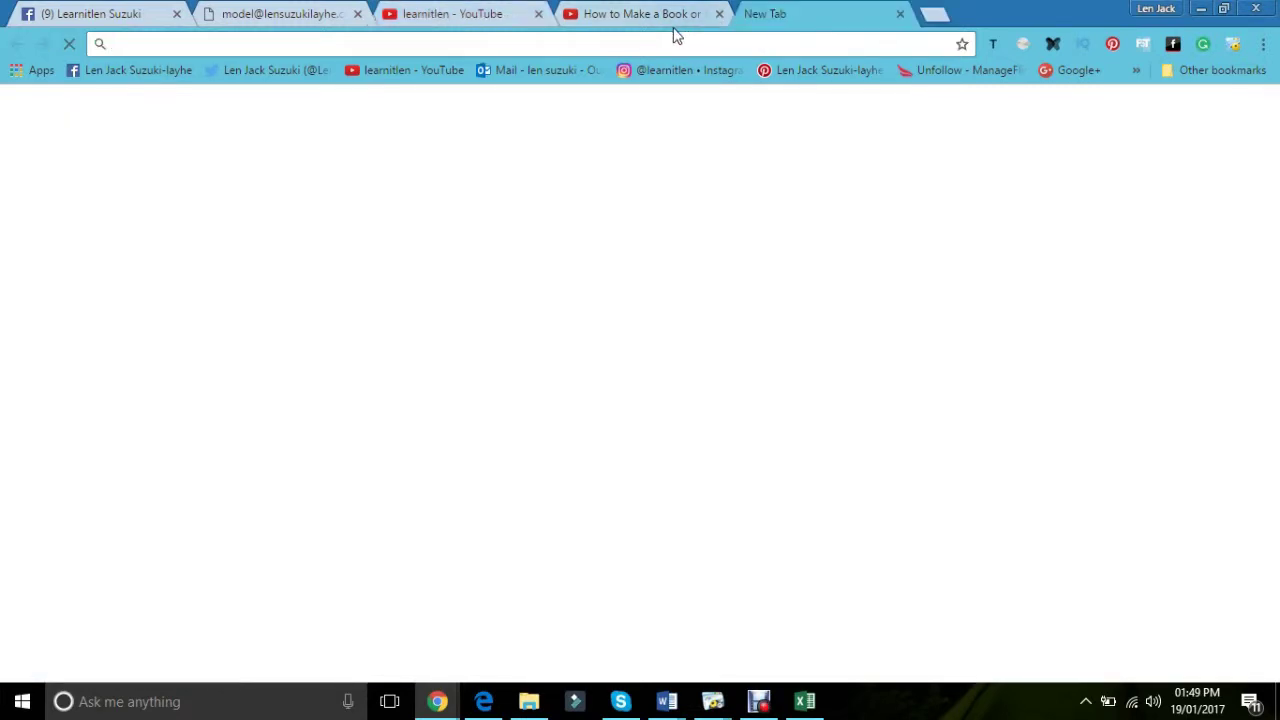
key("ctrl+v")
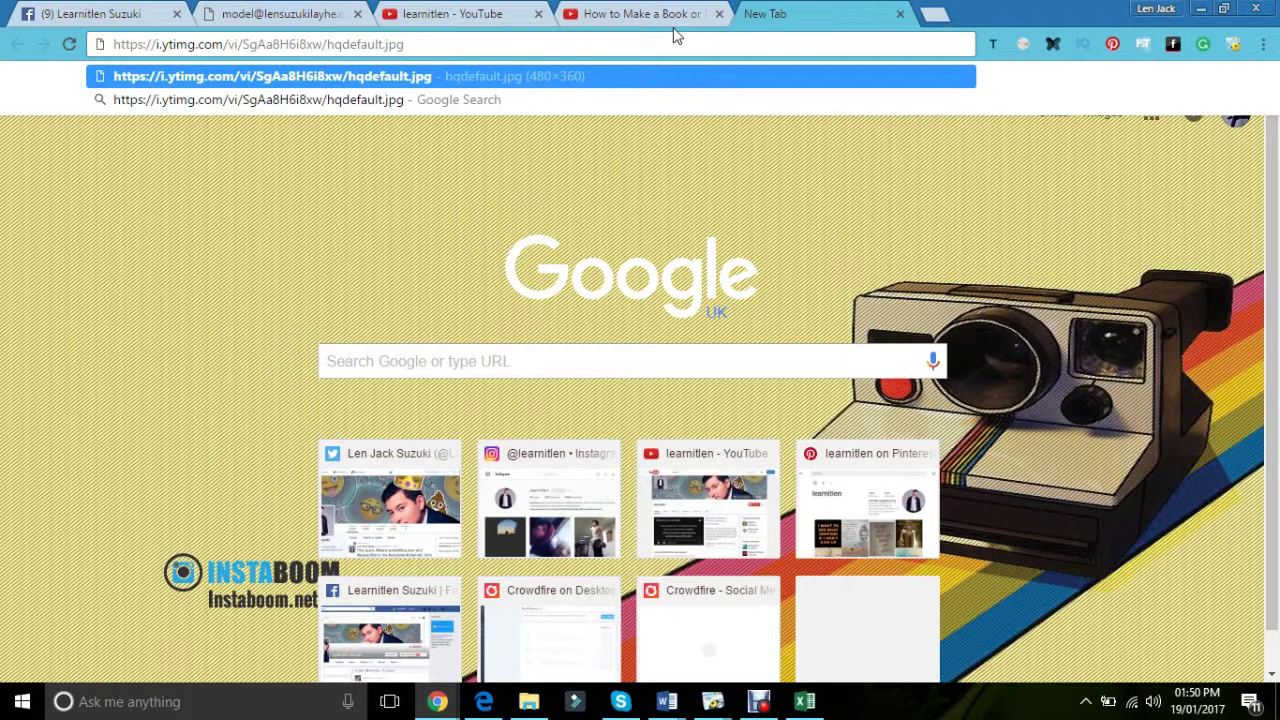
key("Return")
key("ctrl+v")
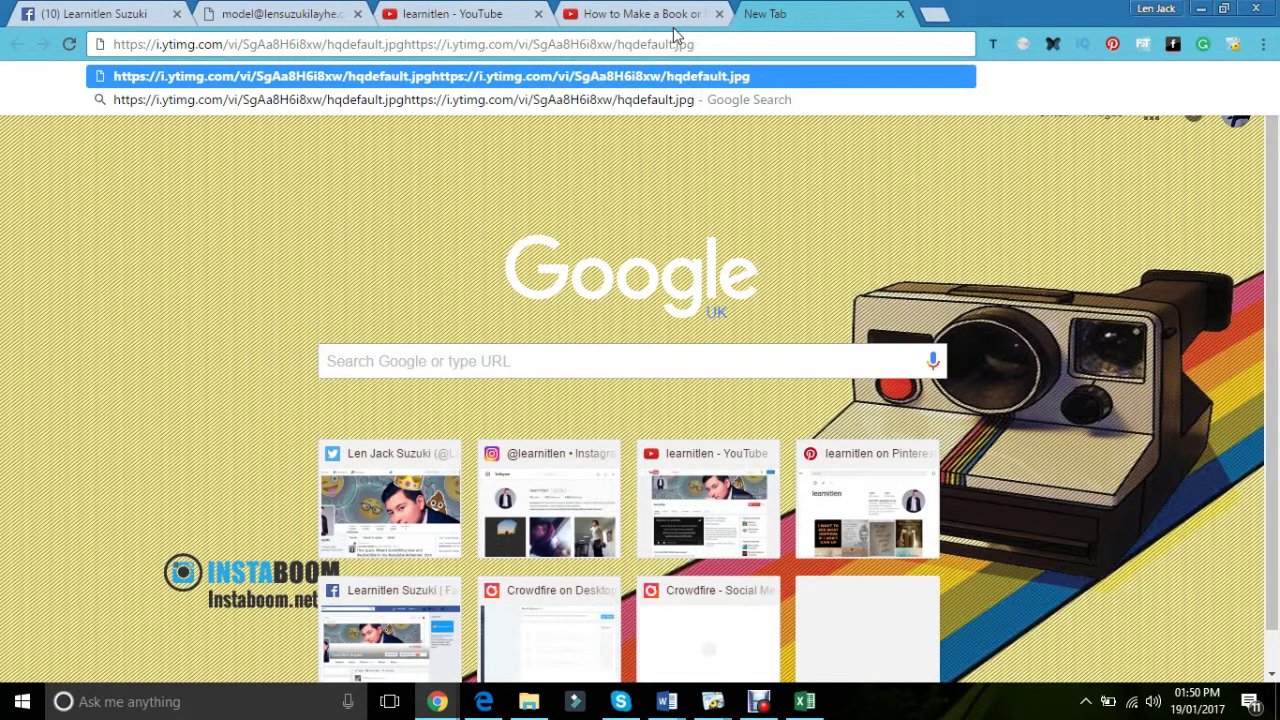
left_click(900, 13)
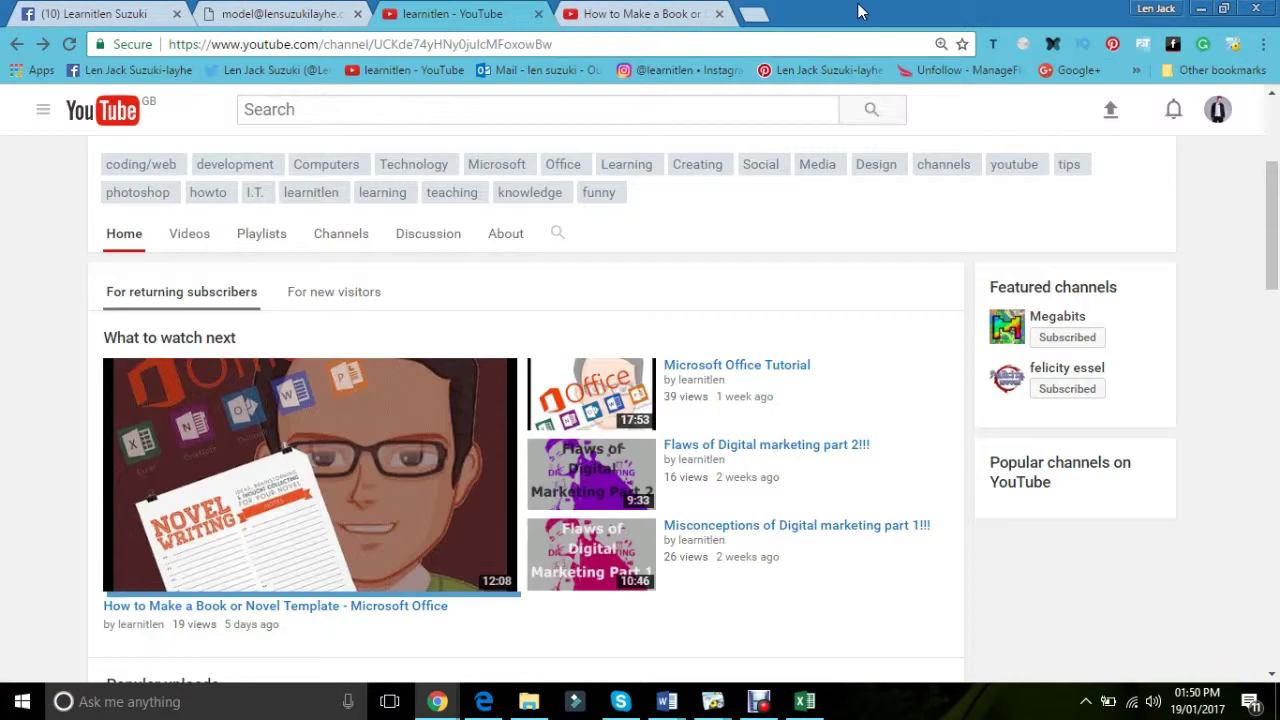
left_click(757, 14)
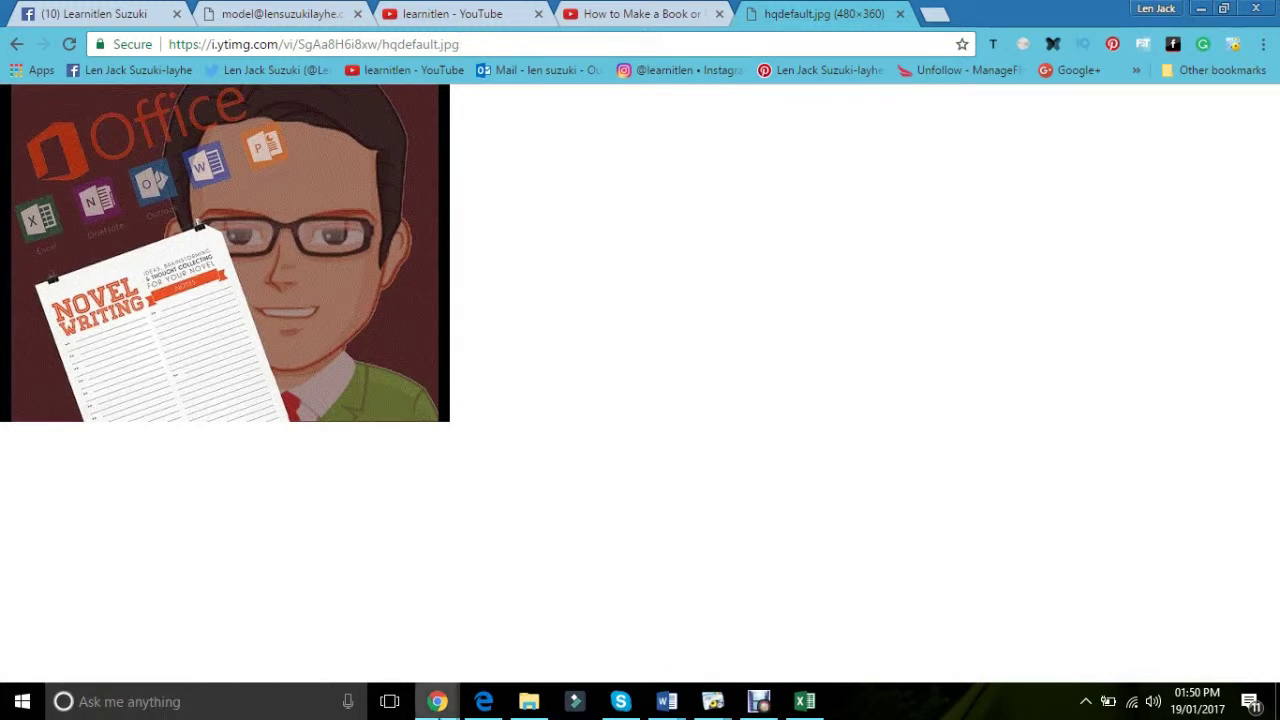
mouse_move(437, 701)
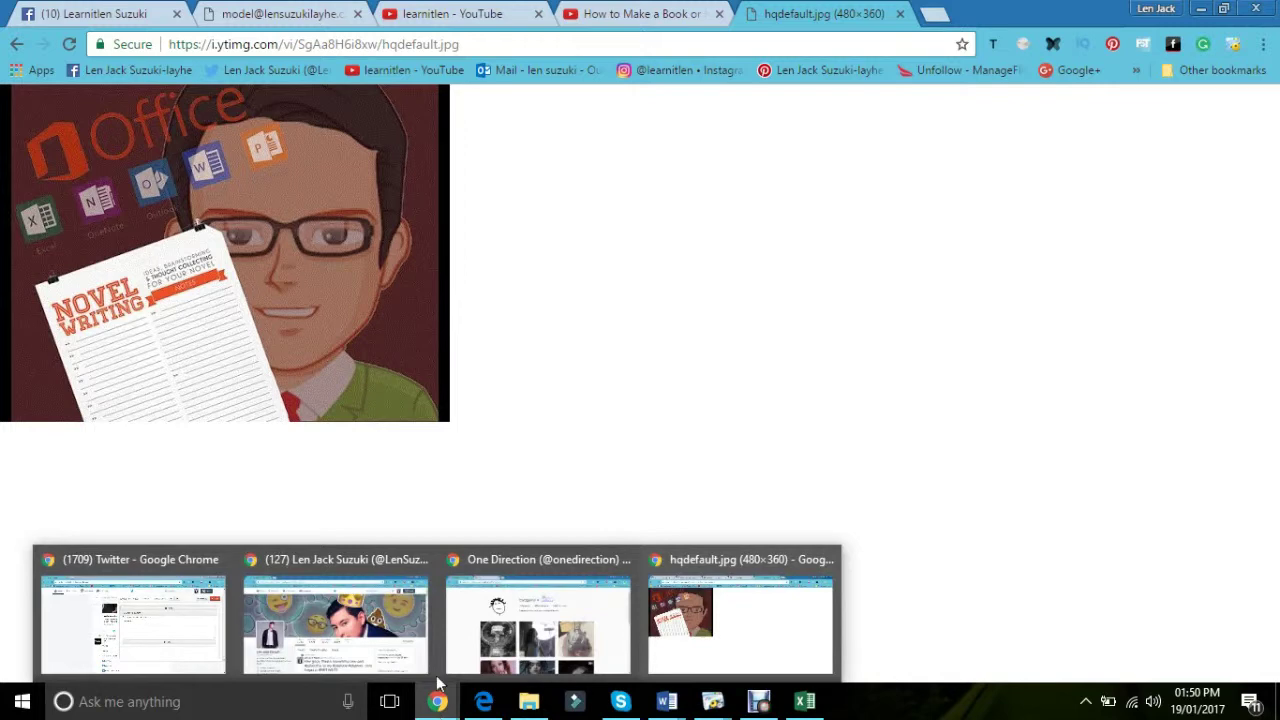
mouse_move(435, 663)
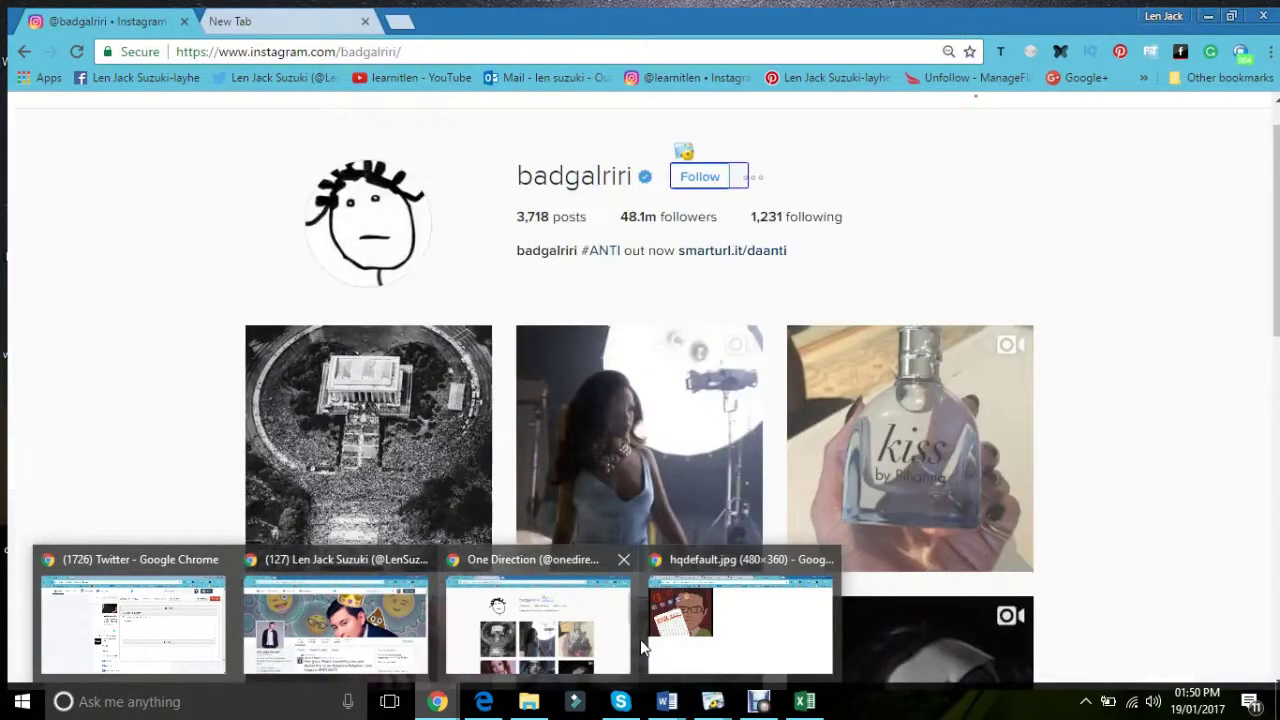
left_click(540, 650)
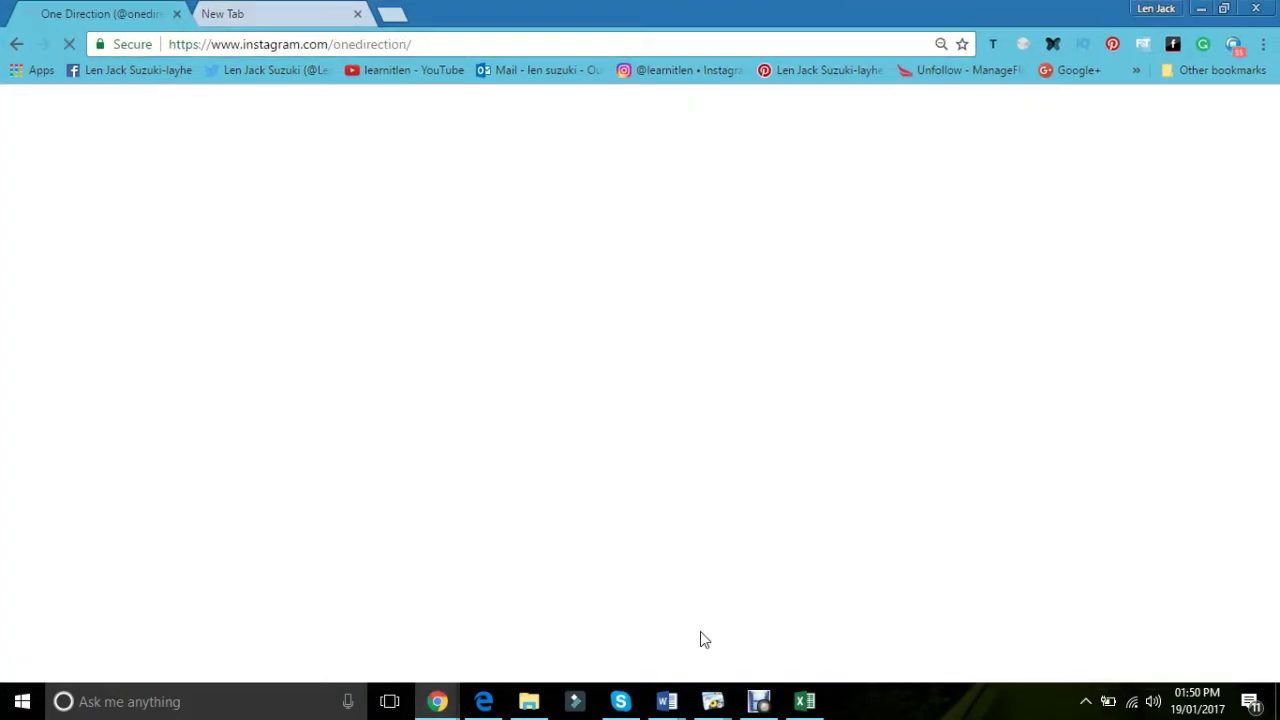
mouse_move(437, 701)
left_click(735, 615)
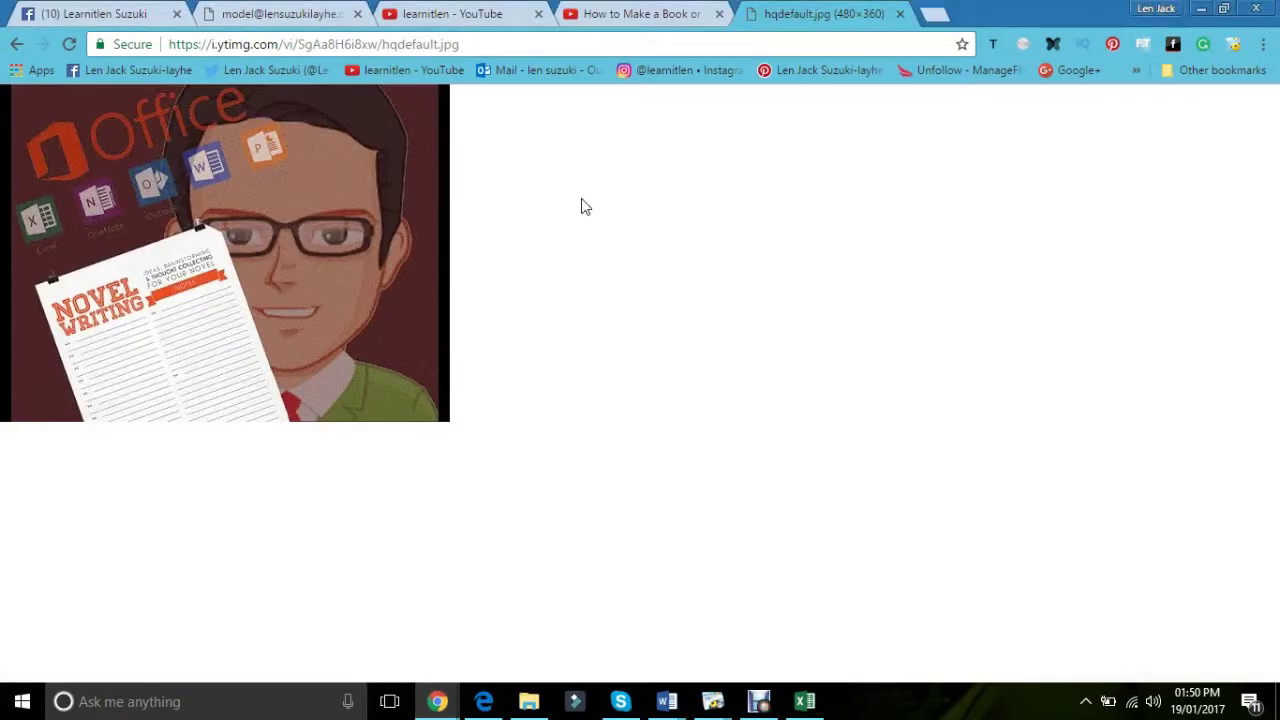
Go back to the learnitlen channel page and copy the link address of the "How to Make a Book or Novel Template" video.
left_click(447, 12)
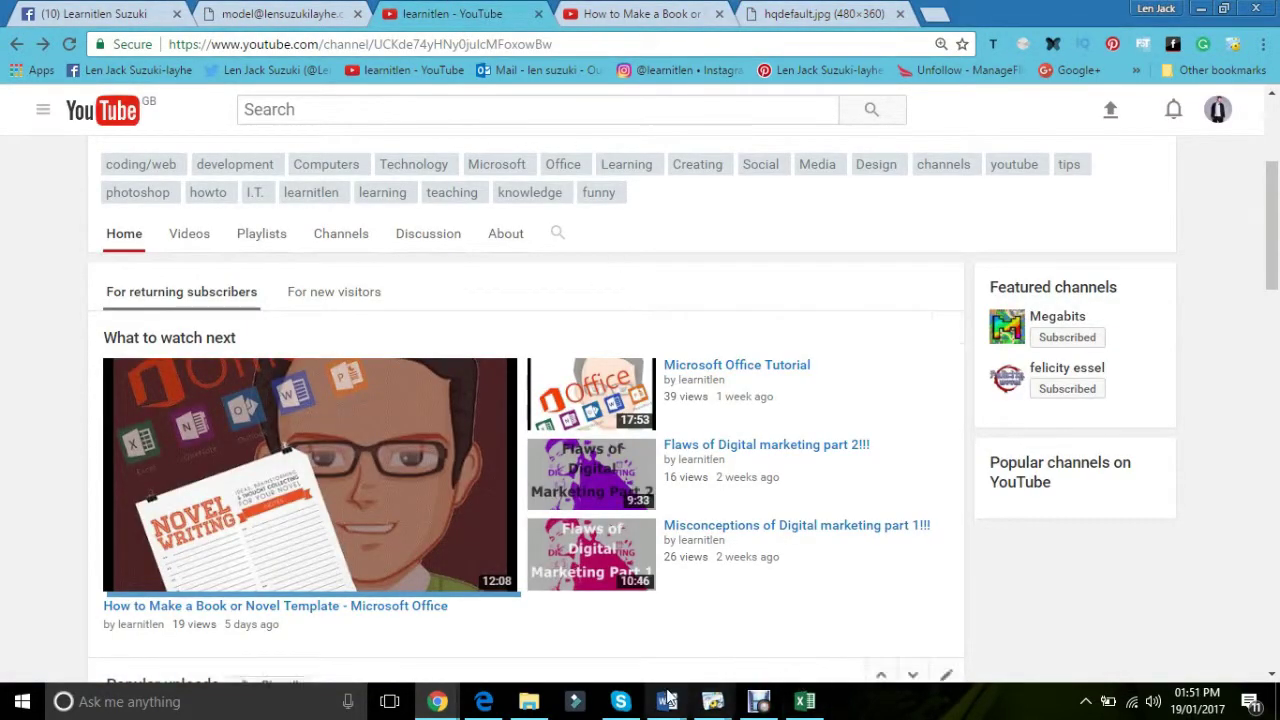
mouse_move(668, 699)
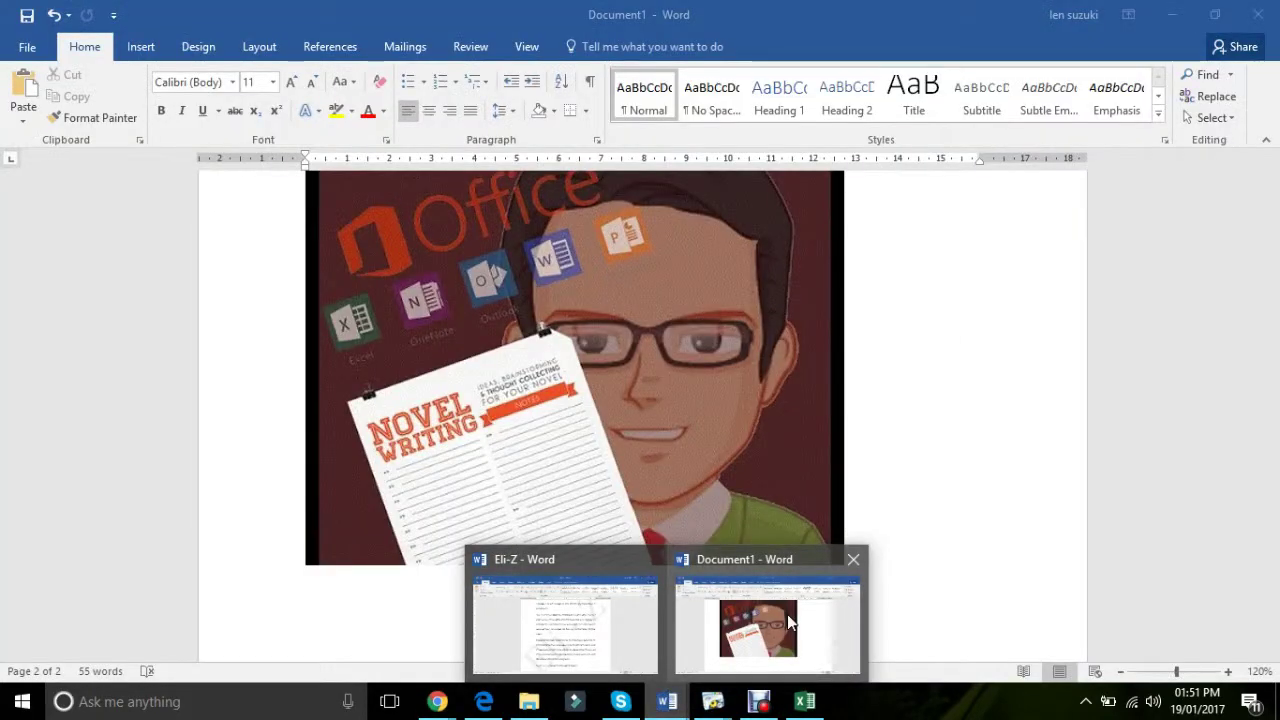
left_click(565, 620)
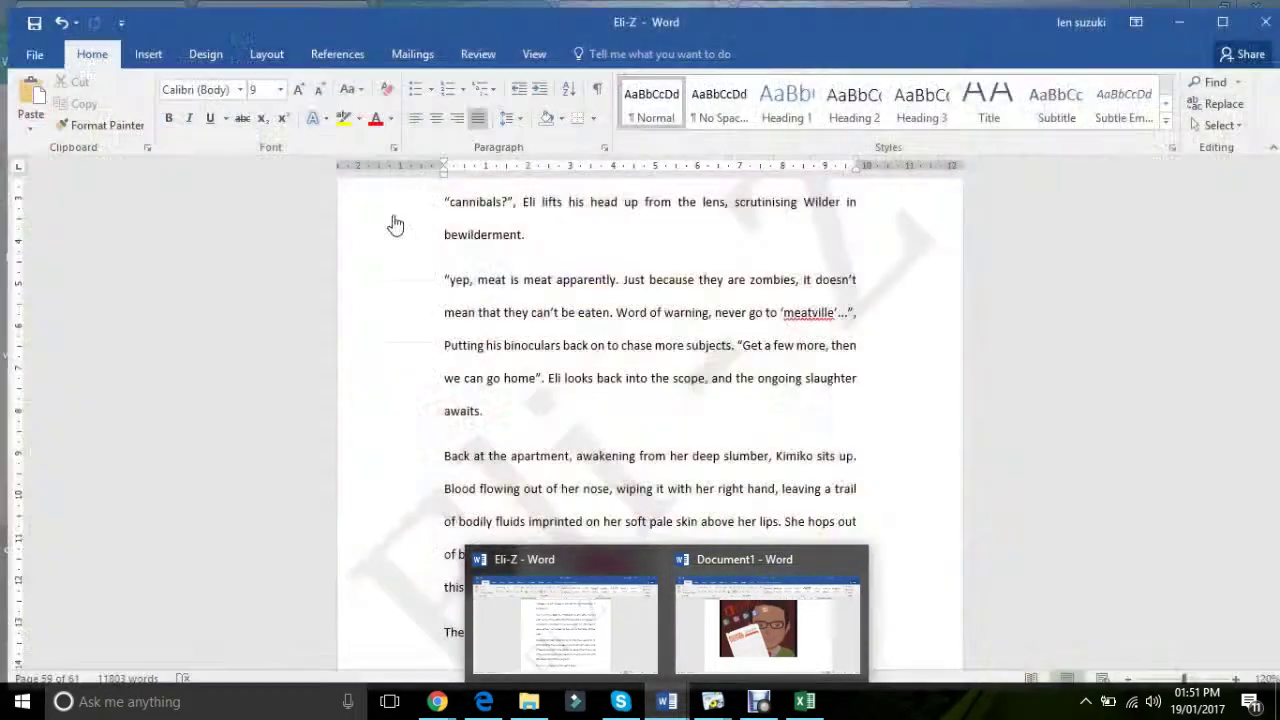
right_click(349, 389)
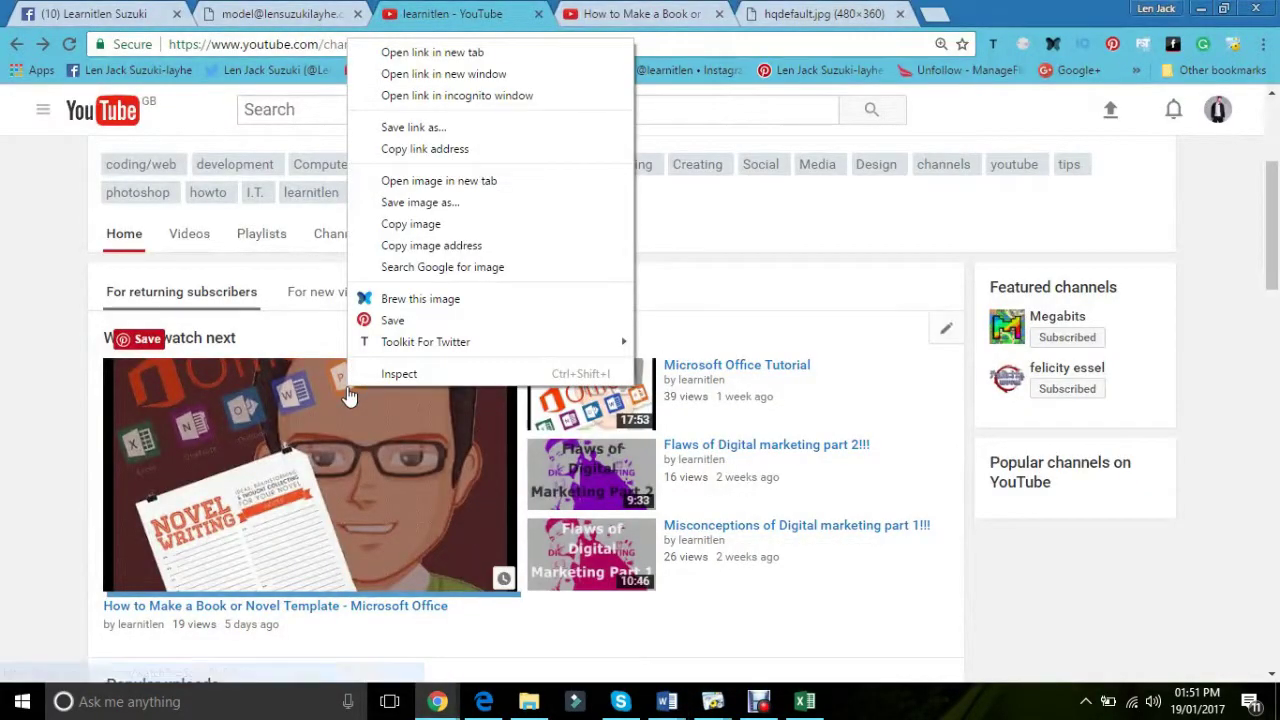
left_click(478, 150)
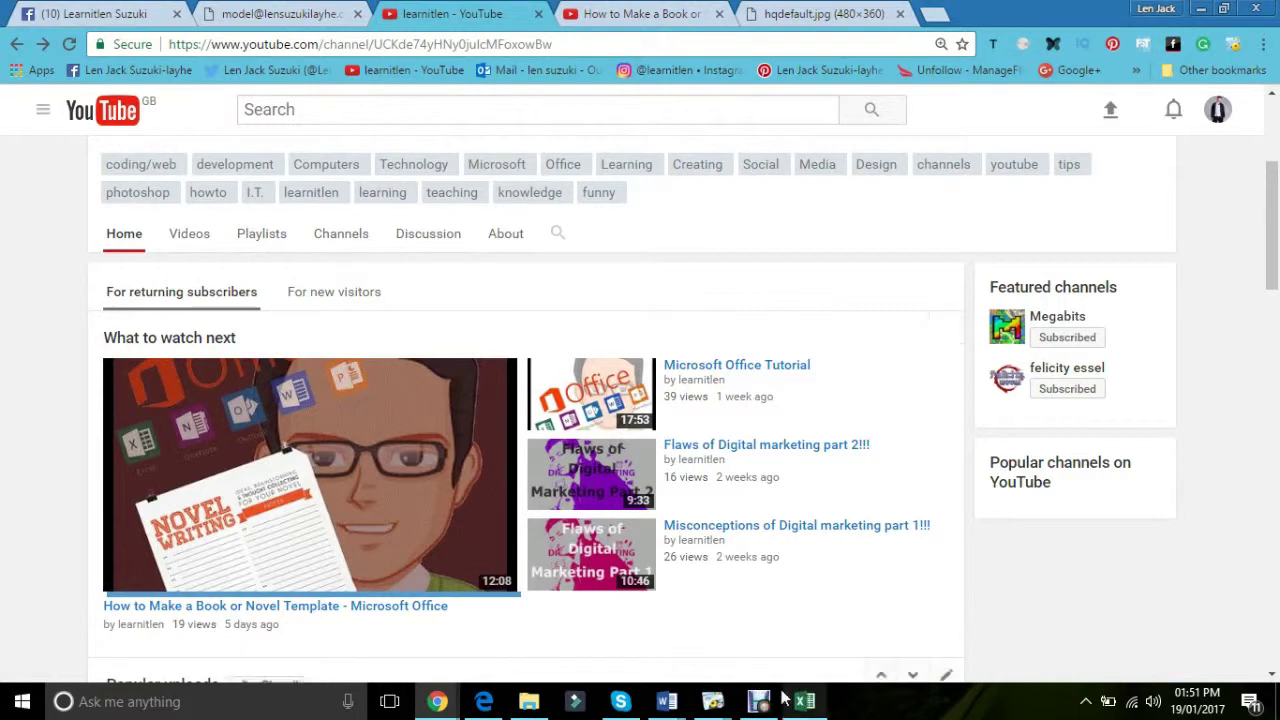
mouse_move(668, 700)
left_click(743, 643)
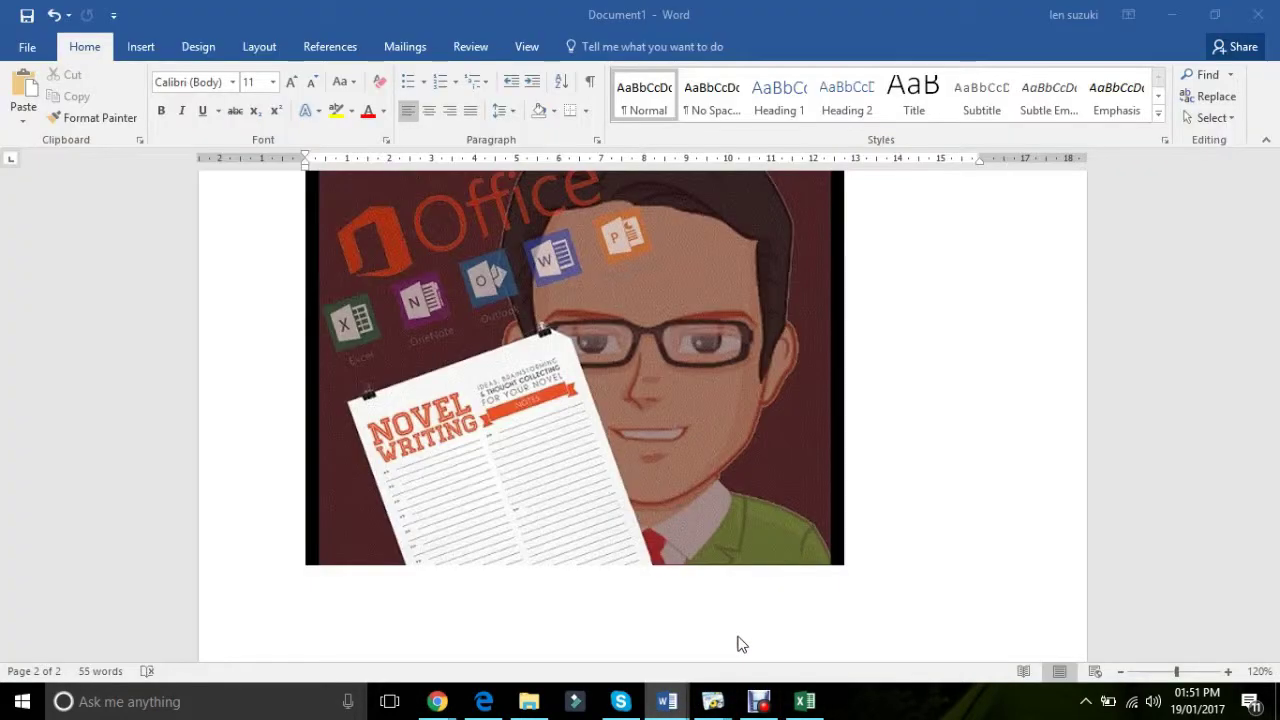
left_click(557, 392)
right_click(557, 392)
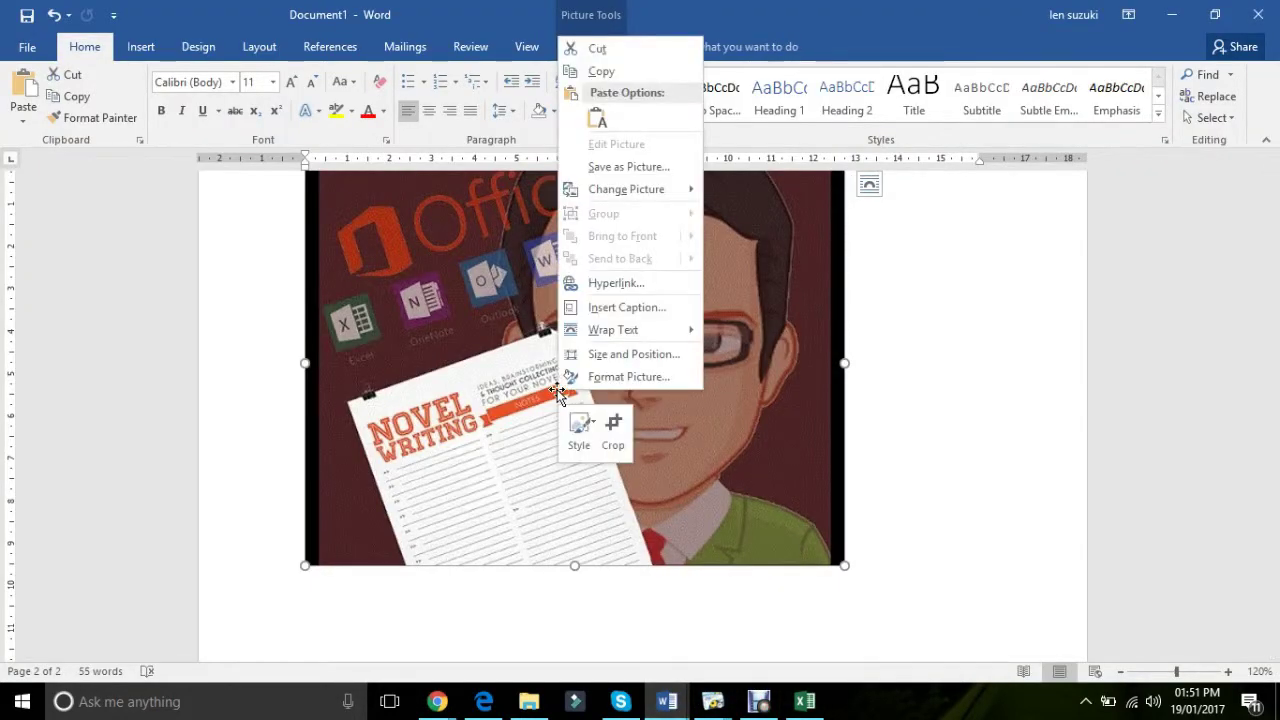
left_click(656, 288)
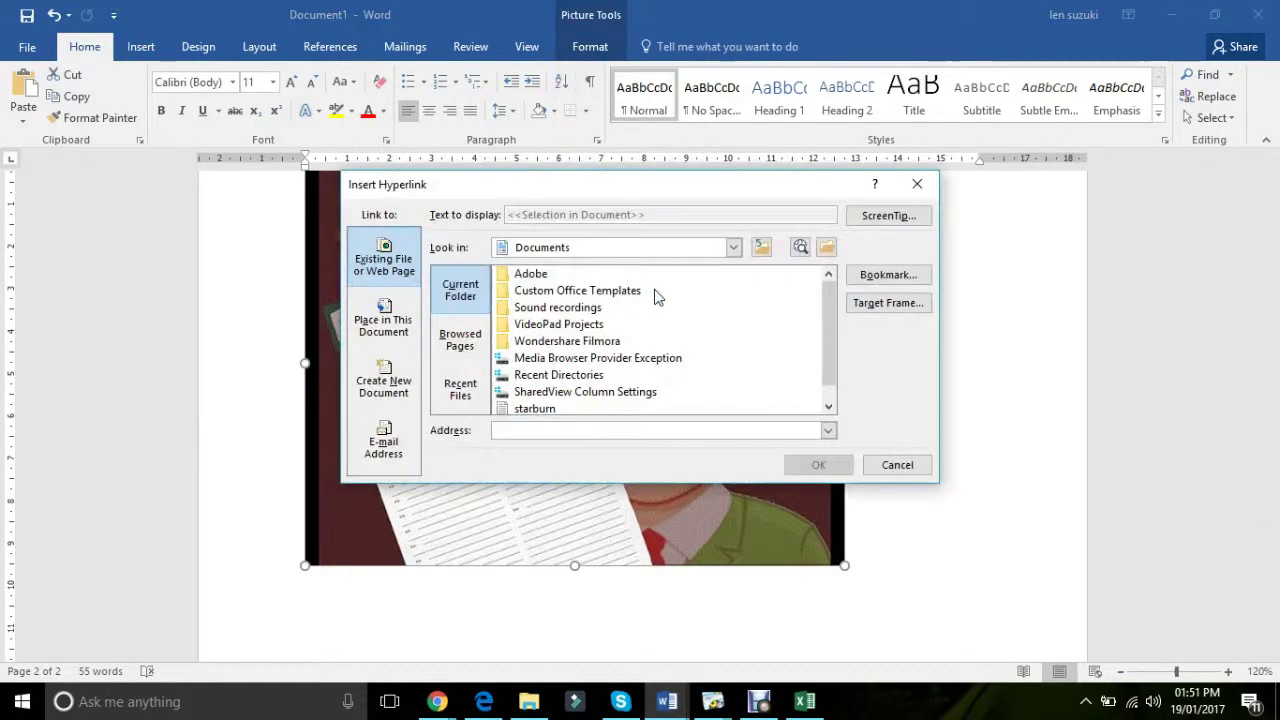
key("ctrl+v")
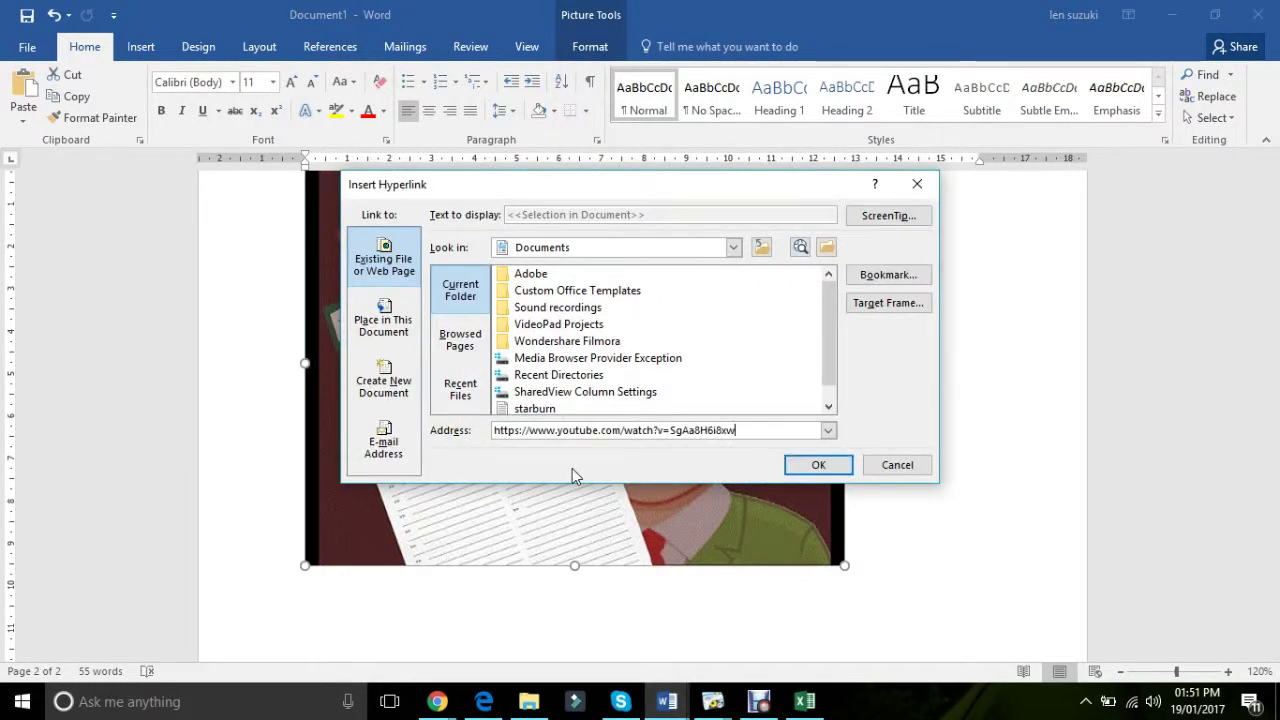
left_click(822, 466)
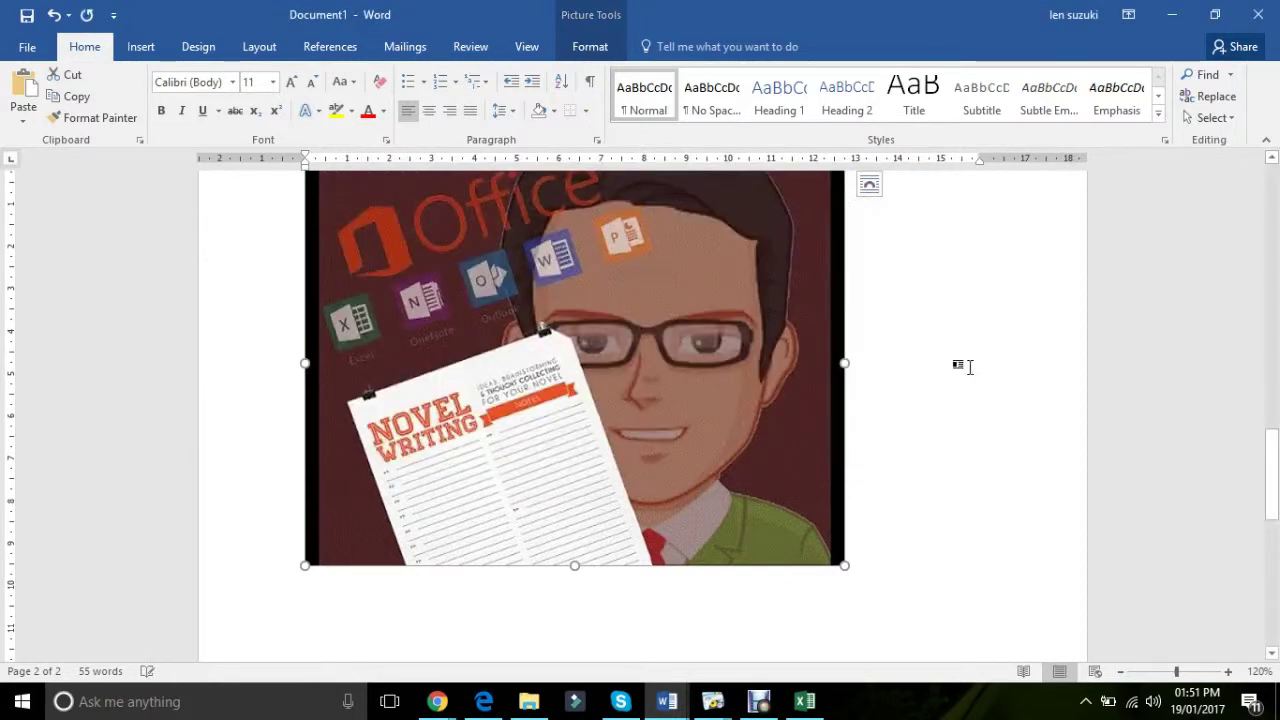
left_click(968, 367)
Follow the thumbnail's hyperlink to the YouTube video in Edge and pause the playback.
mouse_move(1272, 470)
left_mouse_down()
mouse_move(1274, 427)
mouse_move(1262, 465)
left_mouse_up()
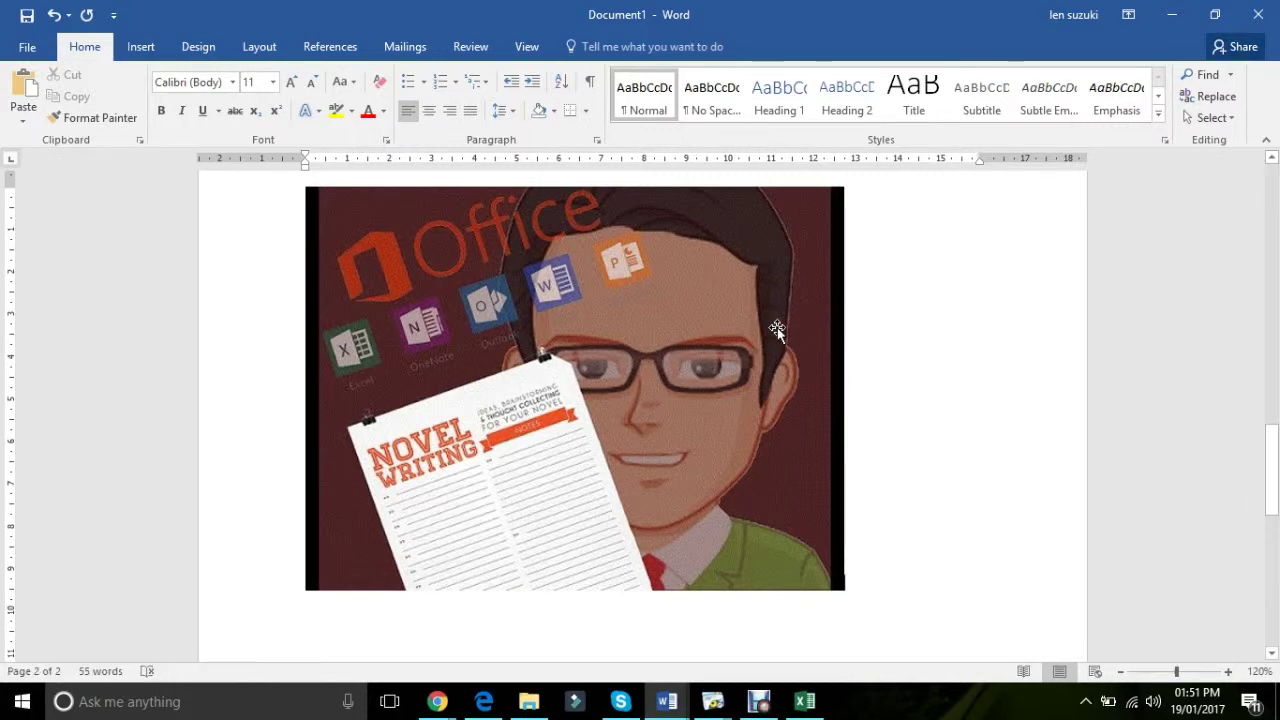
left_click(777, 330, "ctrl")
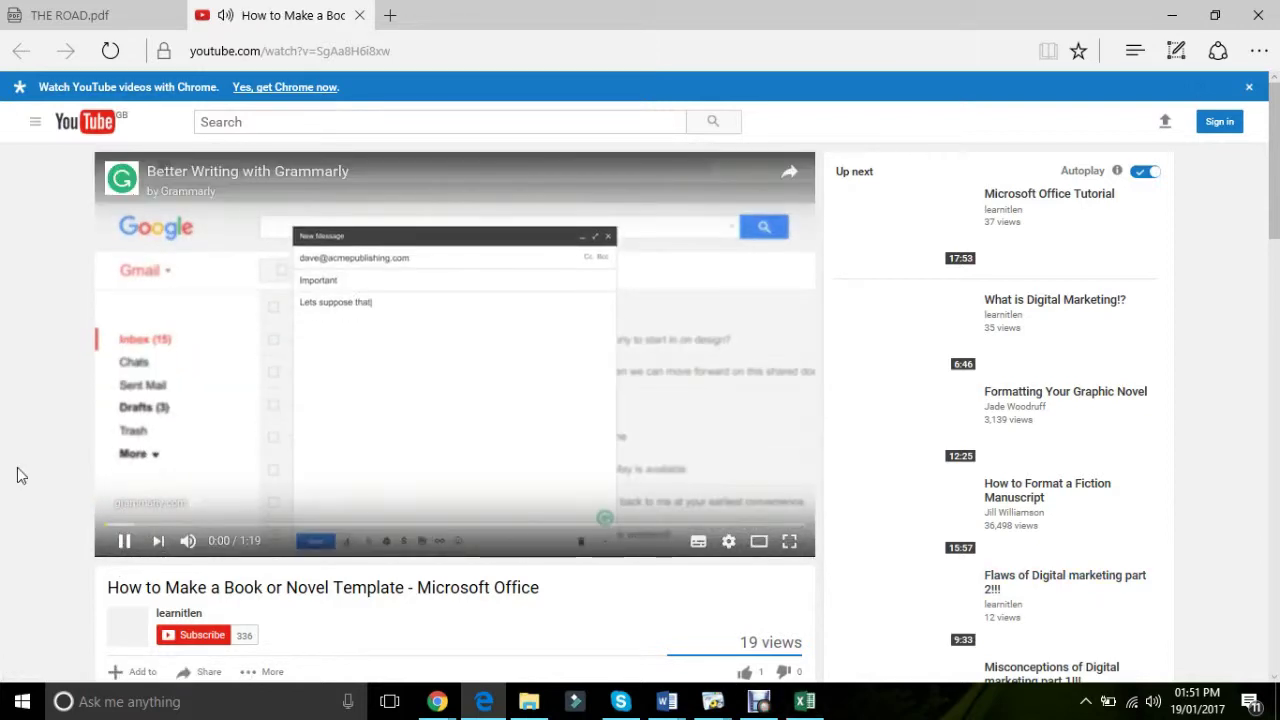
right_click(126, 443)
left_click(124, 540)
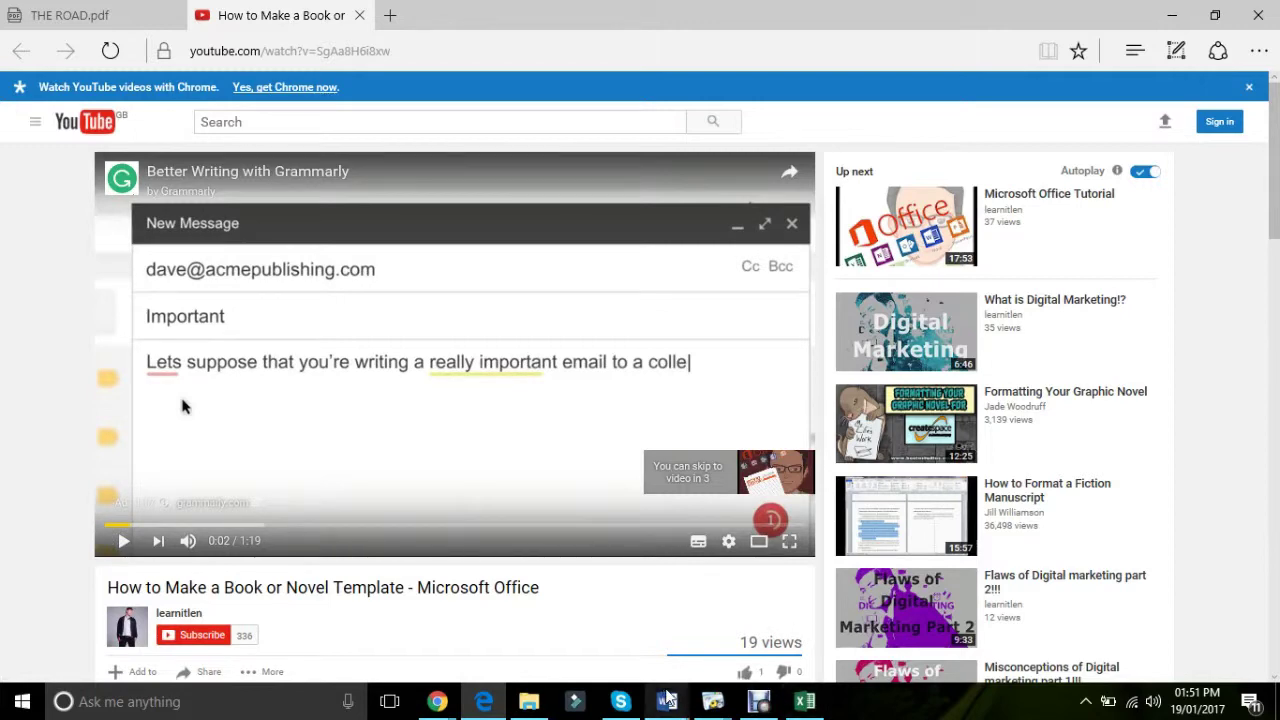
Switch back to Document1 in Word and review the pasted Excel content on page 1 and the linked thumbnail on page 2.
mouse_move(666, 700)
left_click(779, 645)
left_click_drag(1272, 468, 1277, 297)
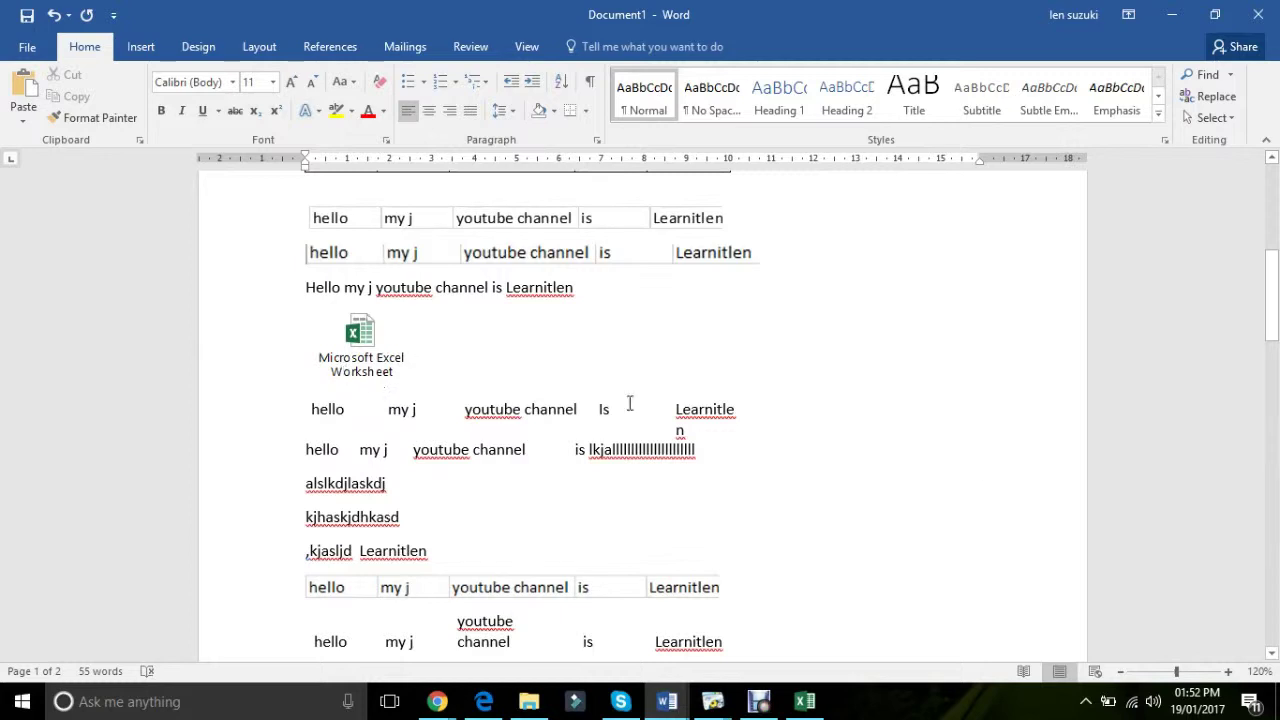
left_click_drag(1272, 300, 1272, 463)
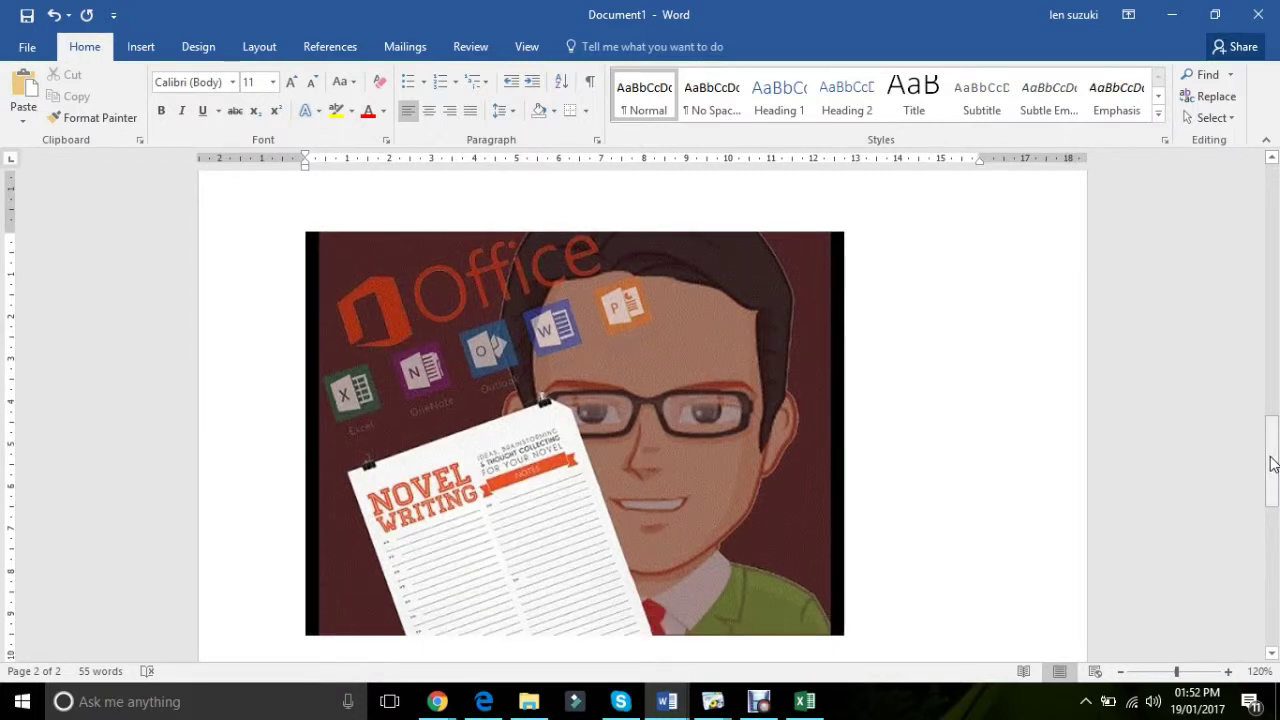